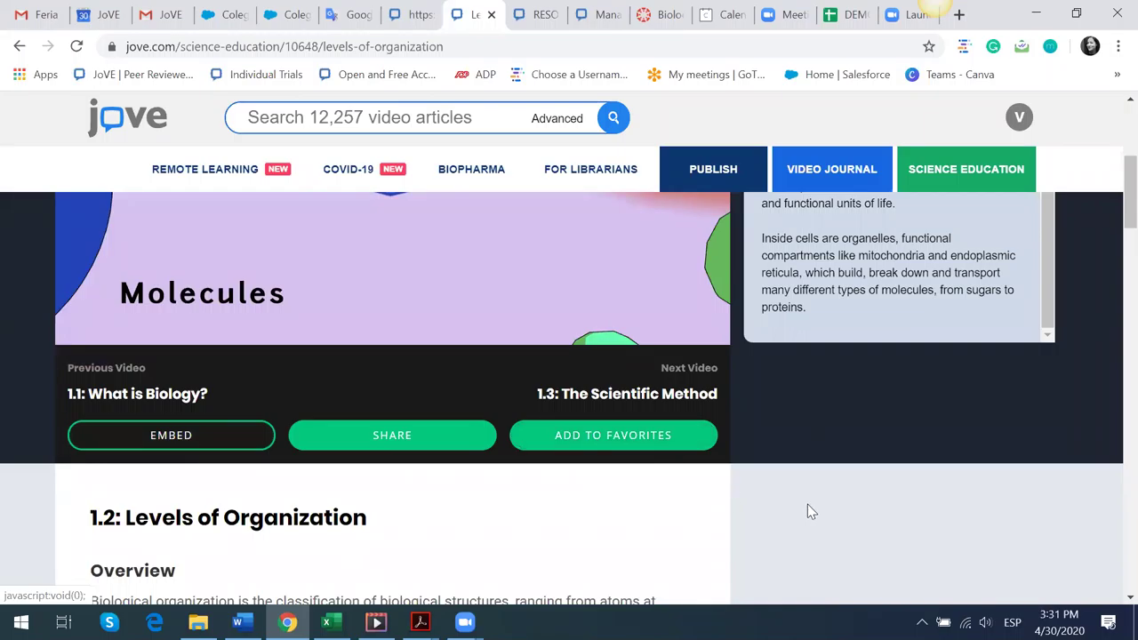
- Open the Lab Manual: Biology collection from the Science Education subjects
scroll(968, 289, "up", 4)
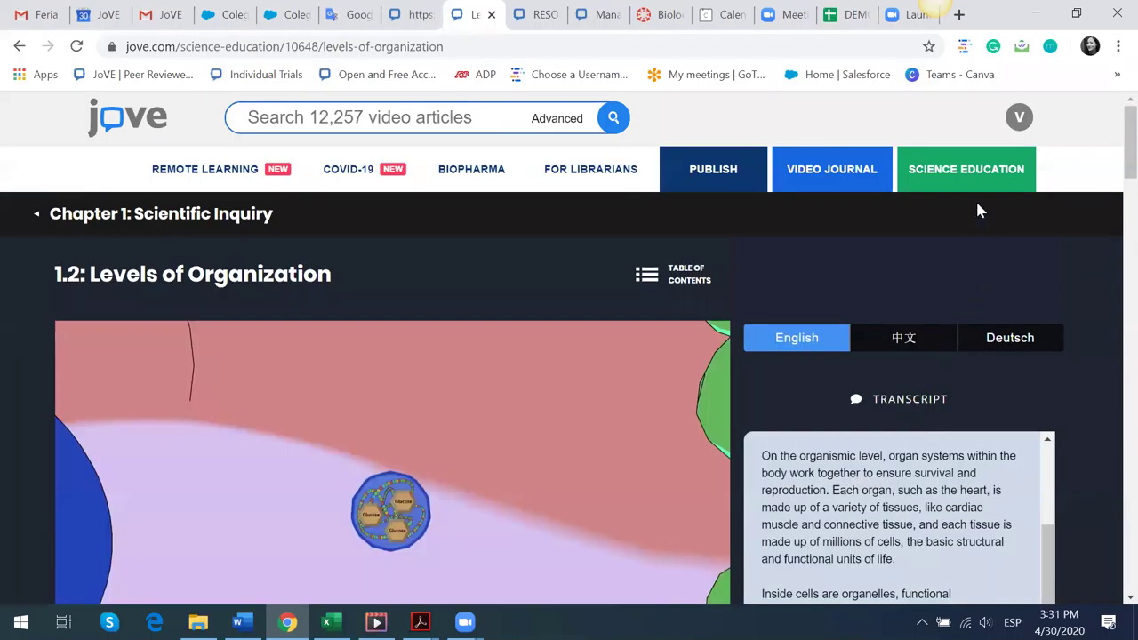
mouse_move(960, 187)
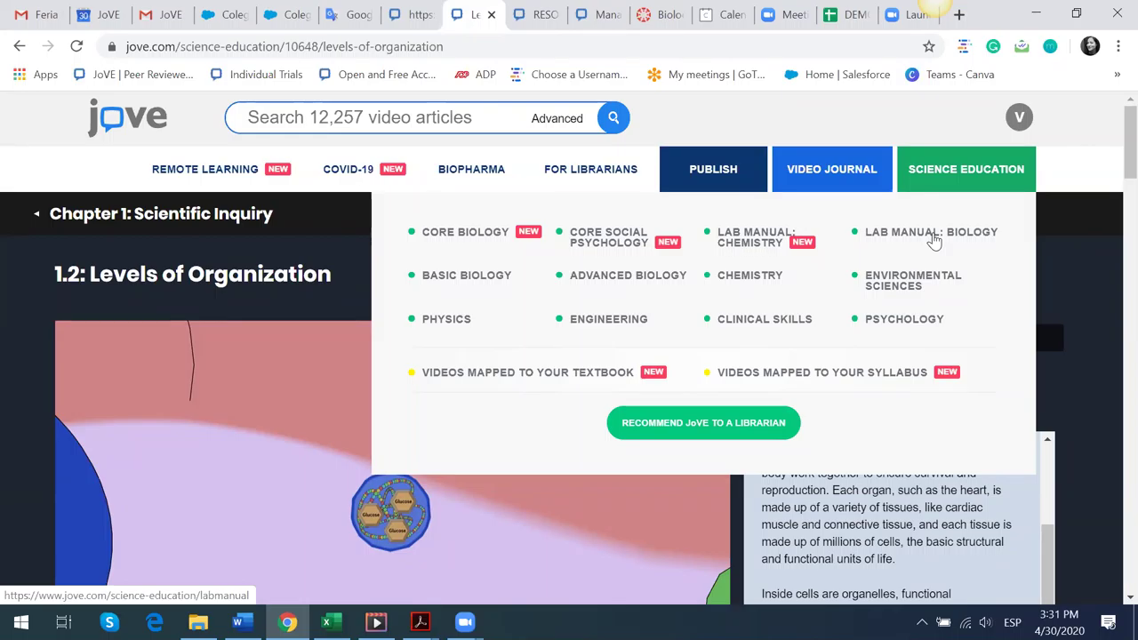
left_click(933, 240)
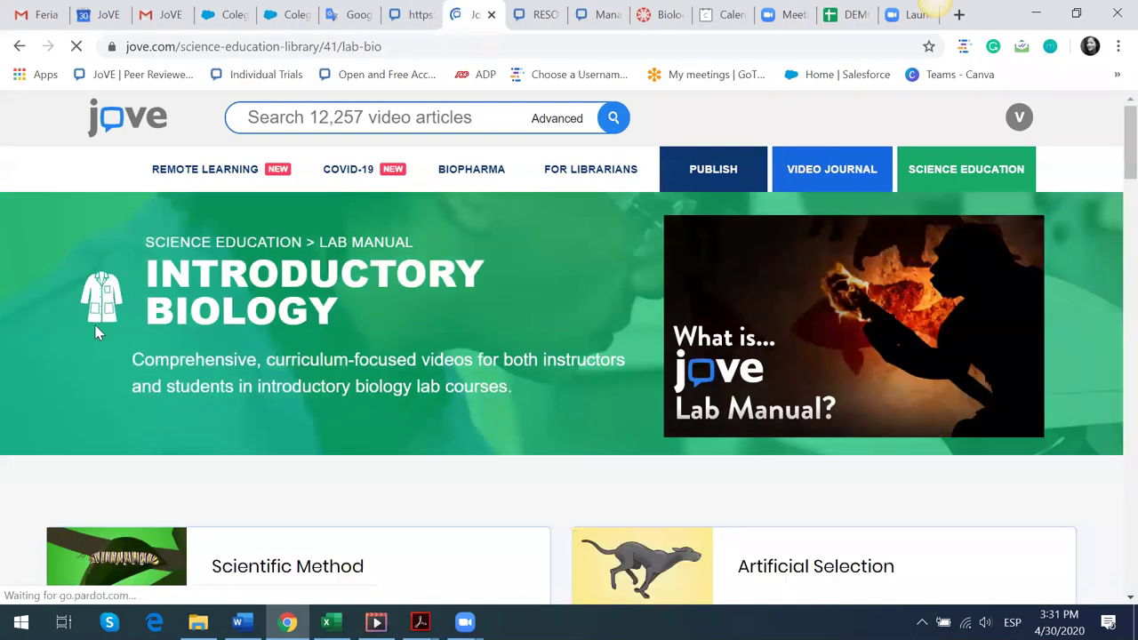
- Find the Cell Structure lab in the Introductory Biology collection and open it
scroll(77, 314, "down", 2)
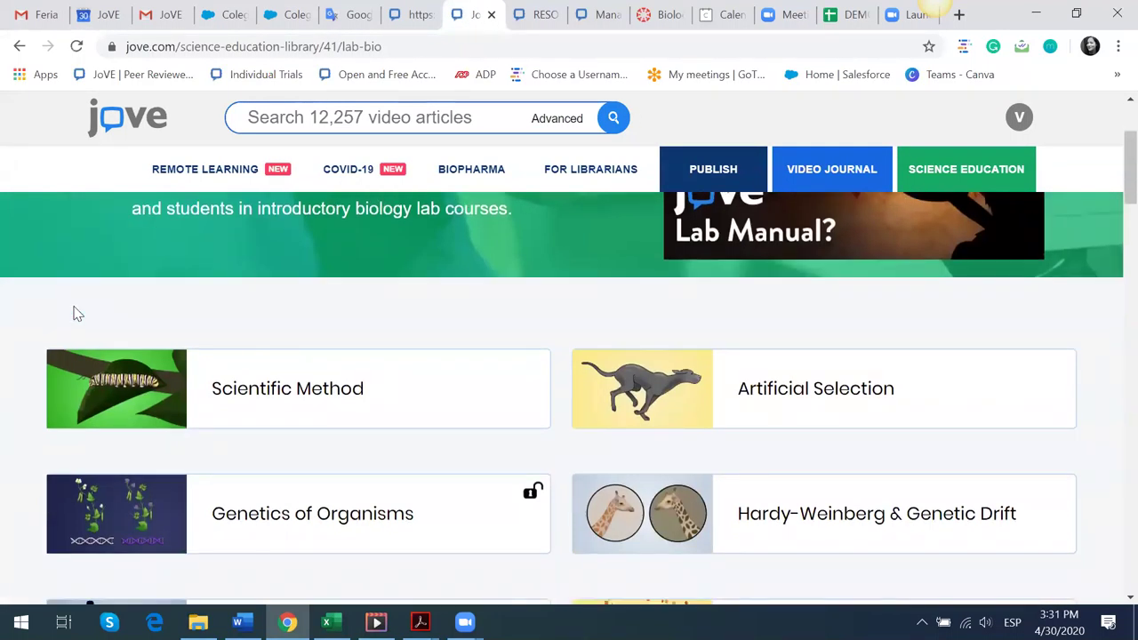
scroll(77, 315, "down", 4)
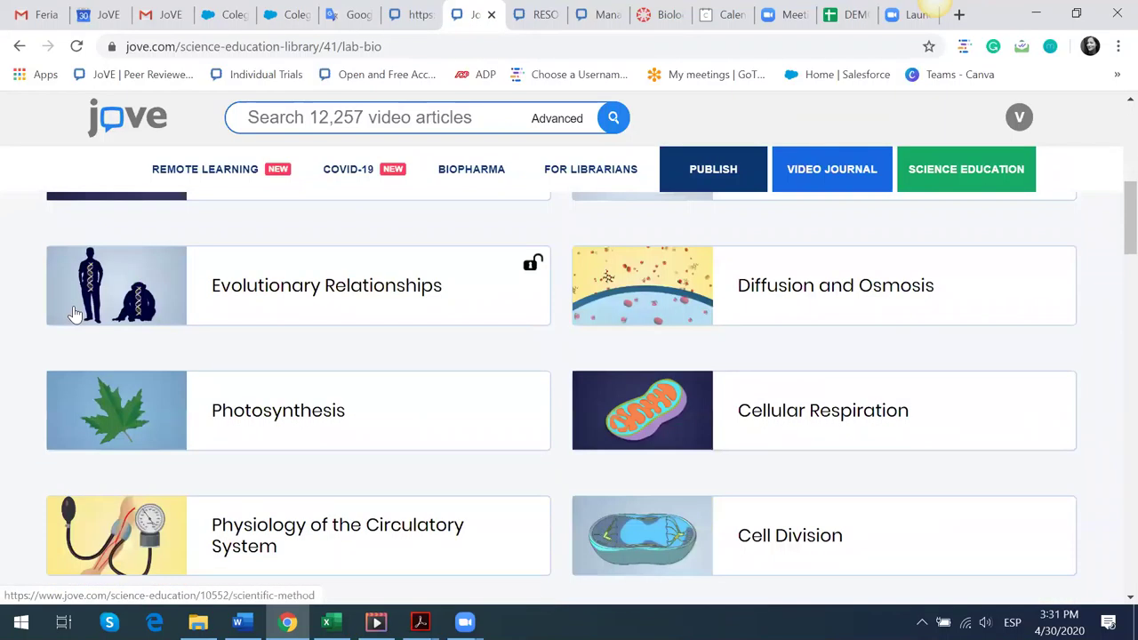
scroll(76, 315, "down", 5)
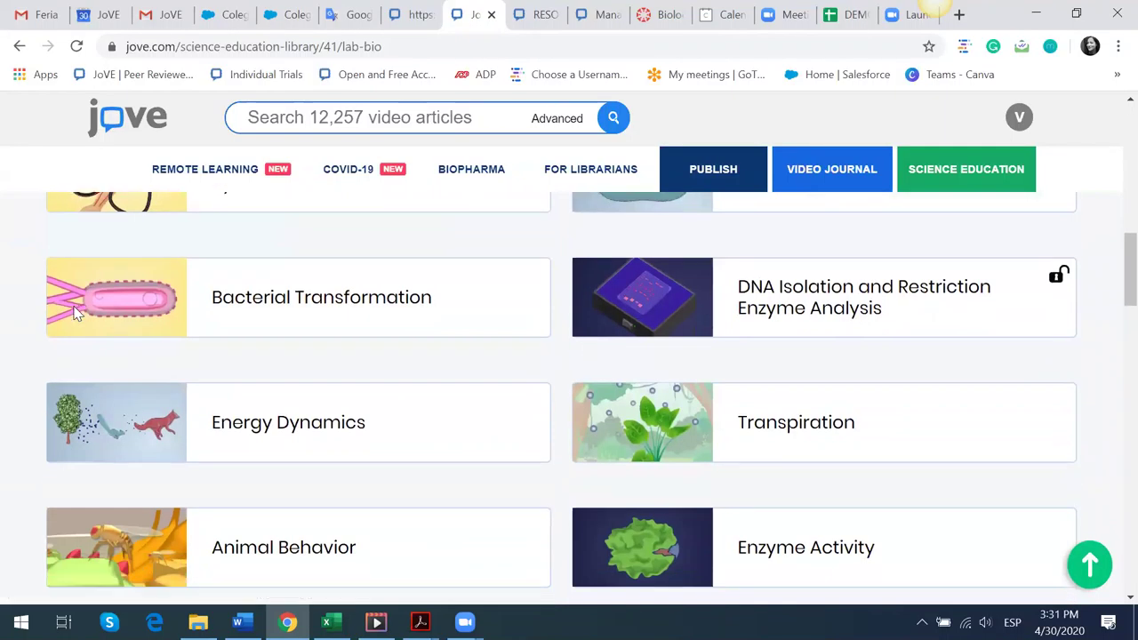
scroll(76, 315, "down", 1)
scroll(76, 314, "down", 1)
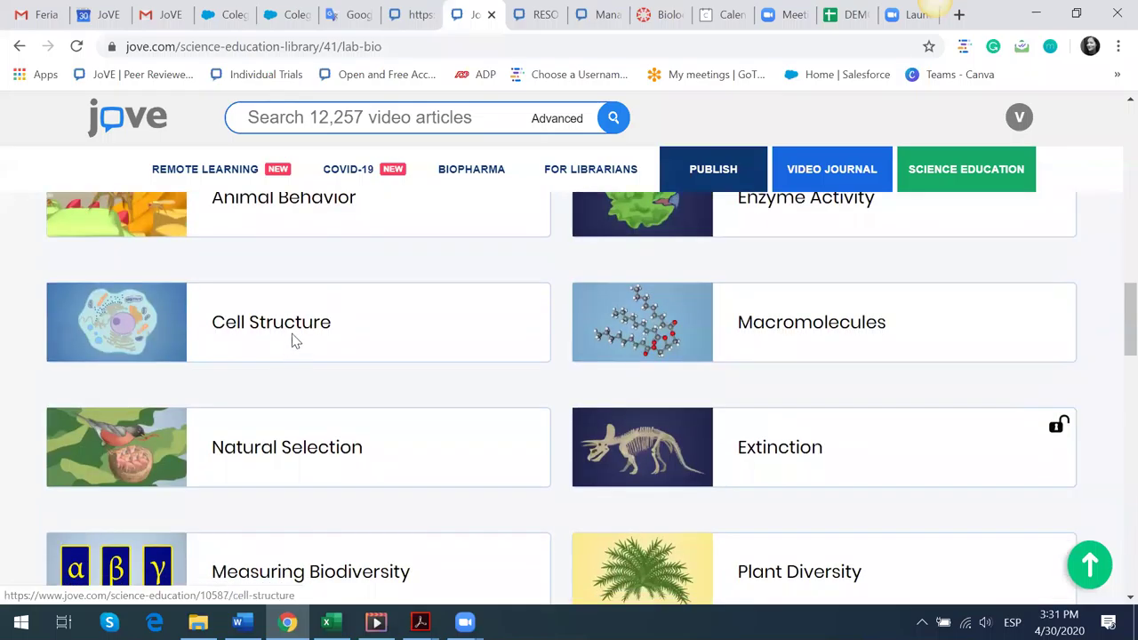
left_click(294, 332)
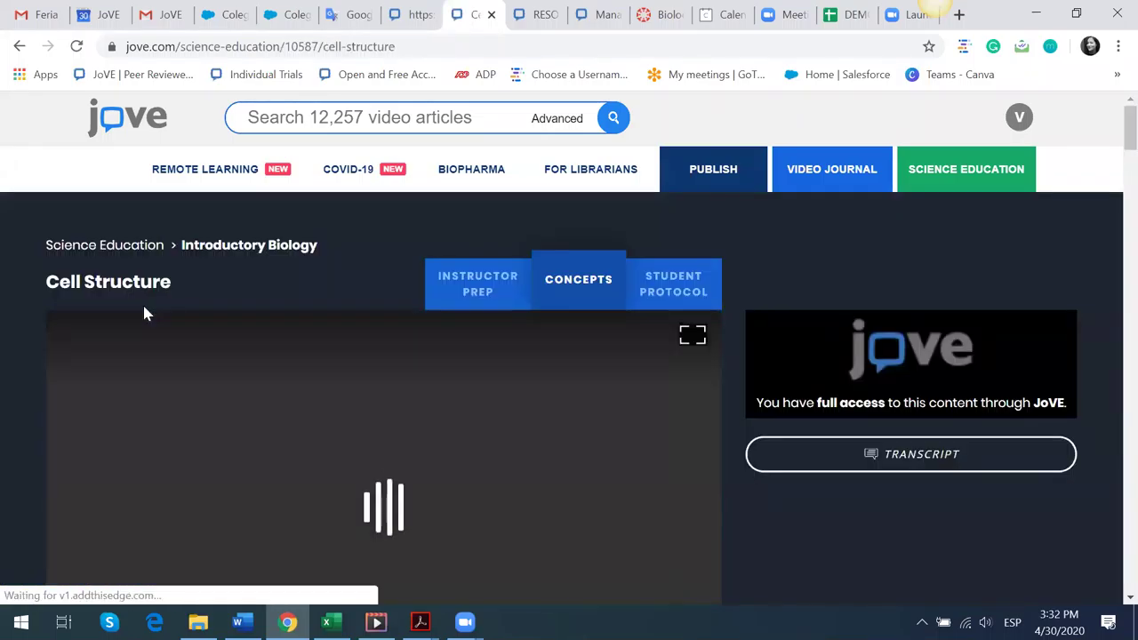
- Turn on Spanish subtitles for the Cell Structure Concepts video
scroll(140, 314, "down", 1)
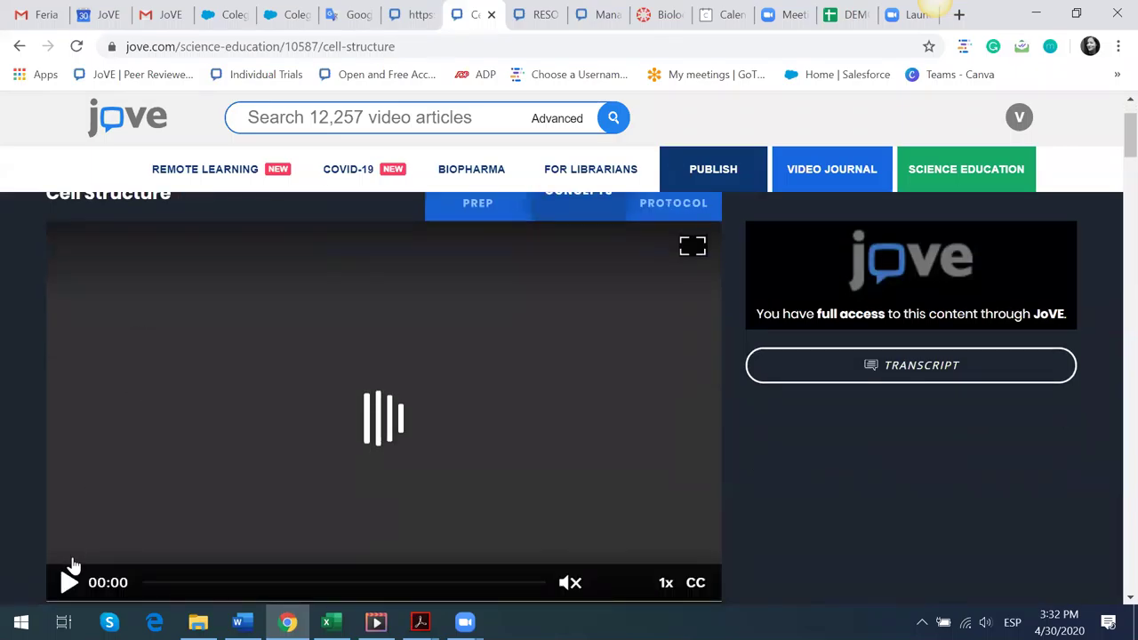
scroll(276, 455, "up", 1)
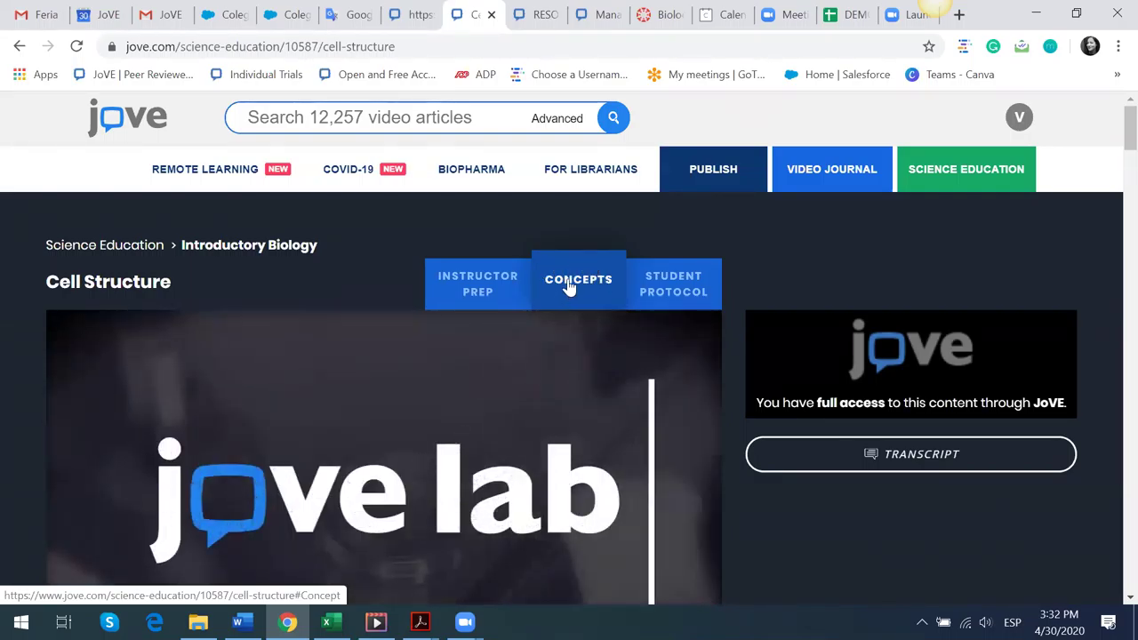
scroll(542, 368, "down", 1)
left_click(571, 582)
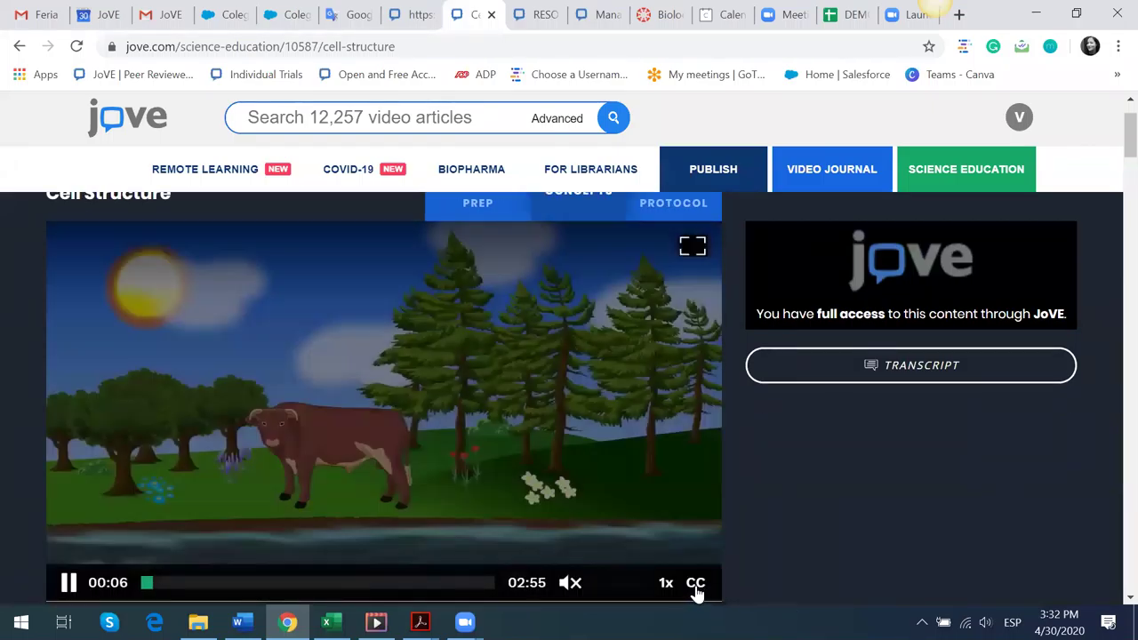
left_click(696, 585)
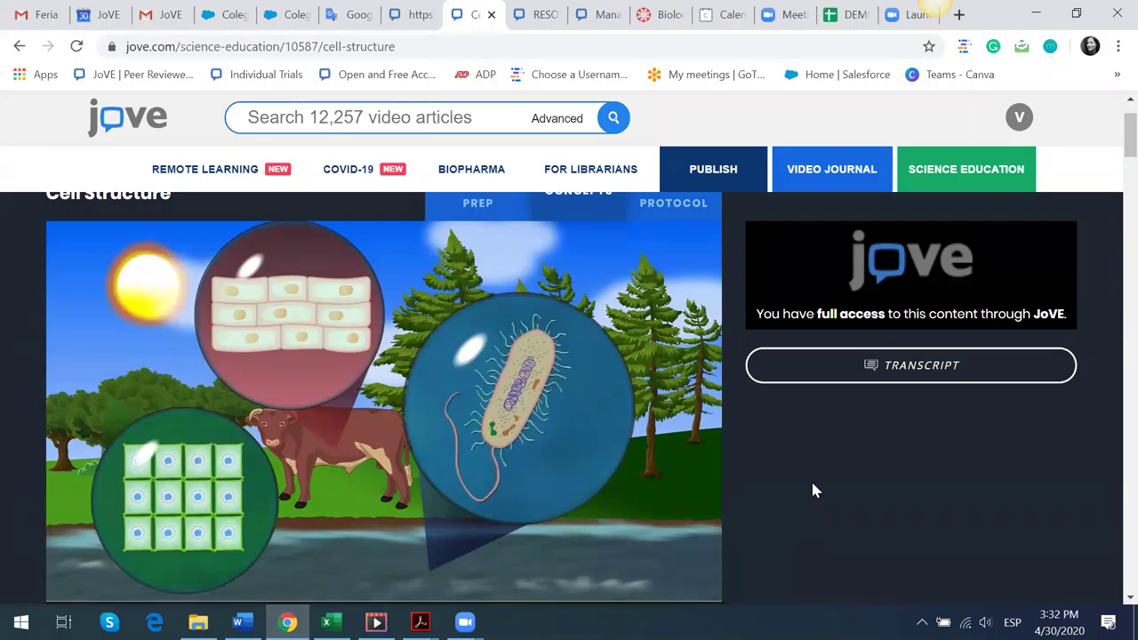
- Show the transcript of the Cell Structure Concepts video
left_click(888, 368)
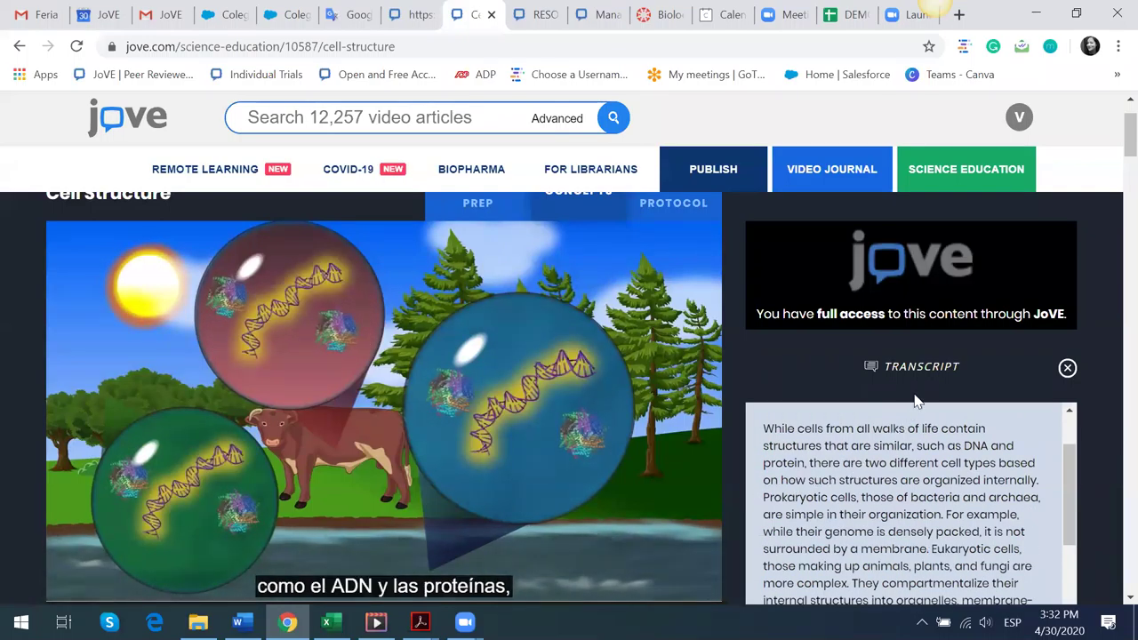
scroll(745, 451, "down", 1)
right_click(852, 463)
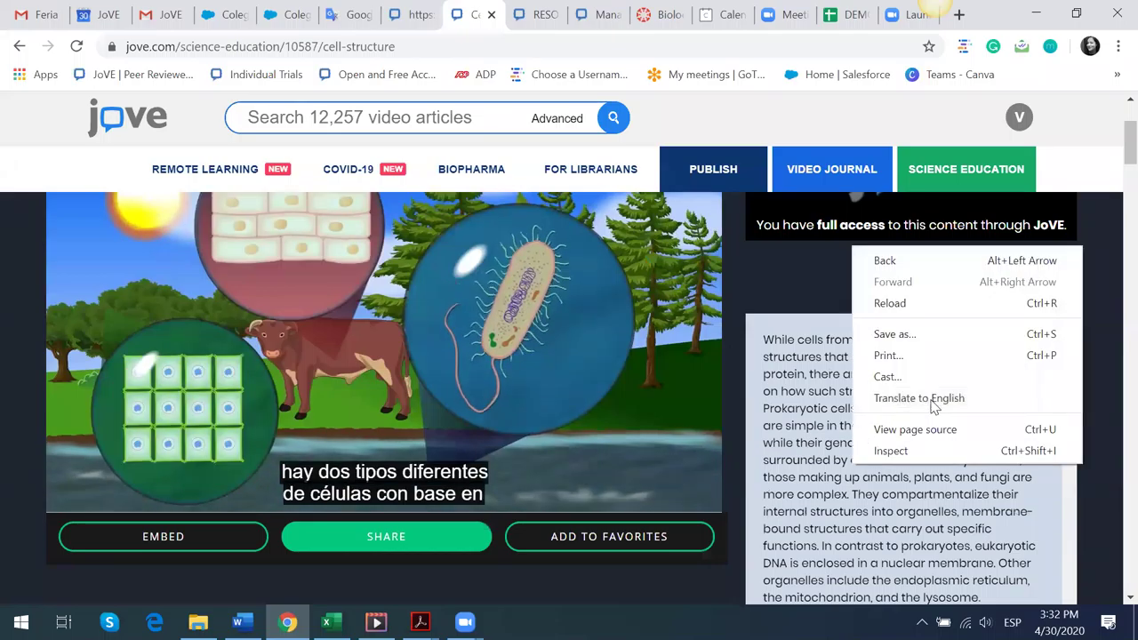
left_click(745, 456)
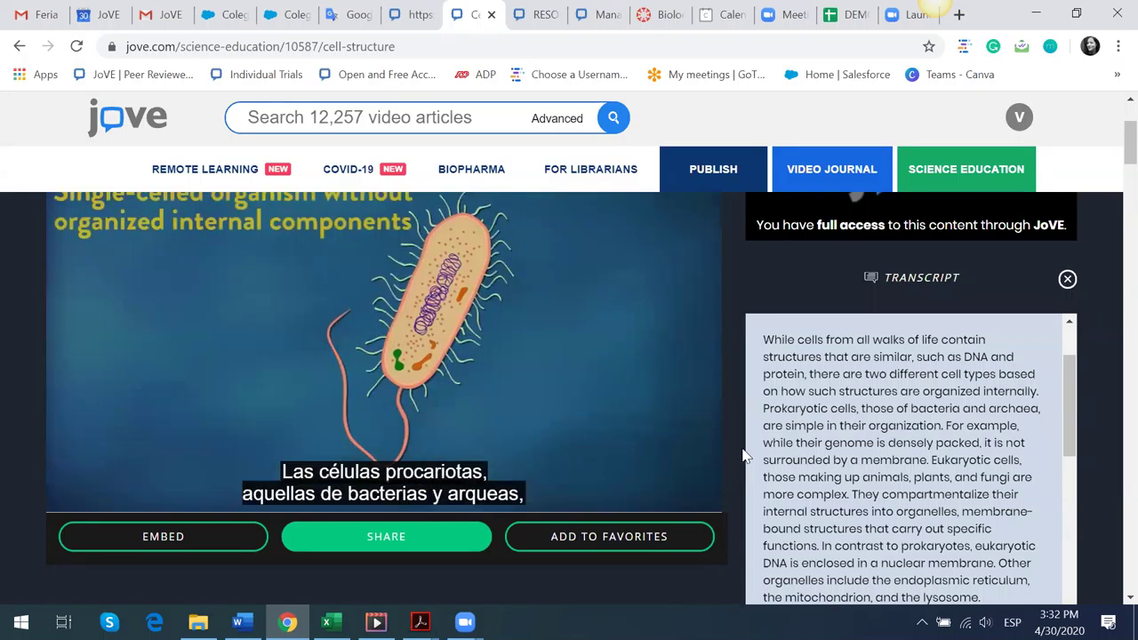
- Read through the Background text below the Concepts video, including the section on the eukaryotic cell
scroll(43, 404, "down", 3)
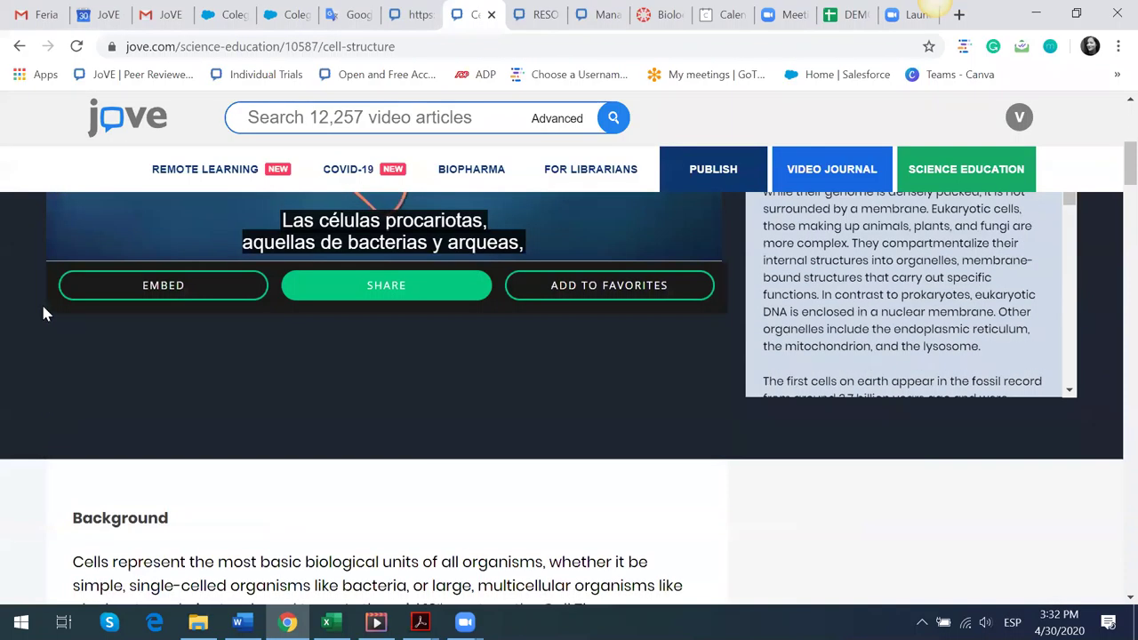
scroll(44, 312, "down", 3)
scroll(80, 275, "down", 2)
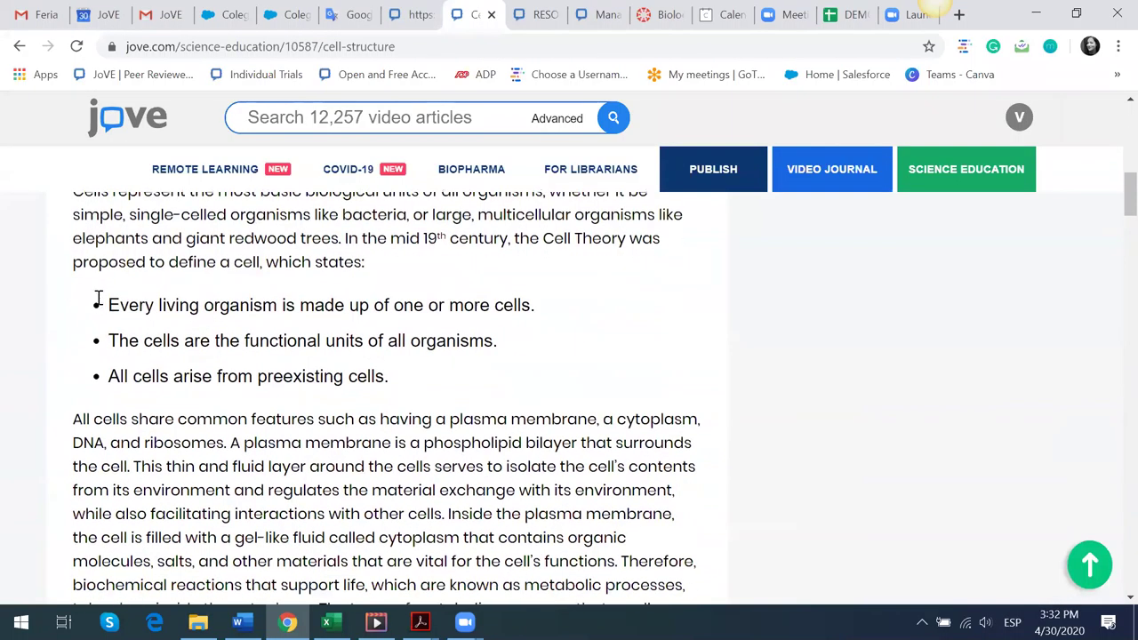
scroll(194, 331, "down", 1)
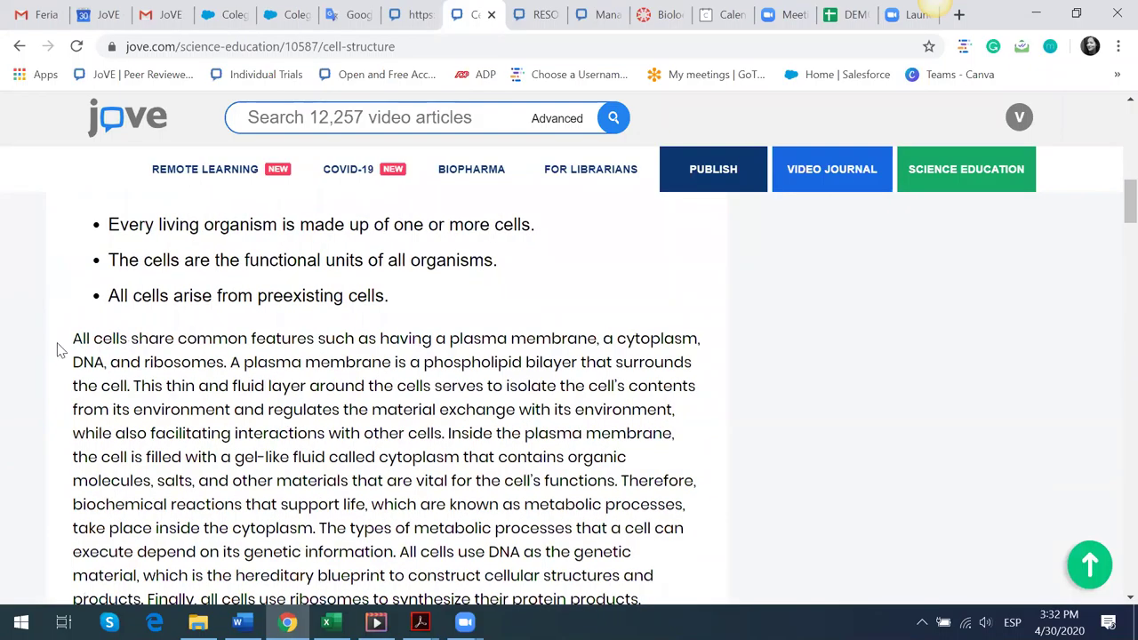
scroll(57, 338, "down", 1)
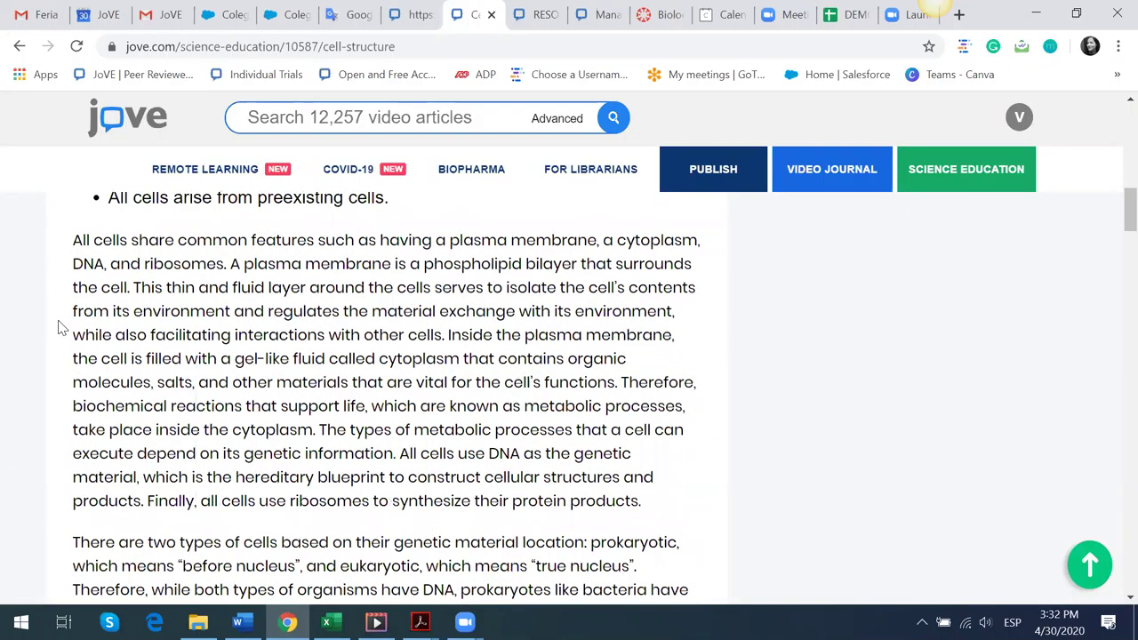
scroll(60, 328, "down", 1)
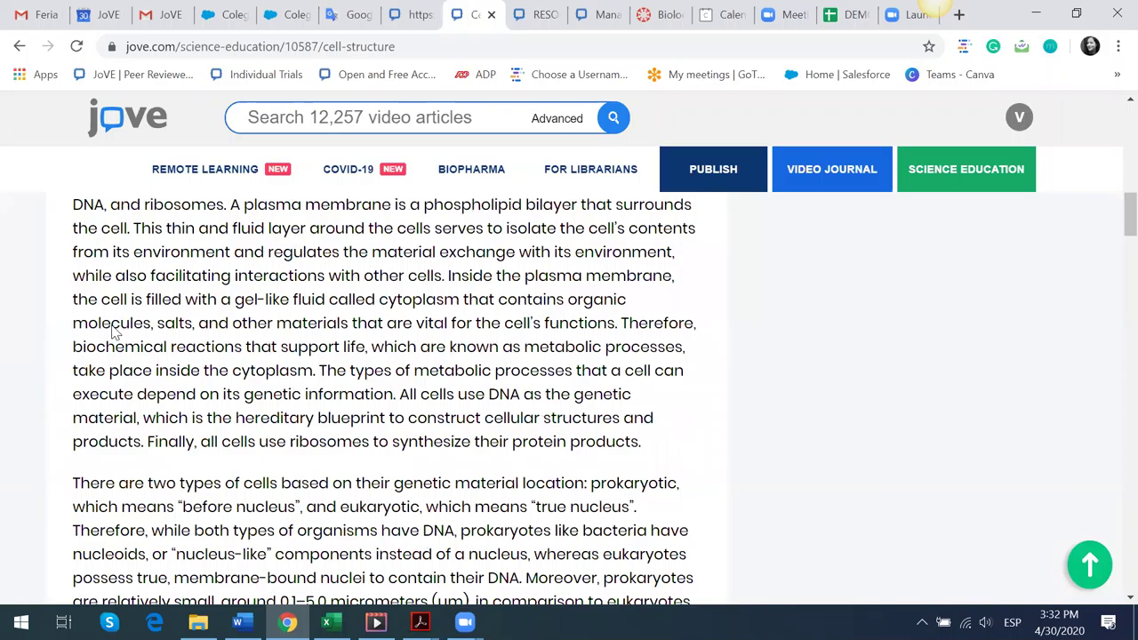
scroll(113, 333, "down", 4)
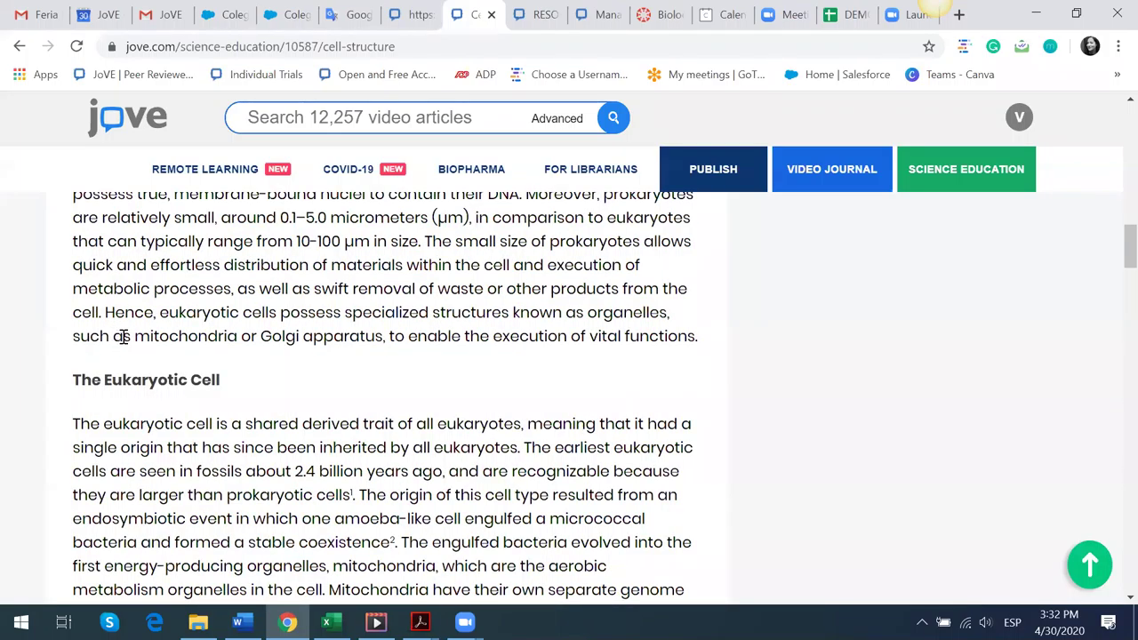
scroll(123, 336, "down", 1)
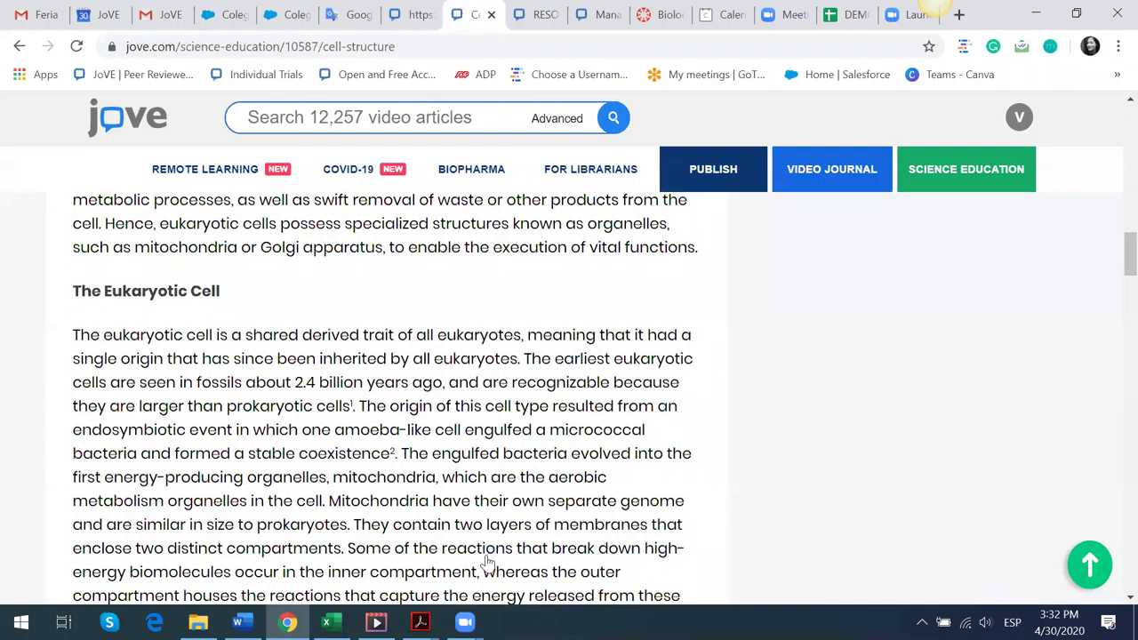
scroll(488, 565, "down", 2)
- Pause the Concepts video and open the Instructor Prep section of the Cell Structure lab
scroll(570, 590, "up", 8)
scroll(570, 589, "up", 6)
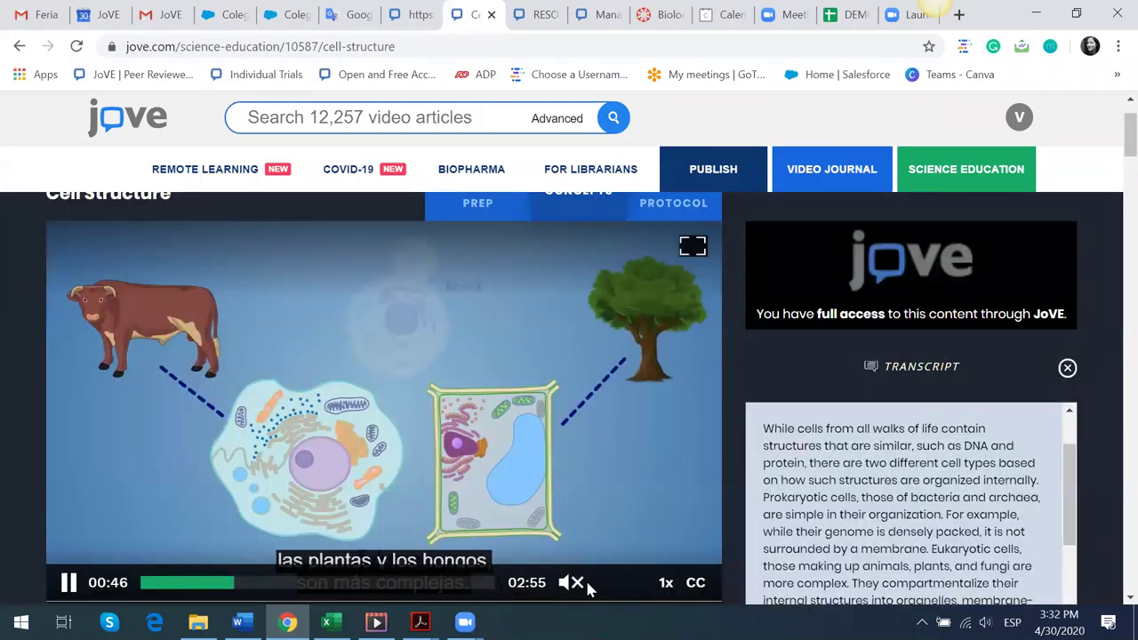
left_click(711, 483)
scroll(711, 483, "up", 1)
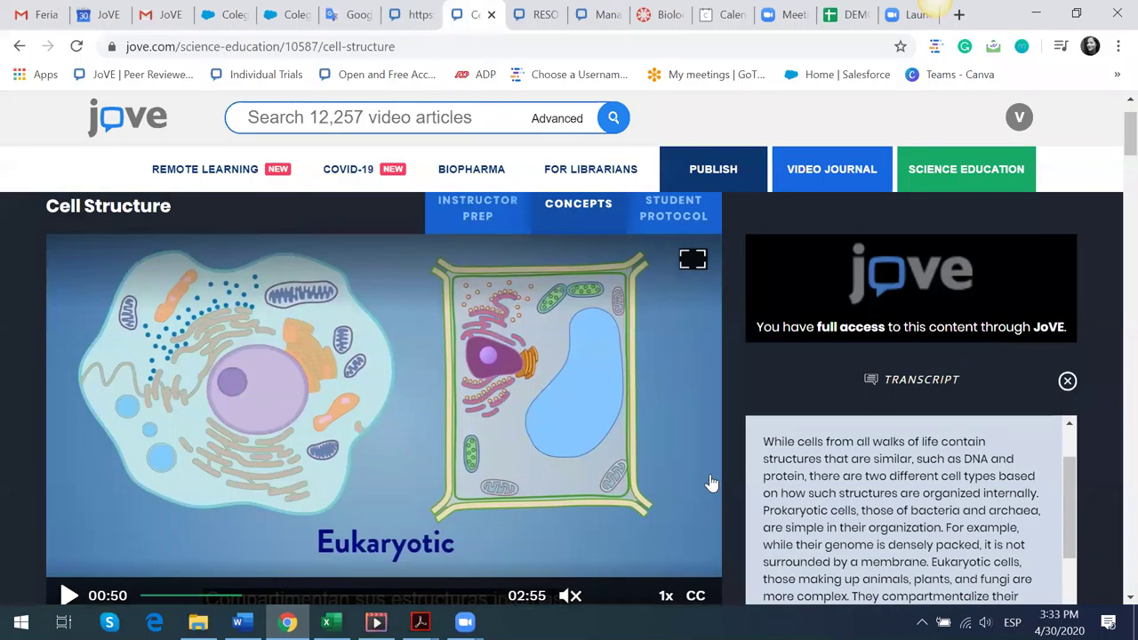
scroll(511, 356, "up", 1)
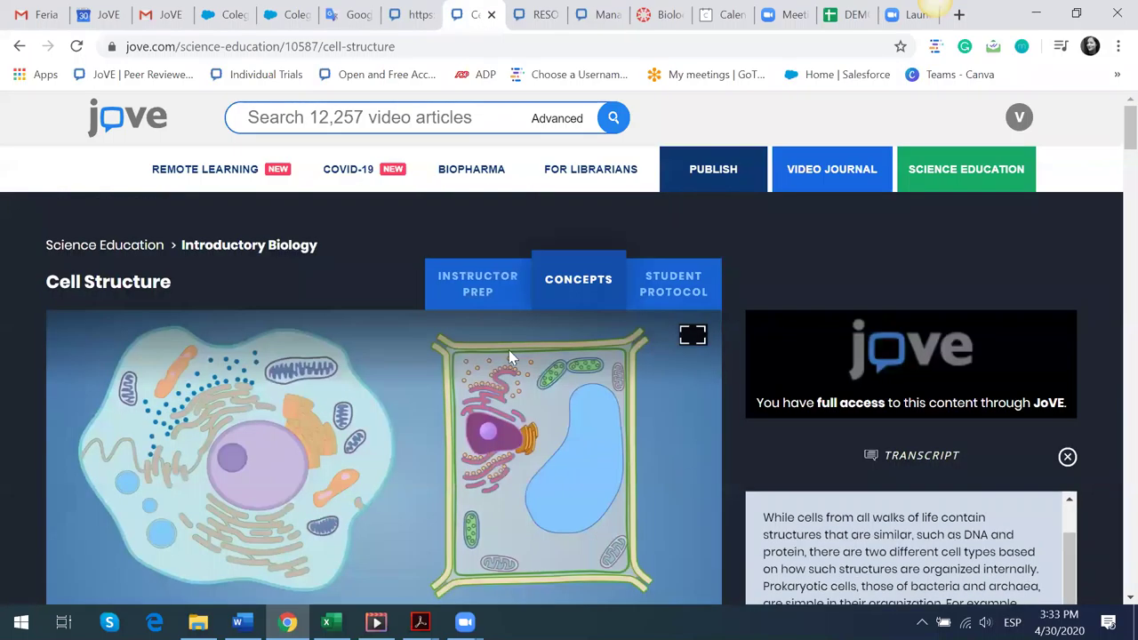
left_click(464, 288)
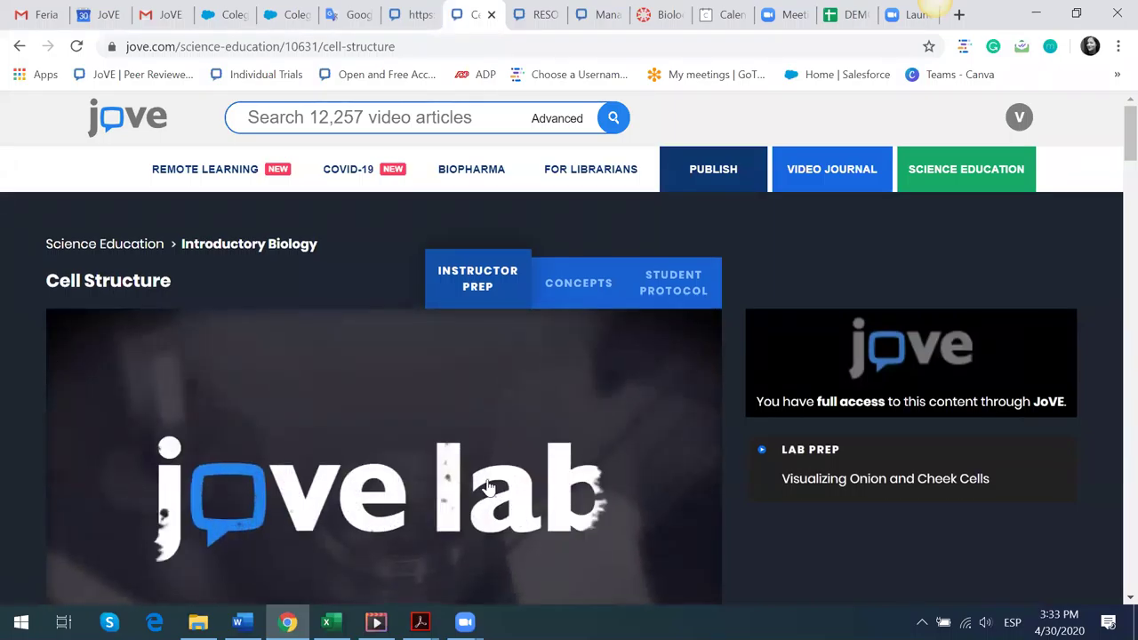
- Set the subtitles of the Cell Structure lab prep video to Español
scroll(685, 587, "down", 1)
left_click(695, 587)
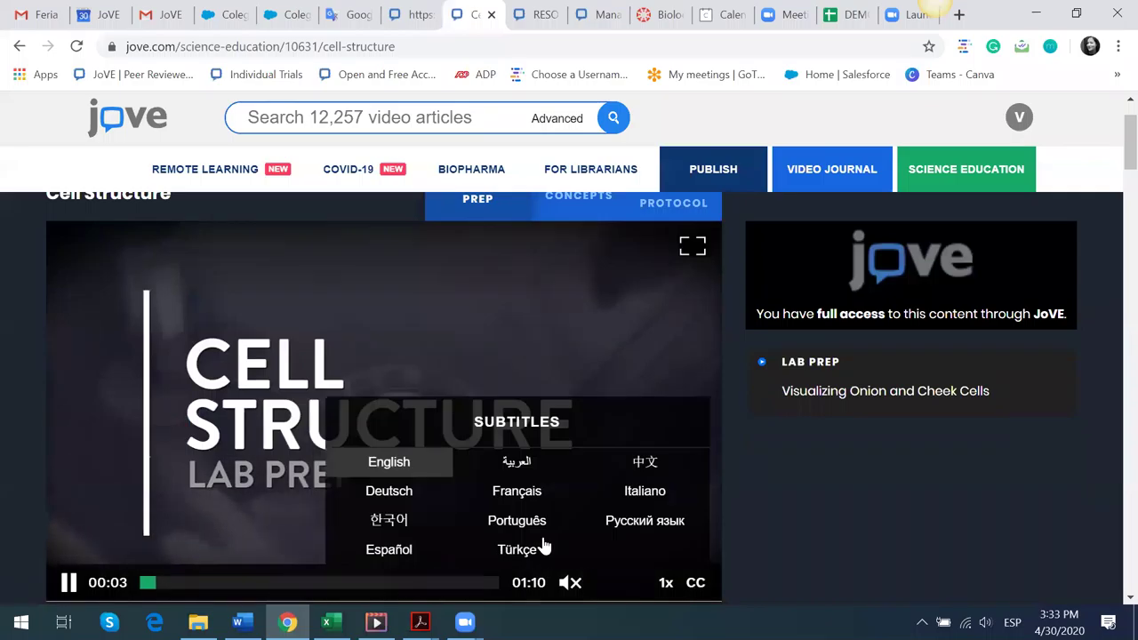
left_click(388, 549)
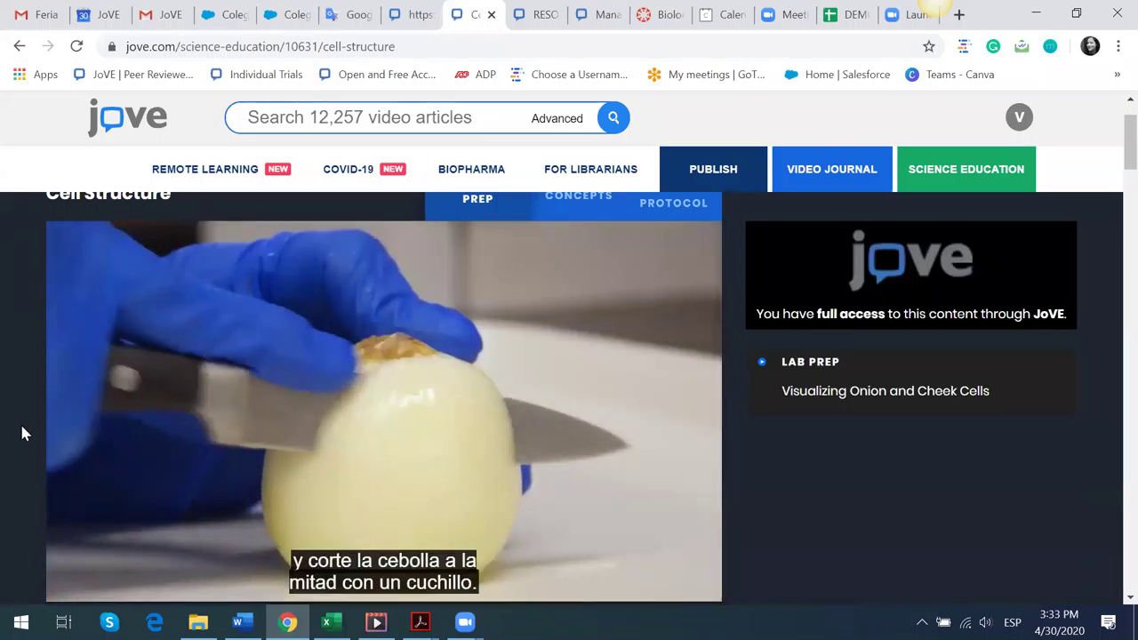
- Examine the Learning Objectives below the lab prep video, including the questions on cell features and cell types
scroll(21, 420, "down", 1)
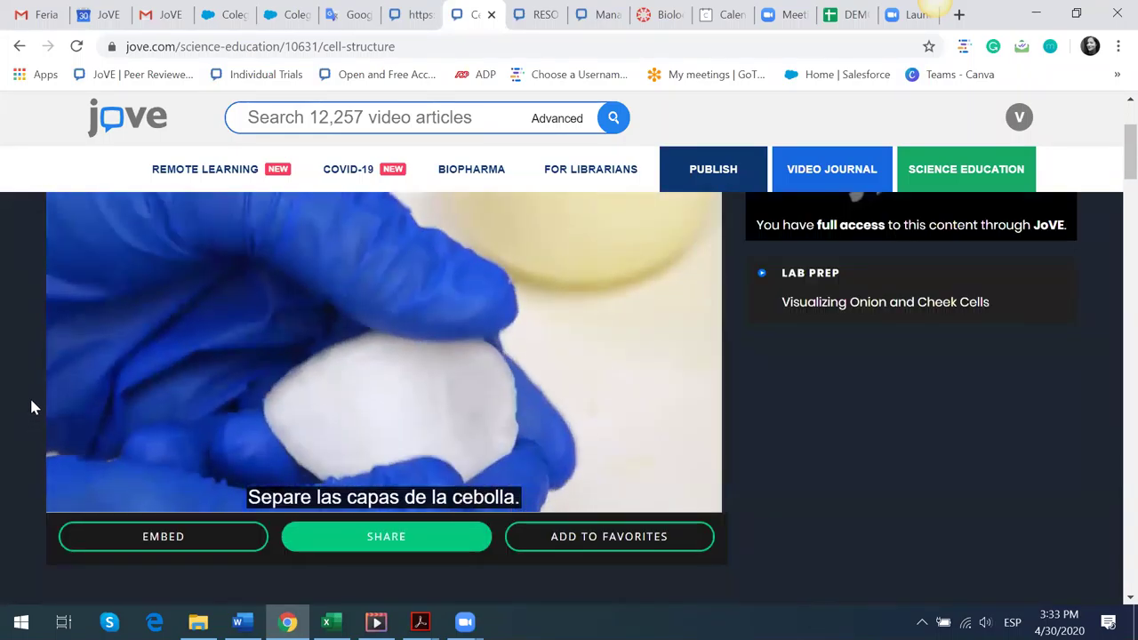
scroll(30, 392, "down", 3)
scroll(54, 355, "down", 1)
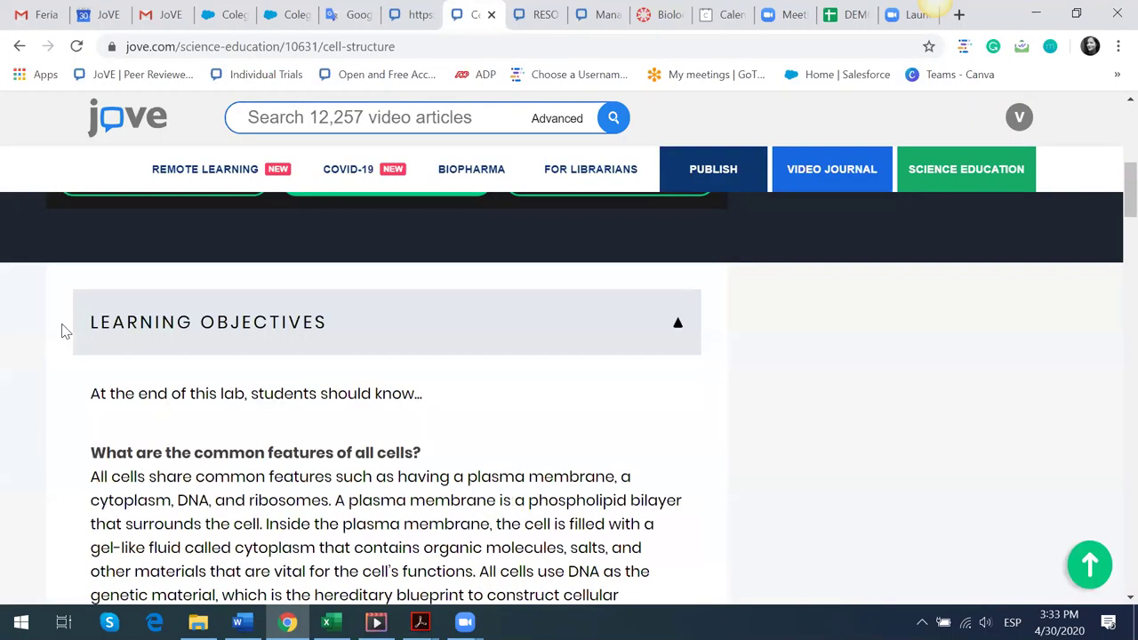
scroll(326, 254, "down", 1)
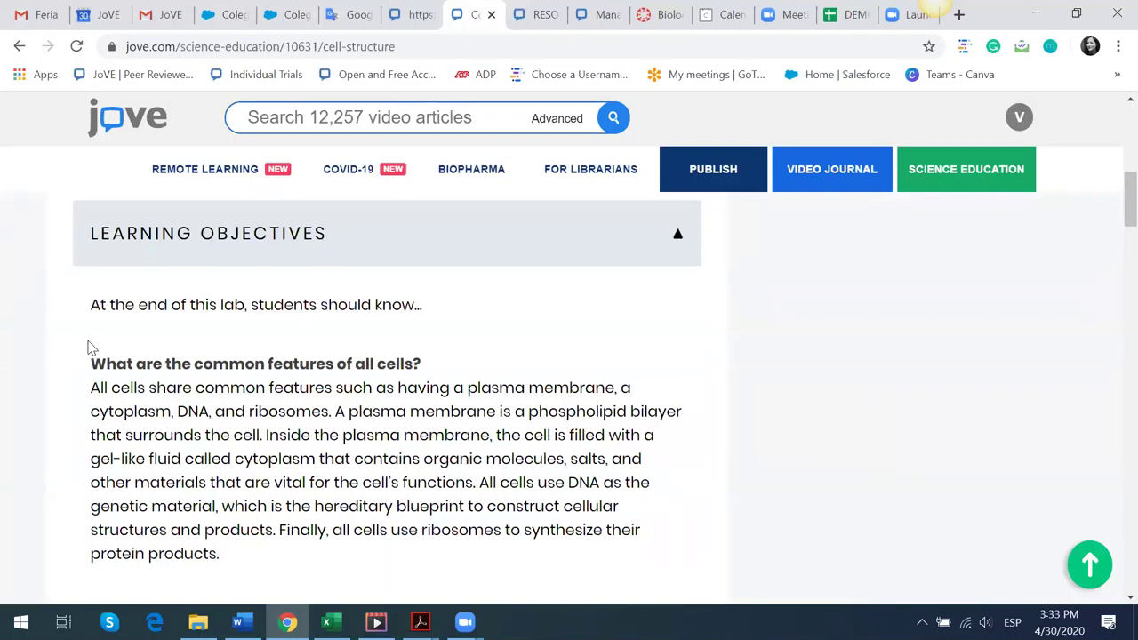
scroll(119, 297, "down", 1)
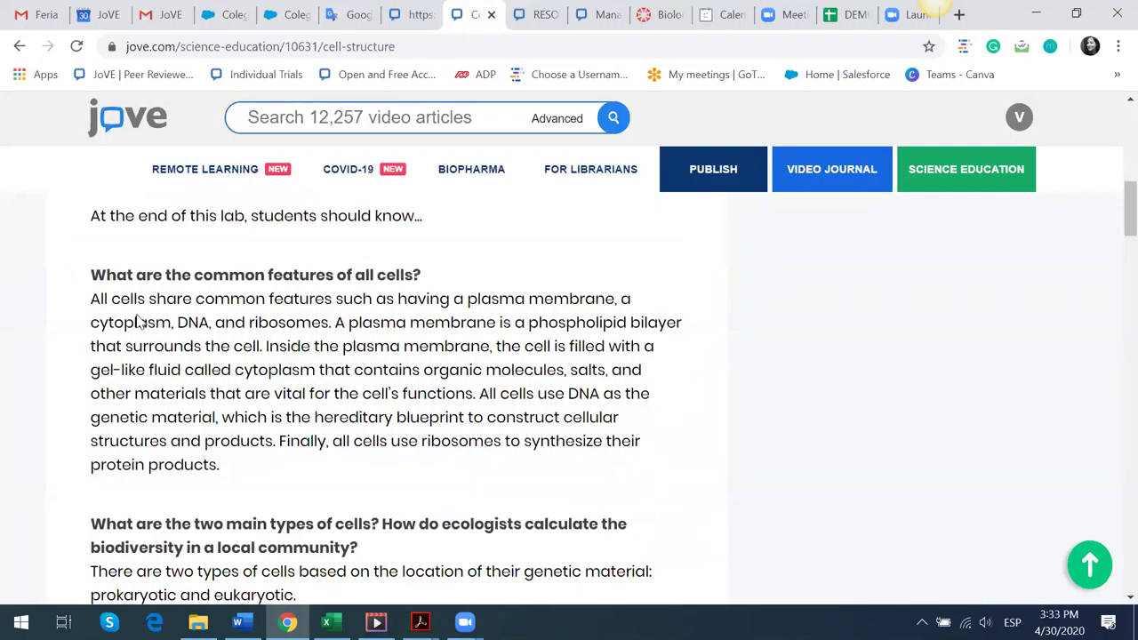
scroll(138, 322, "down", 2)
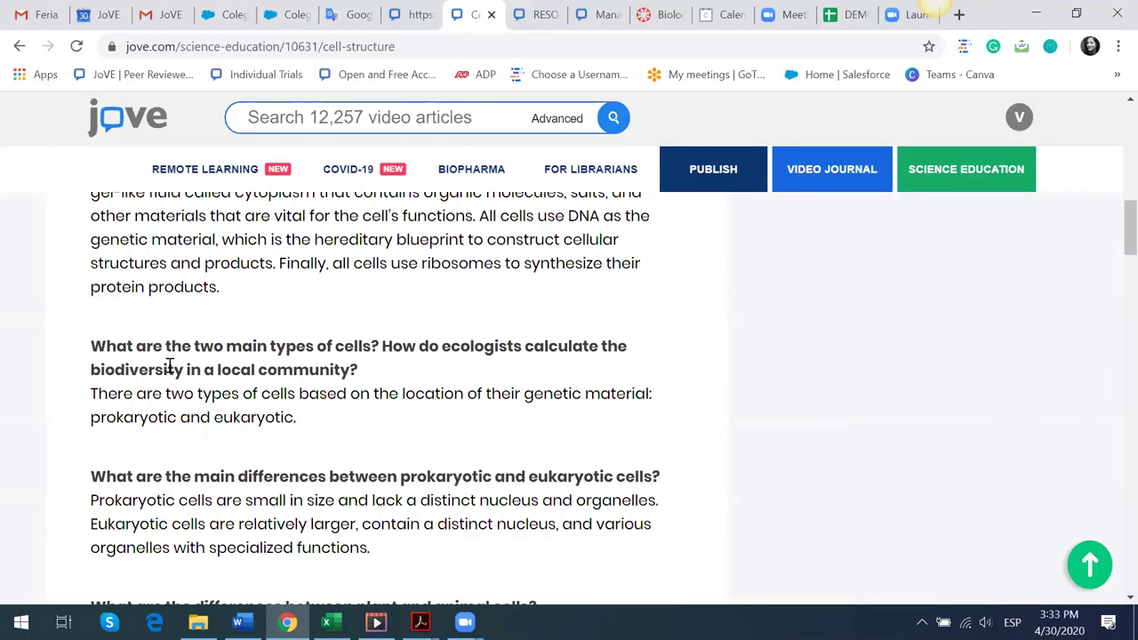
scroll(165, 363, "down", 1)
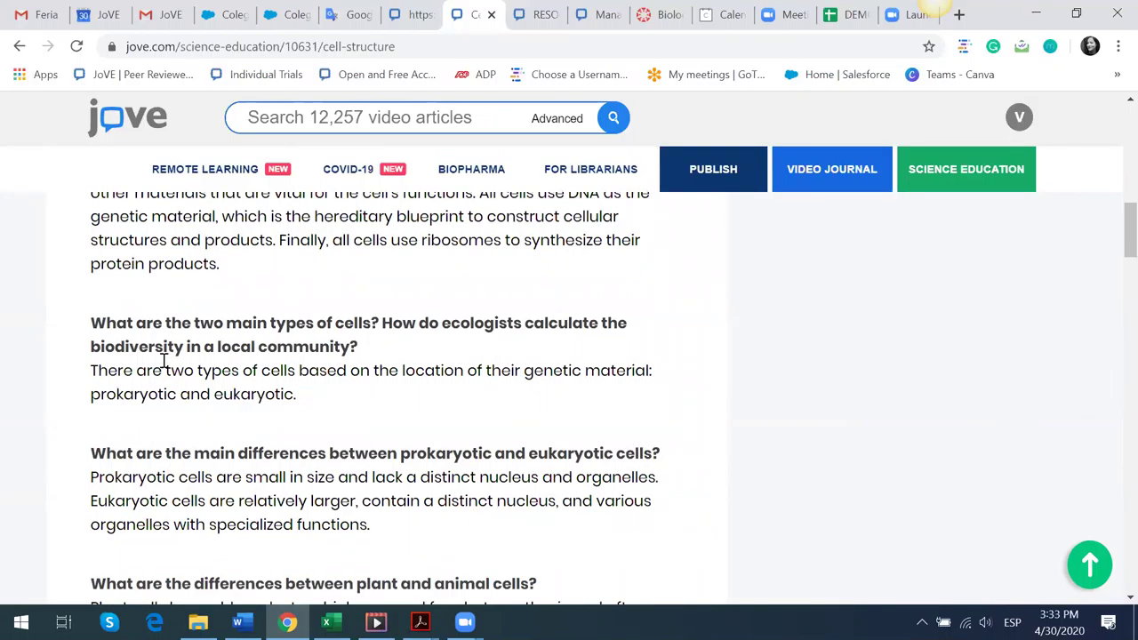
scroll(152, 348, "down", 1)
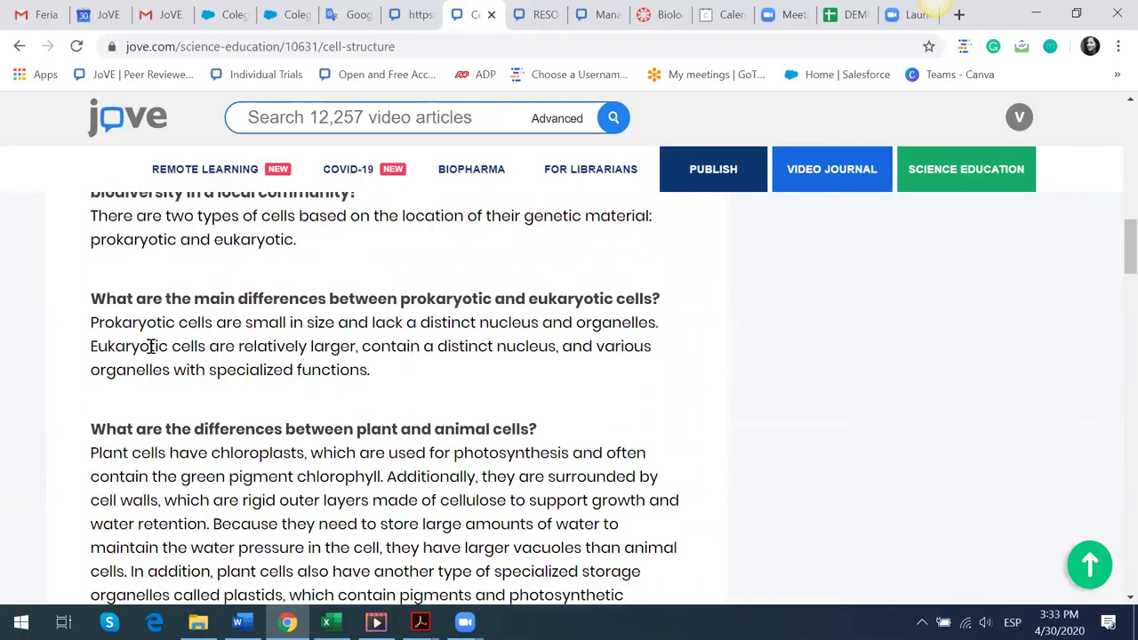
- Examine the List of Materials and the Lab Prep instructions for visualizing onion and cheek cells
scroll(86, 347, "down", 10)
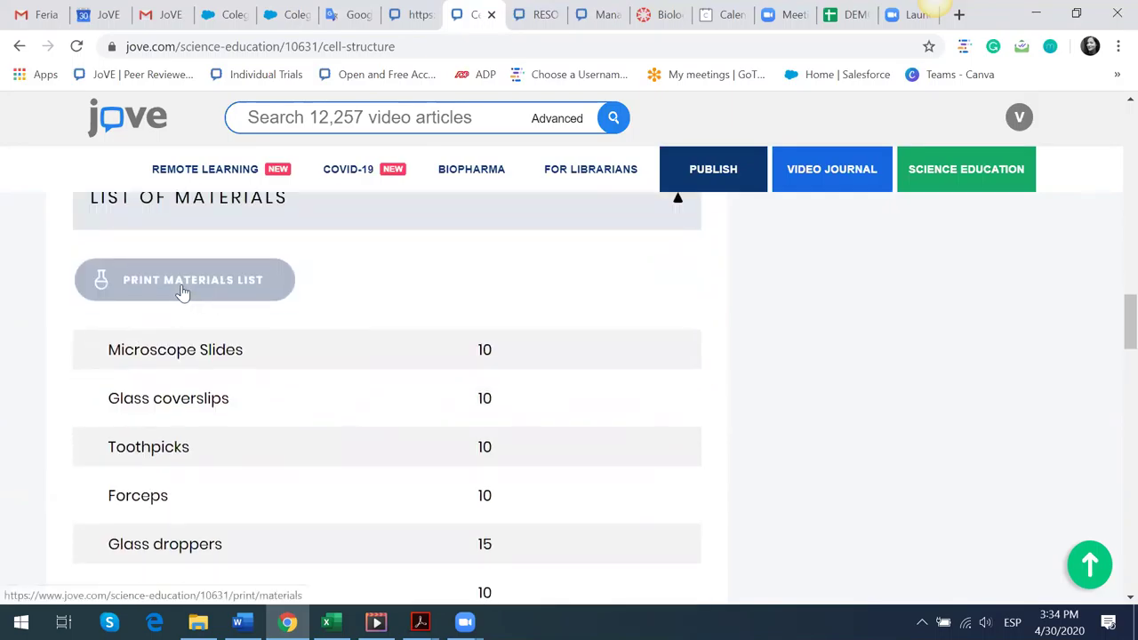
scroll(94, 329, "down", 1)
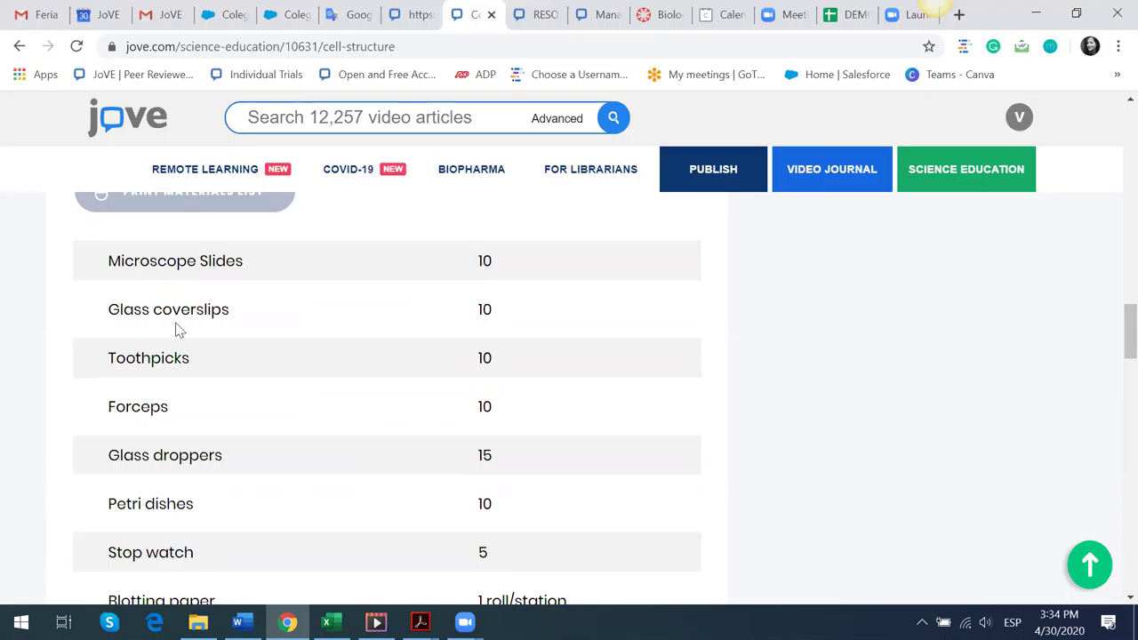
scroll(183, 394, "down", 9)
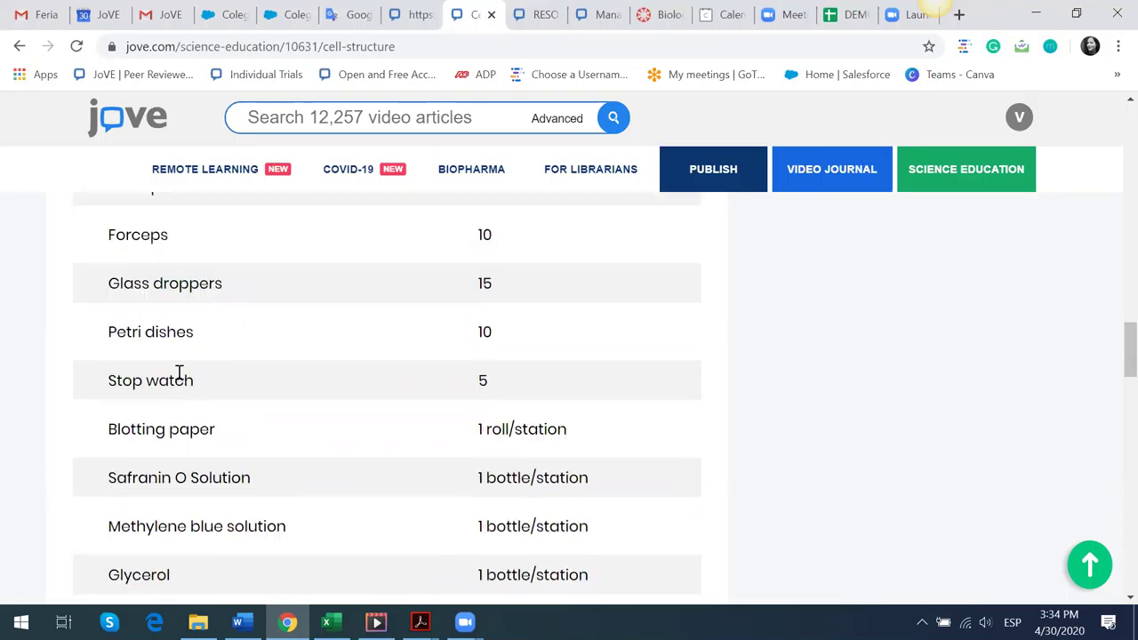
scroll(156, 316, "down", 1)
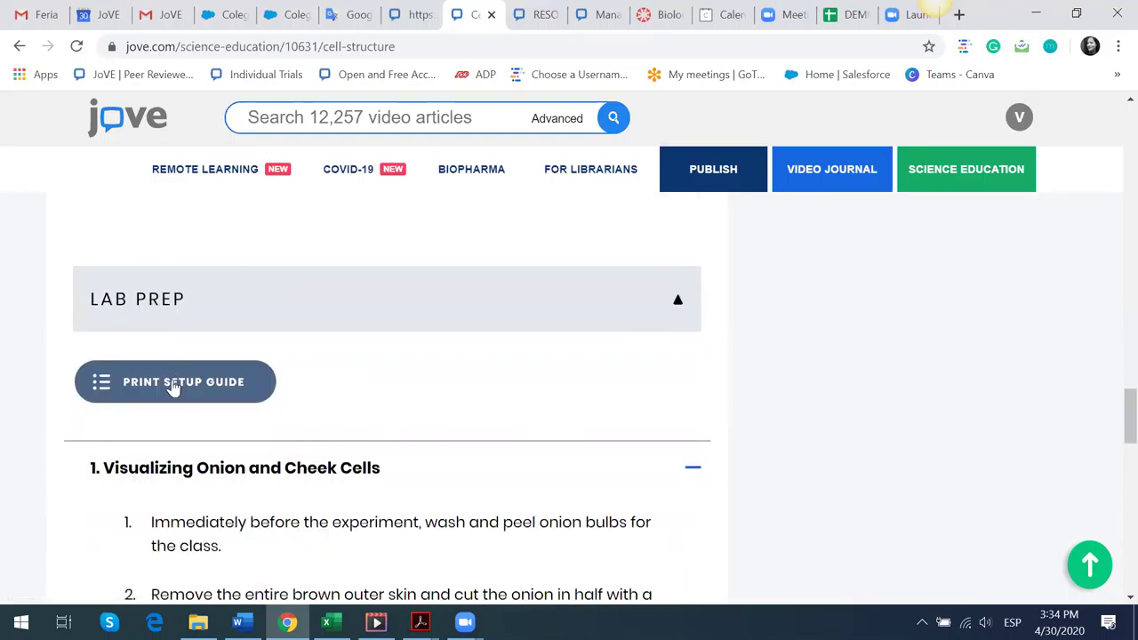
scroll(120, 352, "down", 1)
scroll(165, 316, "down", 1)
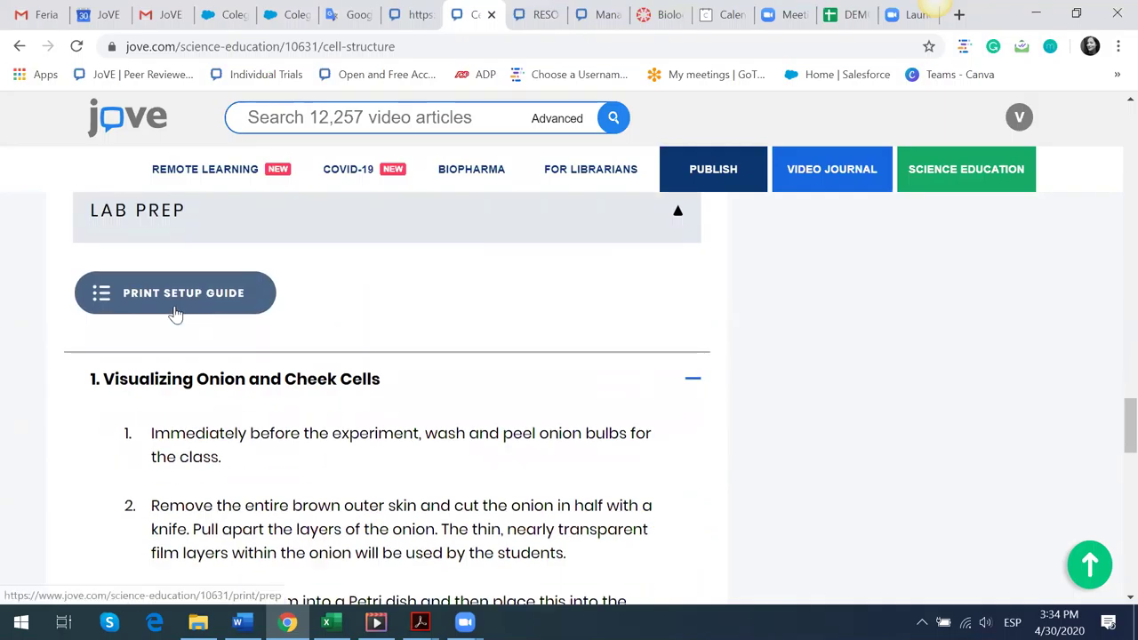
scroll(82, 329, "down", 1)
scroll(75, 236, "down", 1)
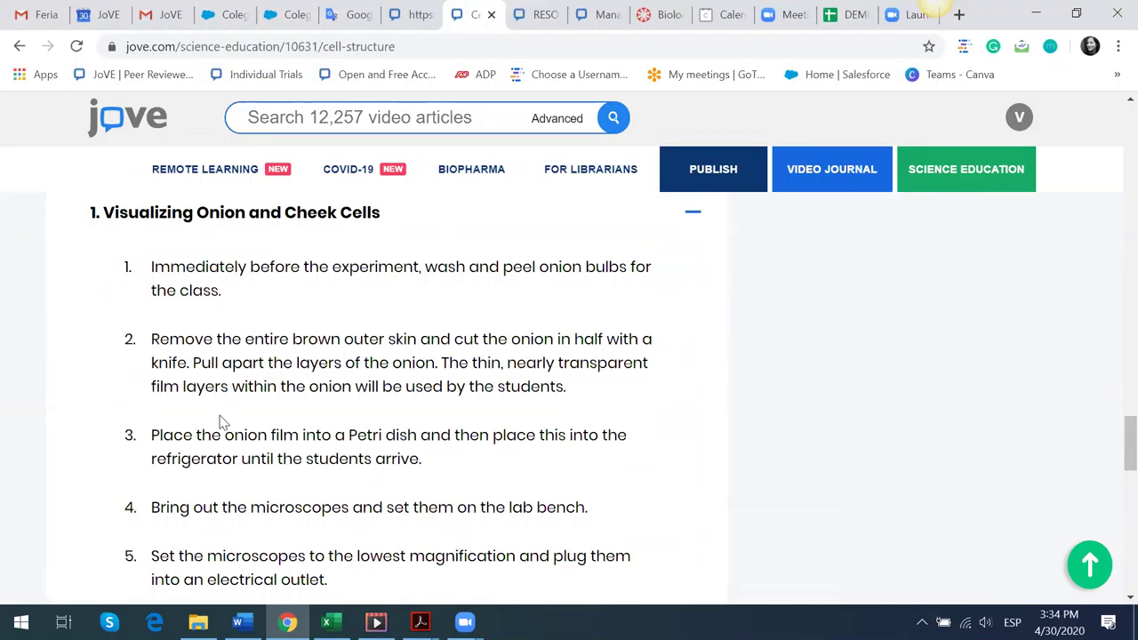
scroll(442, 419, "down", 4)
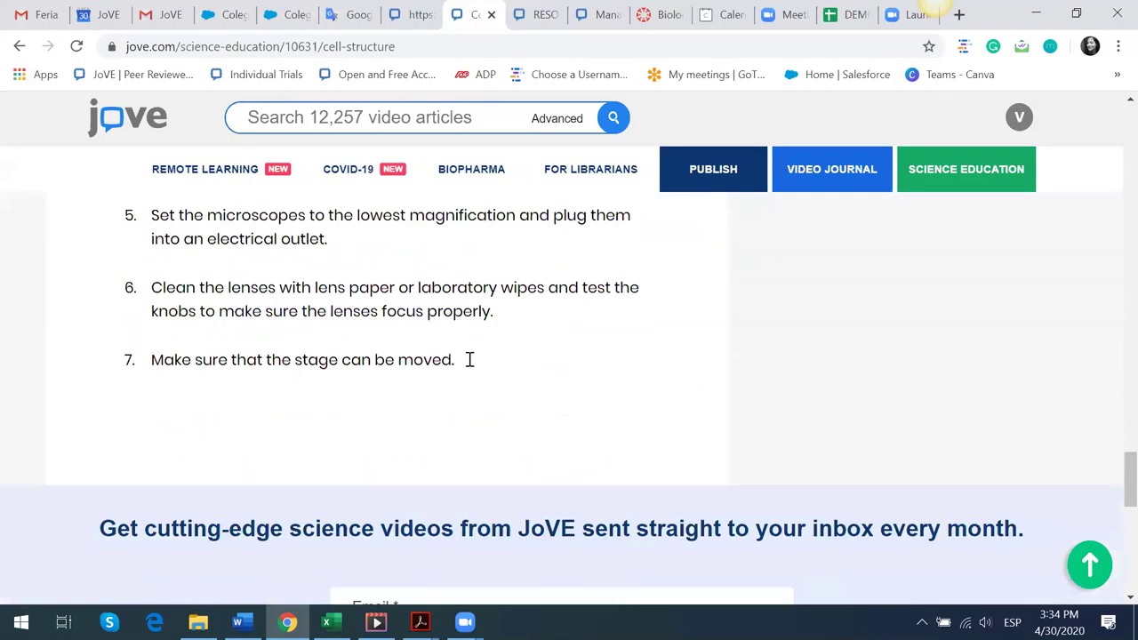
- Copy the Visualizing Onion and Cheek Cells section, from its heading through step 7, "Make sure that the stage can be moved."
left_click_drag(458, 334, 375, 334)
left_click_drag(117, 260, 227, 345)
scroll(113, 262, "up", 1)
scroll(56, 312, "up", 3)
scroll(227, 345, "up", 1)
right_click(226, 345)
left_click(236, 353)
- Switch to Google Translate, replace the old source text with the copied lab prep steps, and review their Spanish translation
left_click(420, 14)
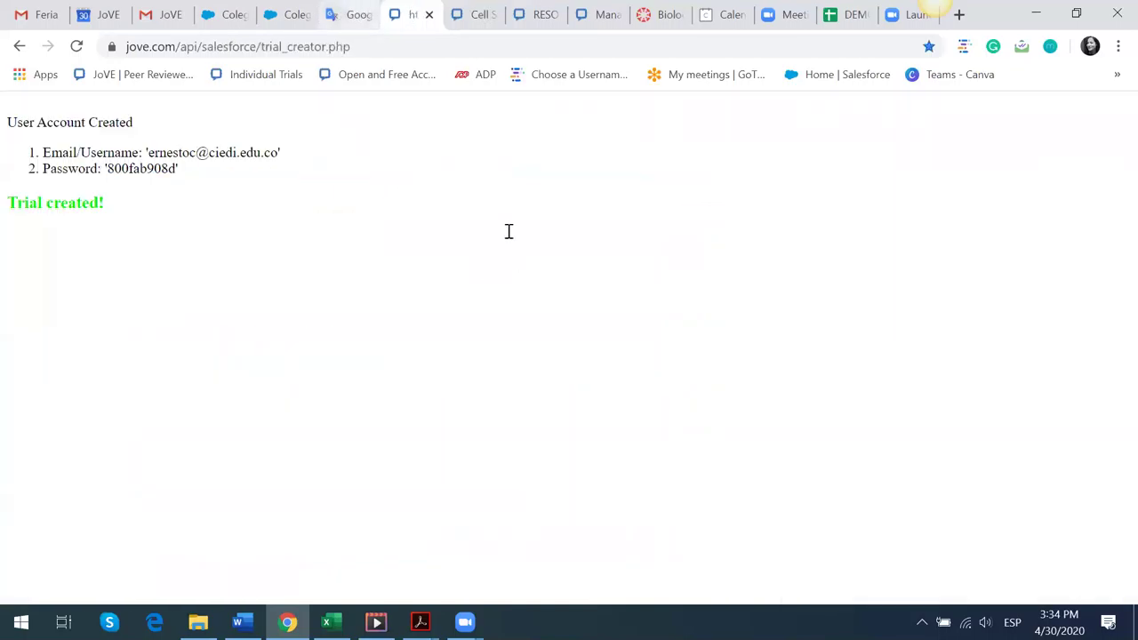
key("ctrl+shift+Tab")
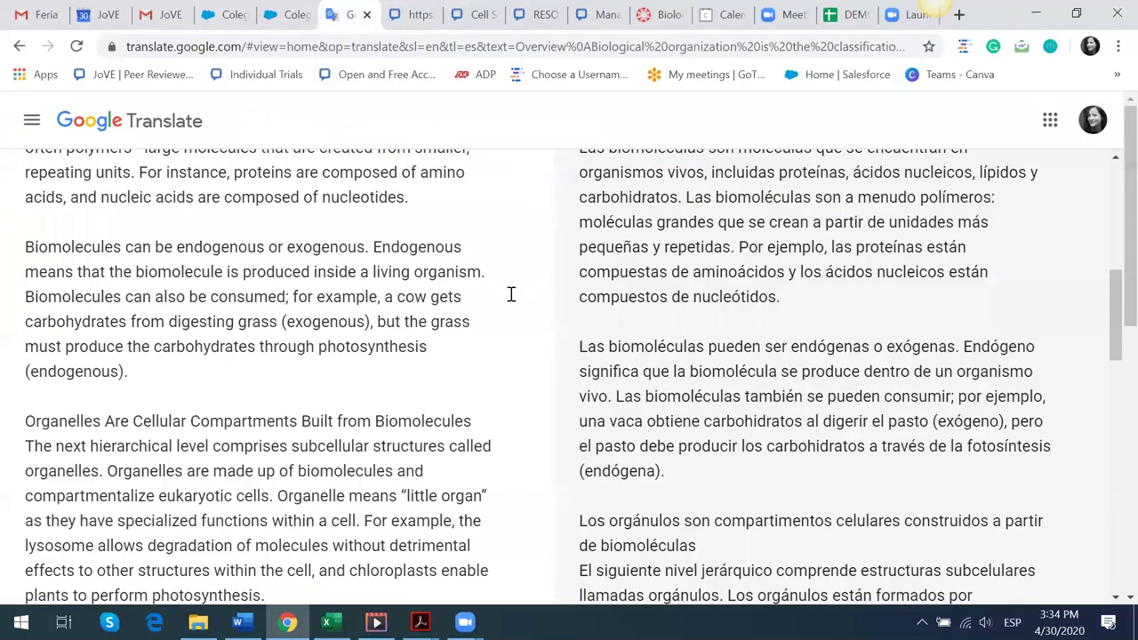
key("ctrl+a")
key("BackSpace")
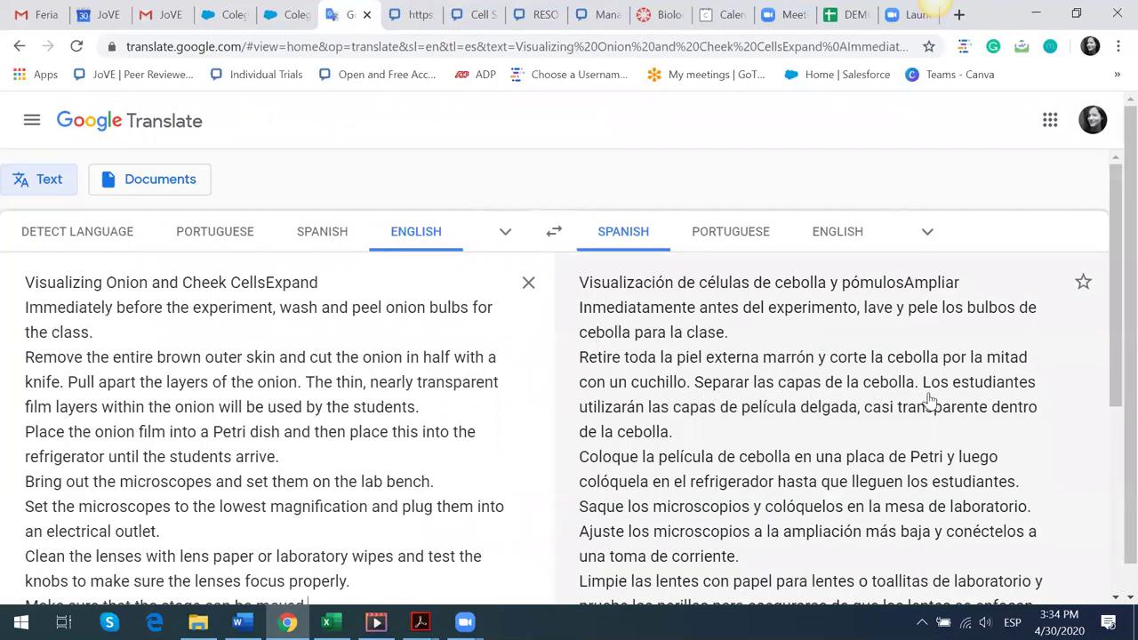
scroll(587, 353, "down", 1)
scroll(569, 355, "down", 1)
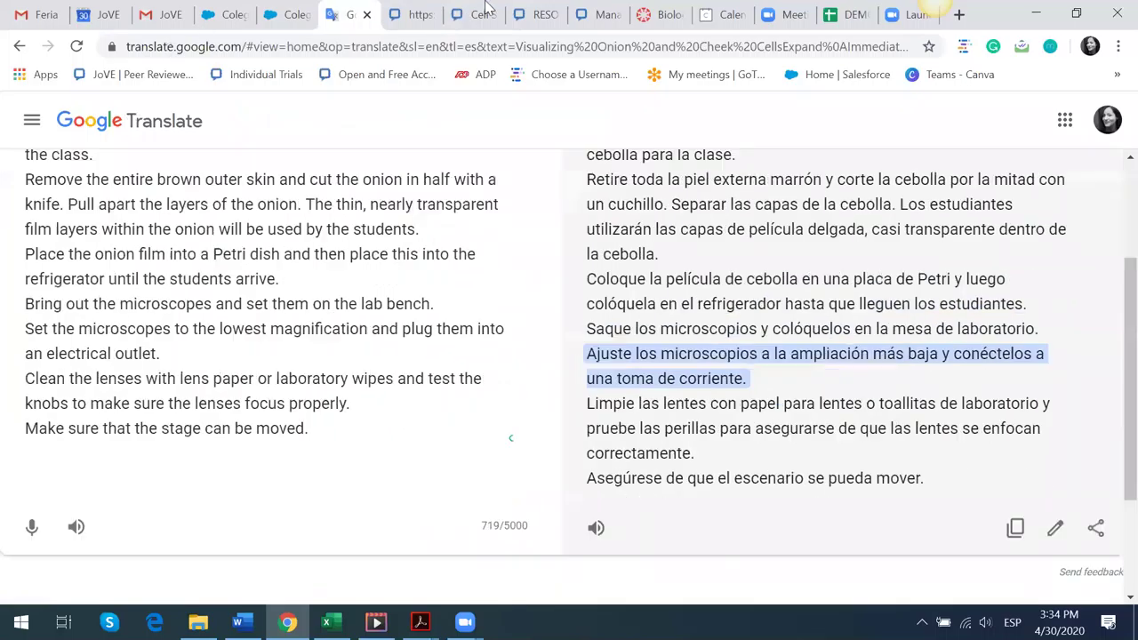
scroll(457, 284, "down", 1)
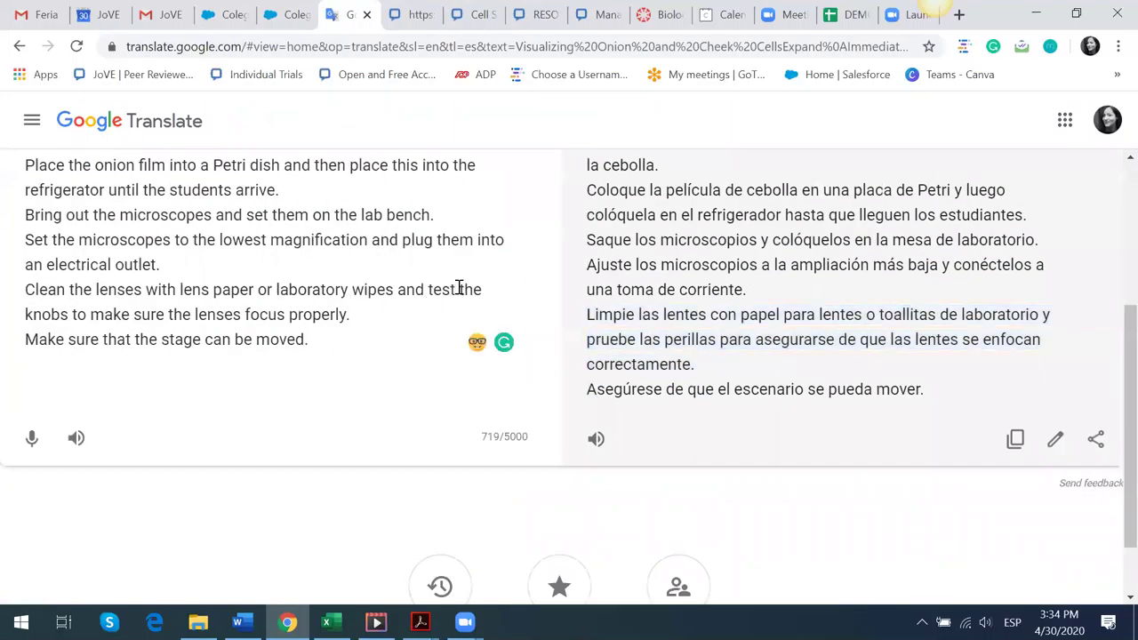
- Return to the Cell Structure page and watch the lab prep video from 00:46 with its Spanish subtitles
key("ctrl+Tab")
key("ctrl+Tab")
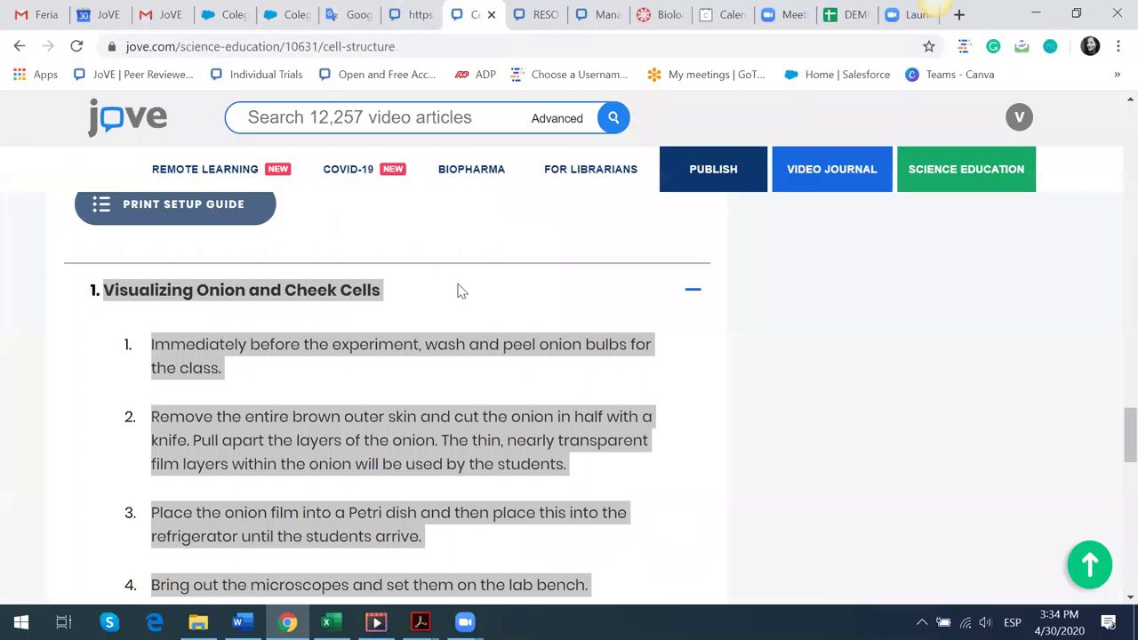
left_click(381, 534)
scroll(368, 505, "up", 2)
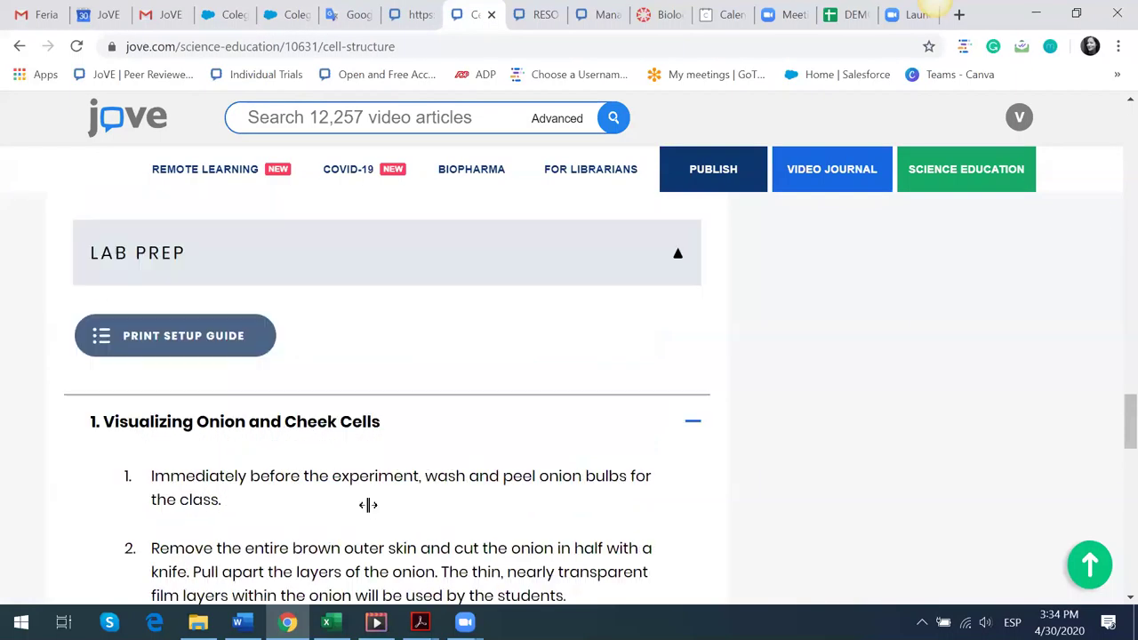
scroll(254, 500, "up", 10)
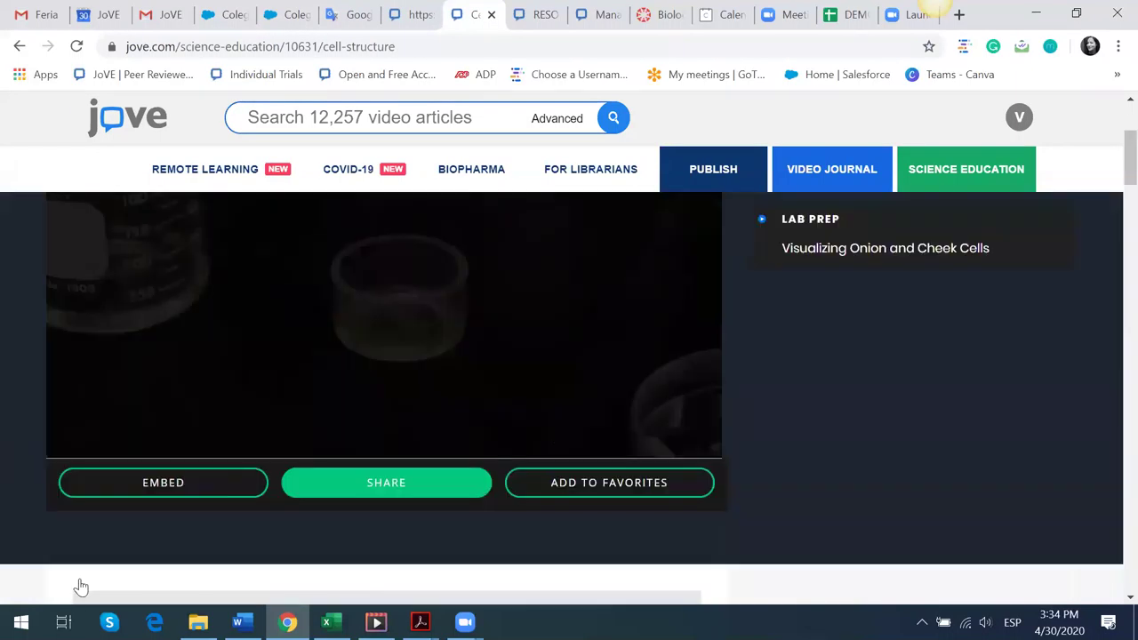
scroll(81, 587, "up", 1)
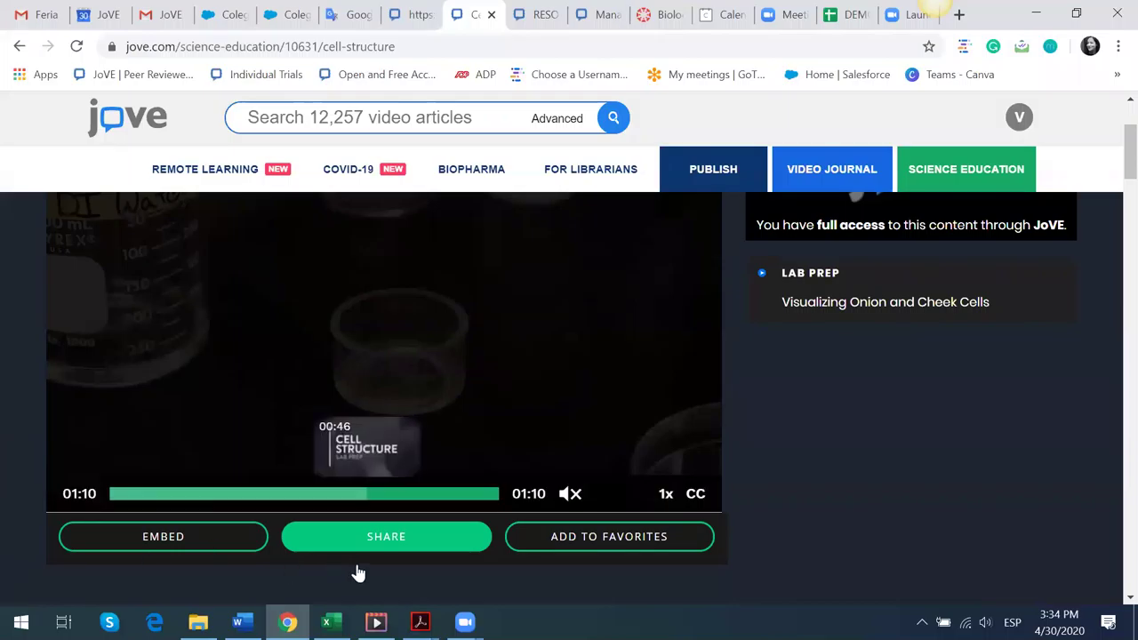
left_click(377, 494)
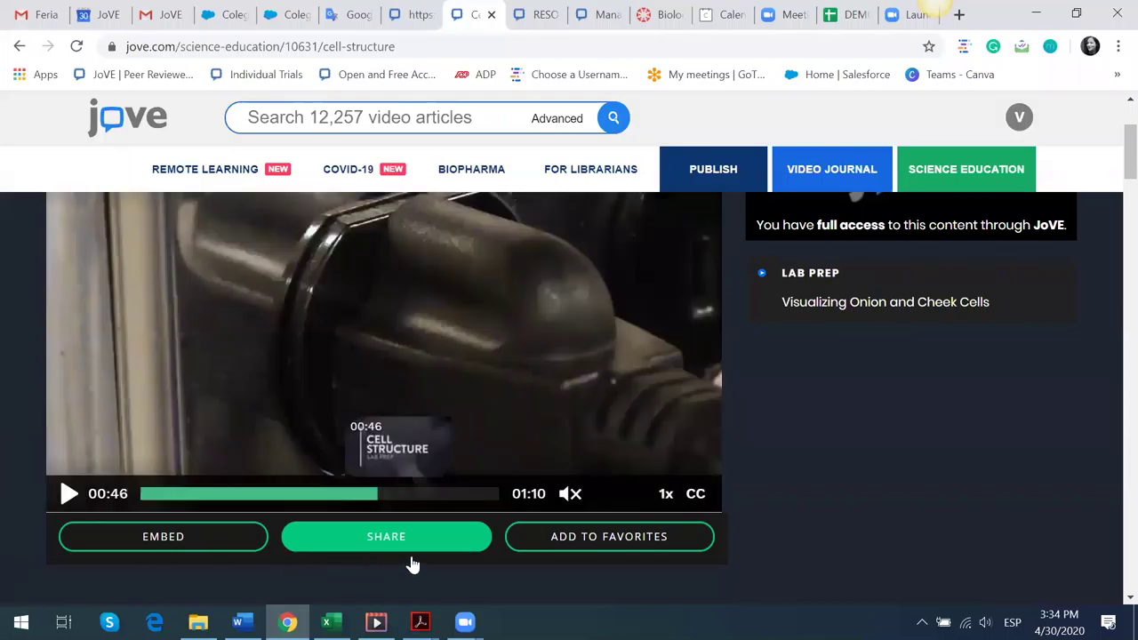
scroll(413, 565, "up", 1)
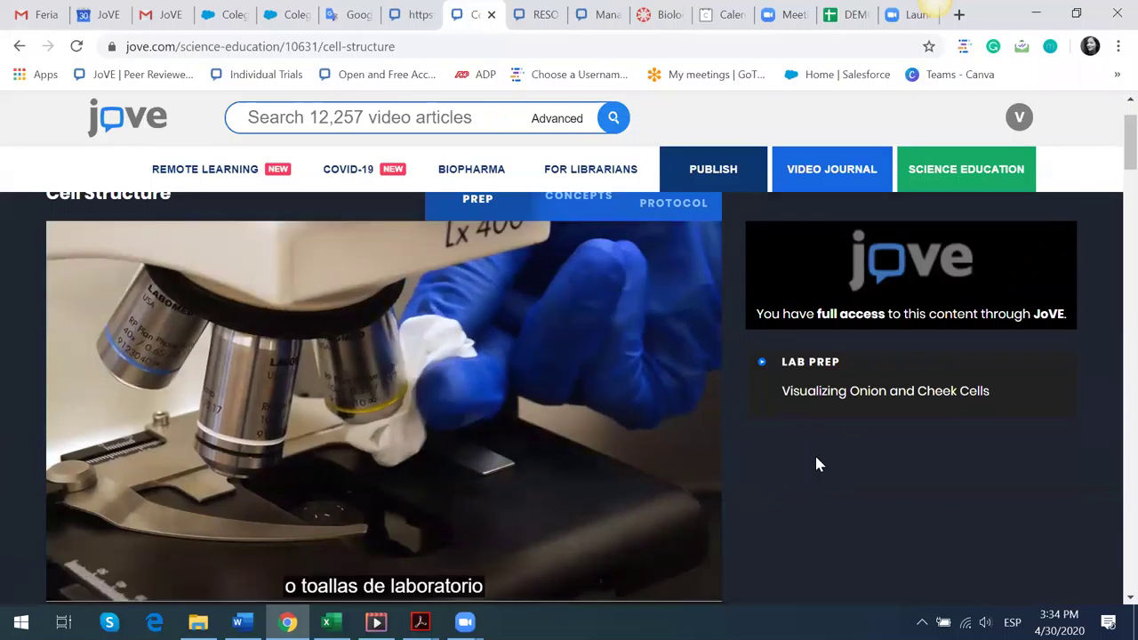
scroll(816, 464, "down", 1)
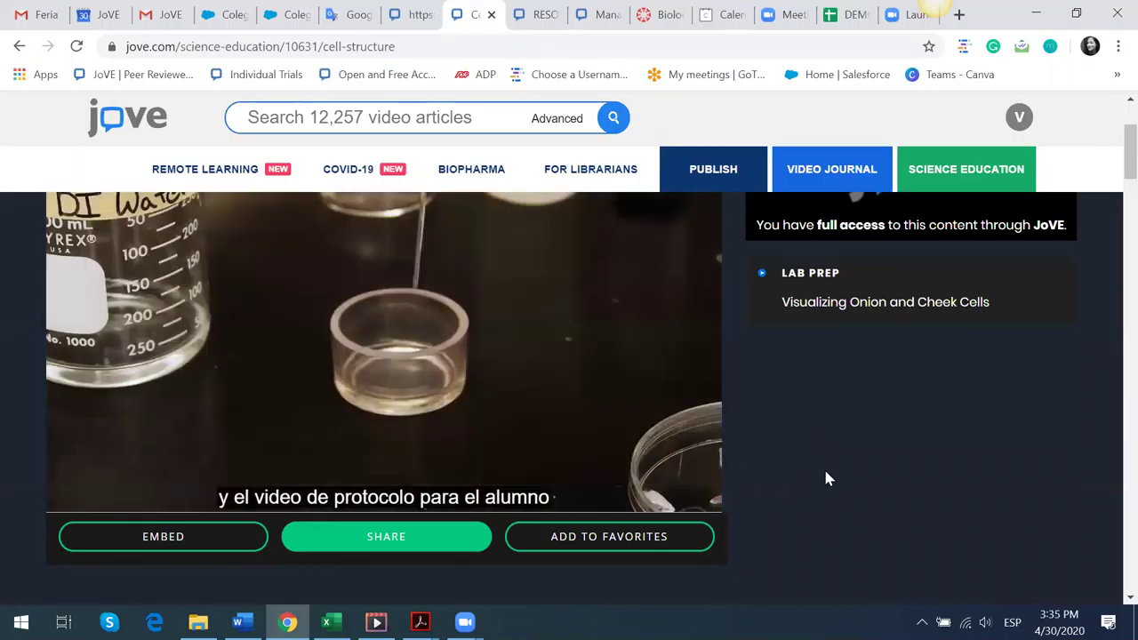
scroll(736, 313, "up", 1)
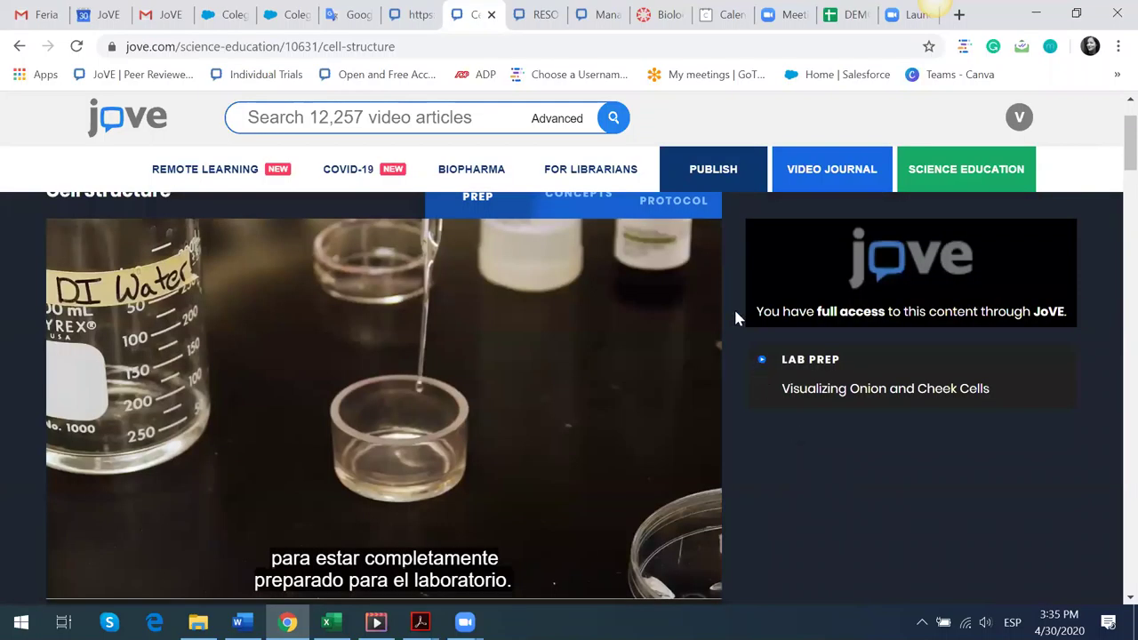
- Open the Student Protocol section of the Cell Structure lab and set its video's subtitles to Español
scroll(676, 294, "up", 1)
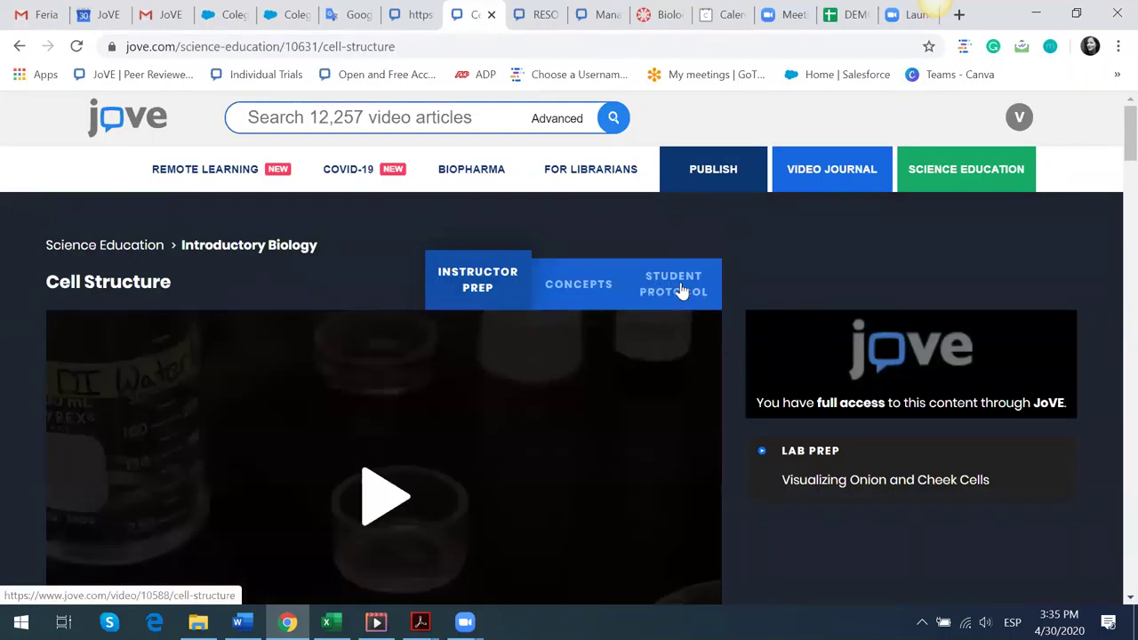
left_click(680, 292)
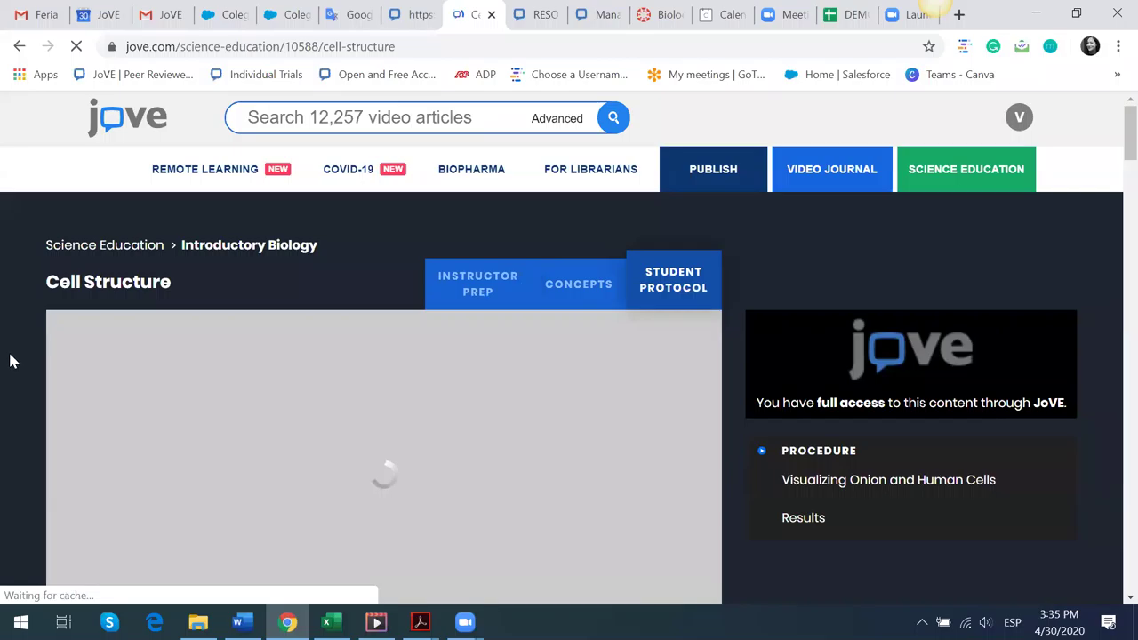
scroll(11, 360, "down", 1)
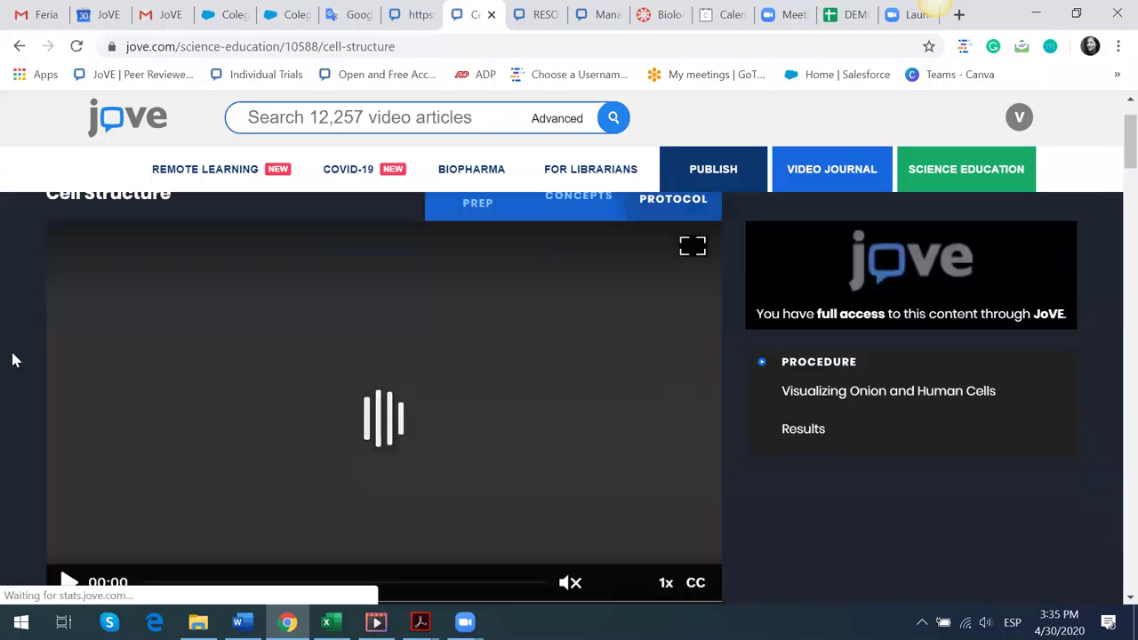
left_click(697, 584)
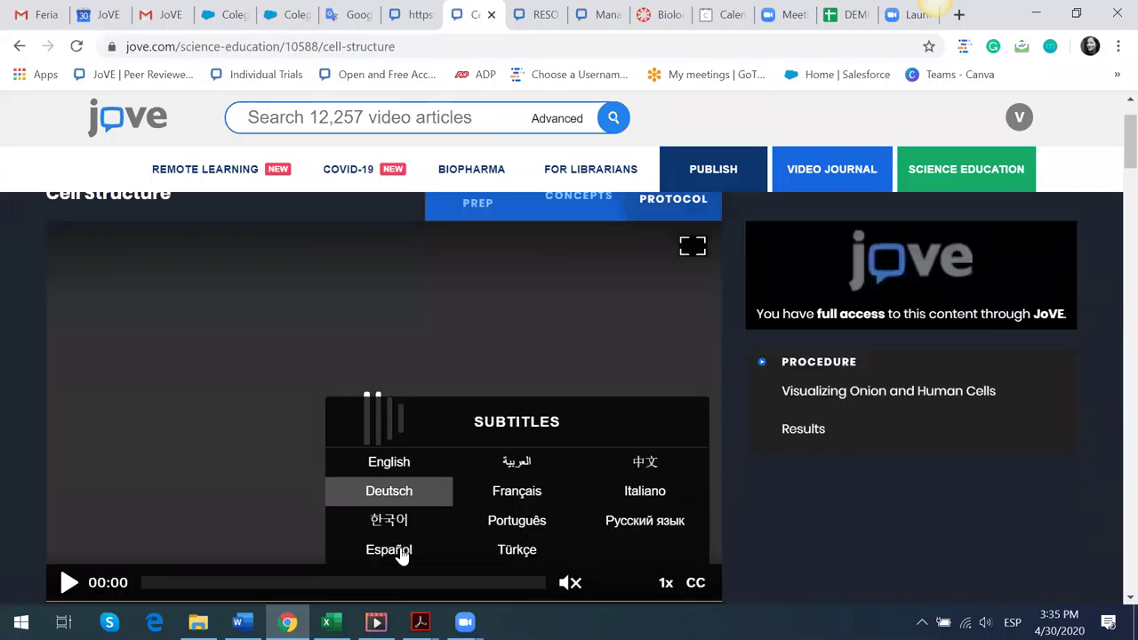
scroll(768, 451, "down", 1)
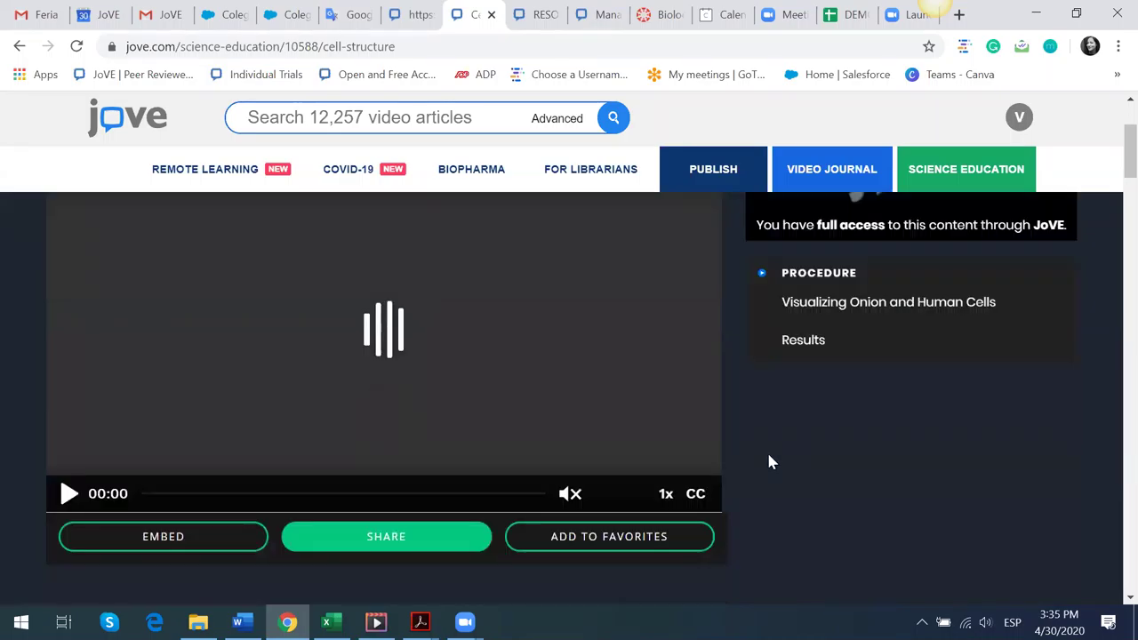
scroll(498, 476, "down", 2)
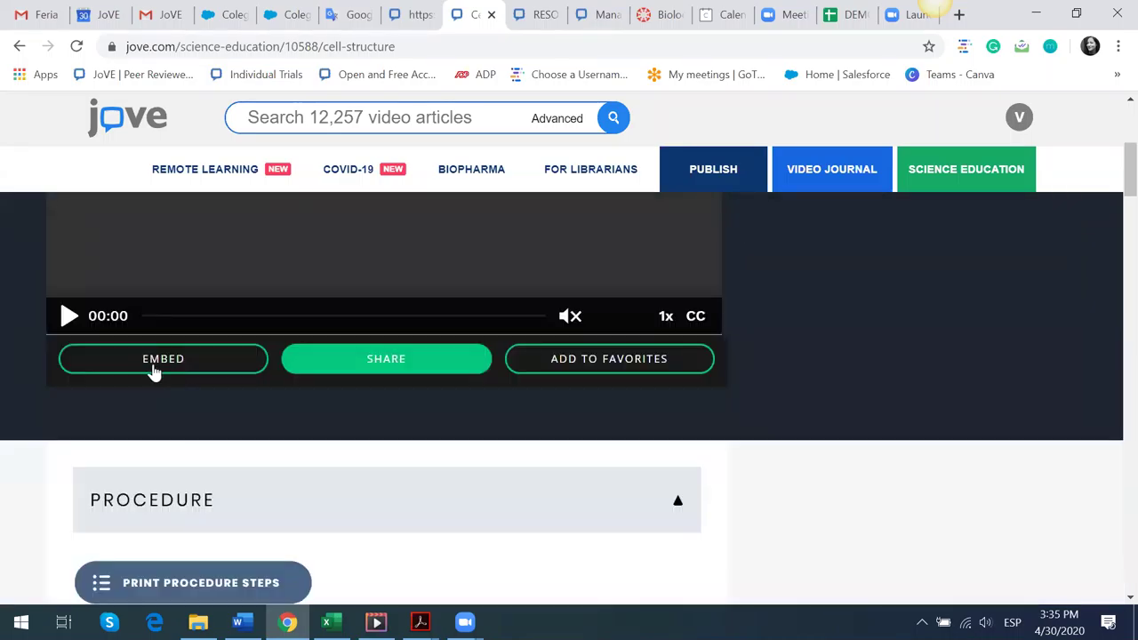
scroll(347, 489, "up", 5)
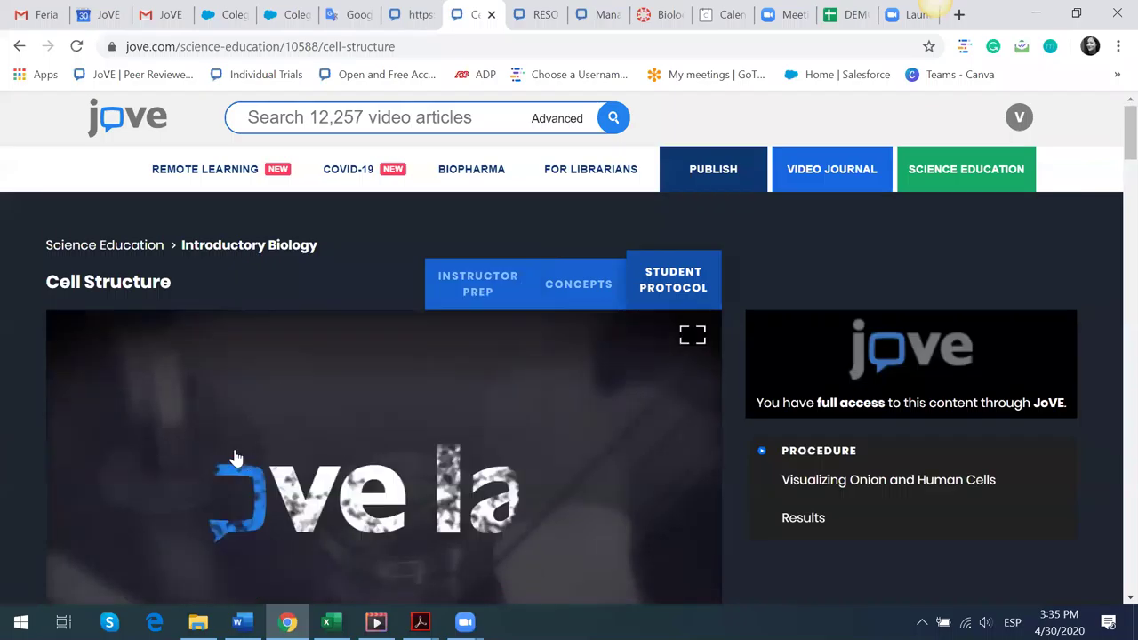
- Watch the opening of the Student Protocol video with its Spanish subtitles
scroll(169, 458, "down", 3)
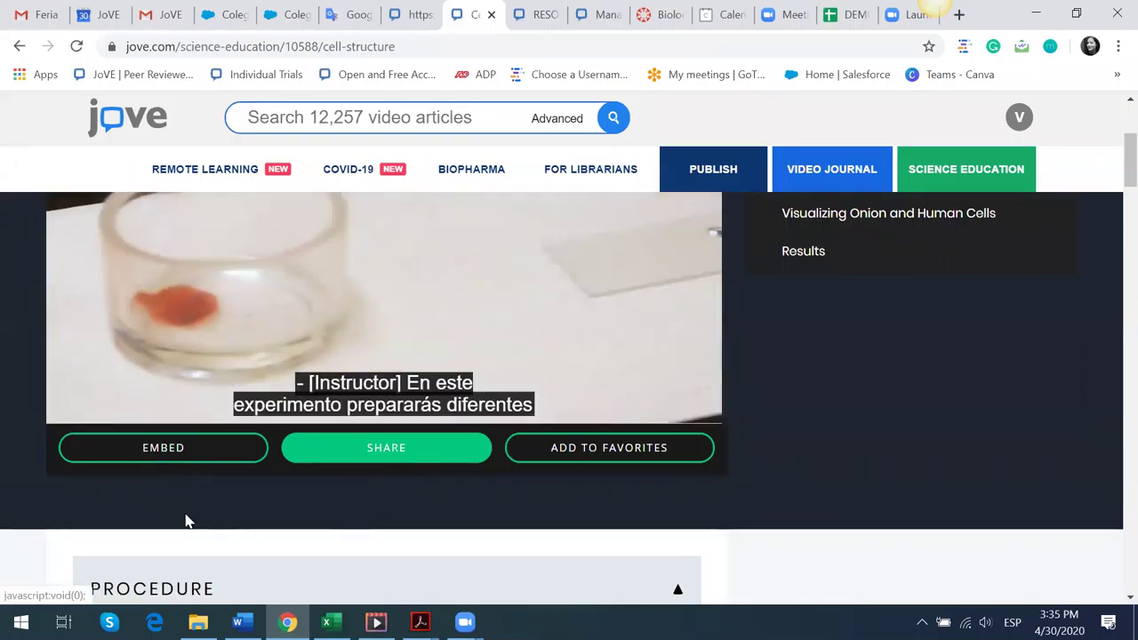
scroll(178, 520, "up", 3)
scroll(89, 474, "down", 1)
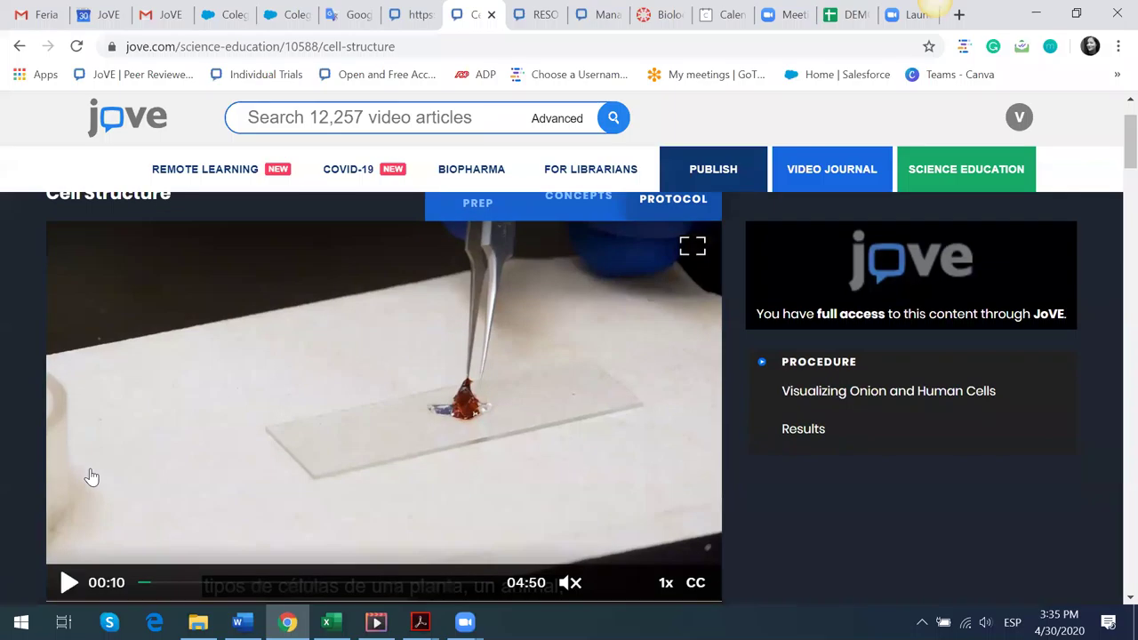
scroll(40, 356, "down", 1)
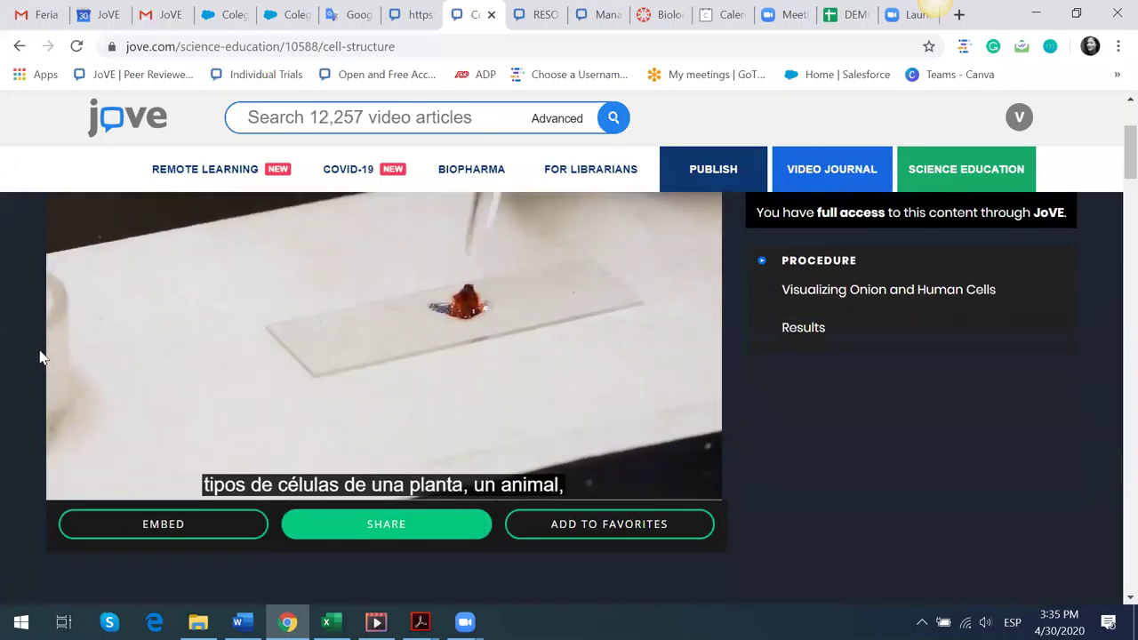
scroll(38, 353, "down", 1)
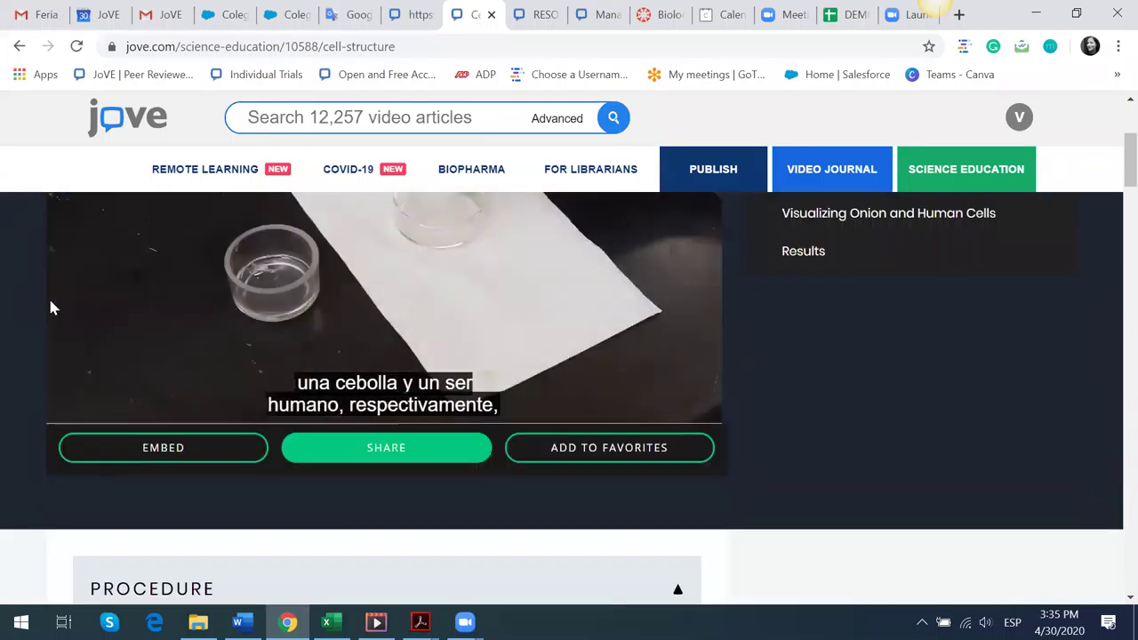
scroll(49, 298, "up", 1)
- Read through the written Procedure for visualizing onion and human cells, down to the Results section
scroll(29, 262, "down", 5)
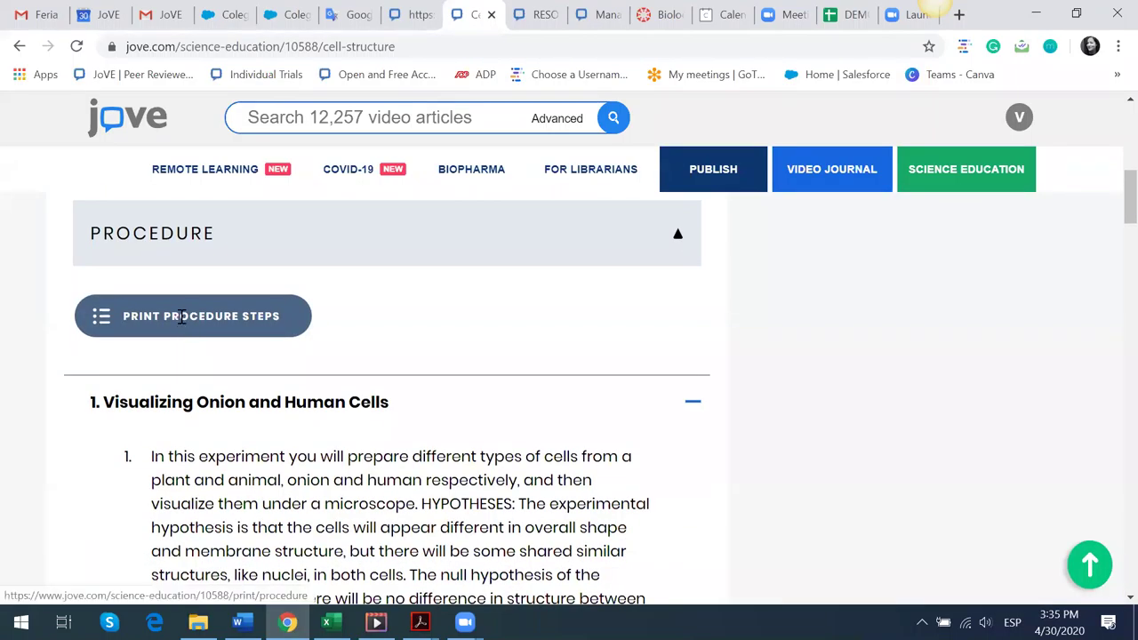
scroll(180, 317, "down", 6)
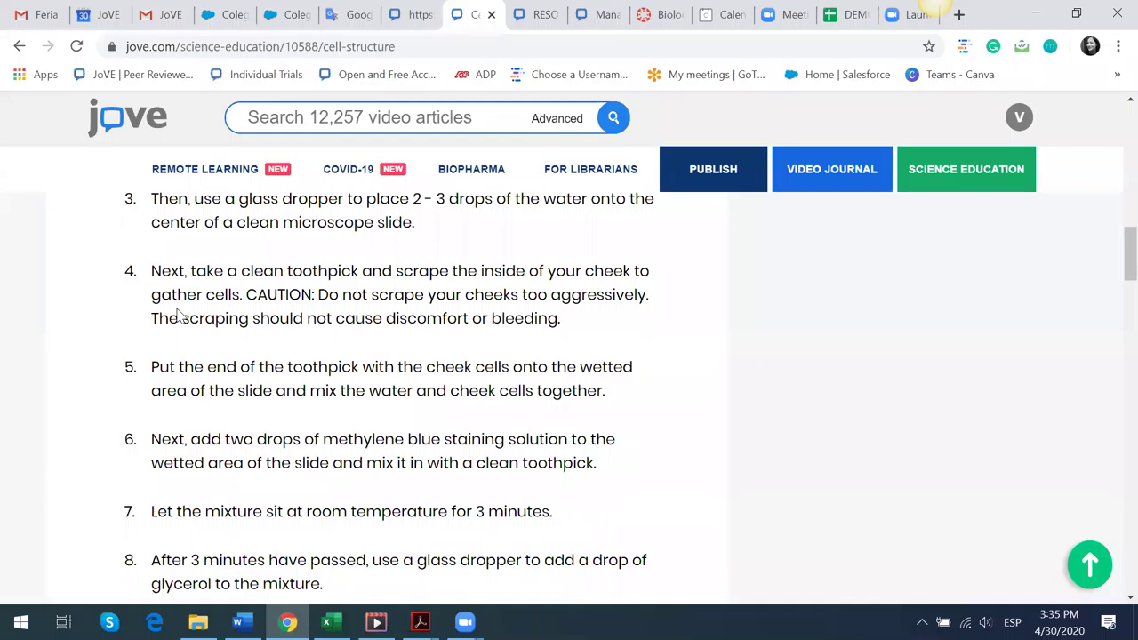
scroll(176, 308, "down", 15)
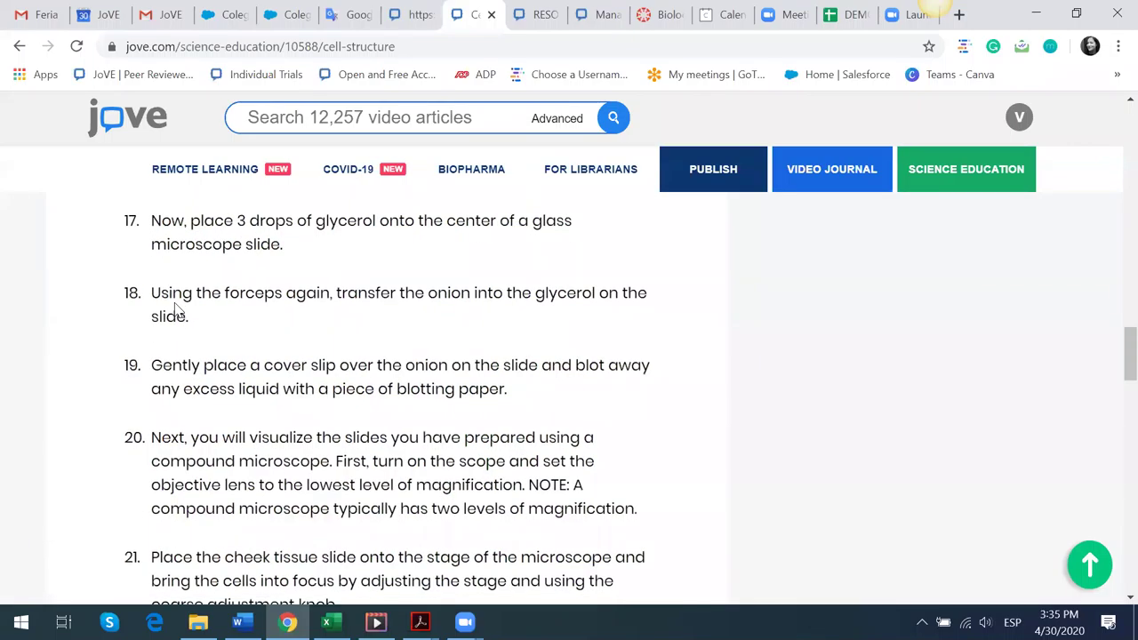
scroll(172, 303, "down", 12)
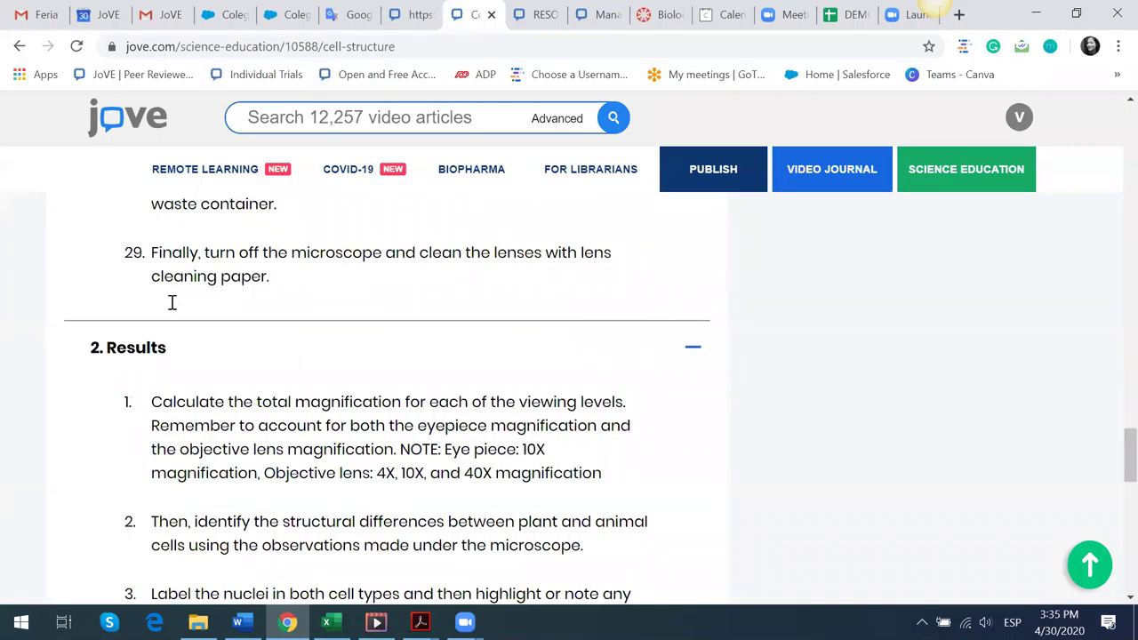
- Return to the Cell Structure lab's Instructor Prep page and open the Introductory Biology lab library from it
scroll(217, 383, "up", 1)
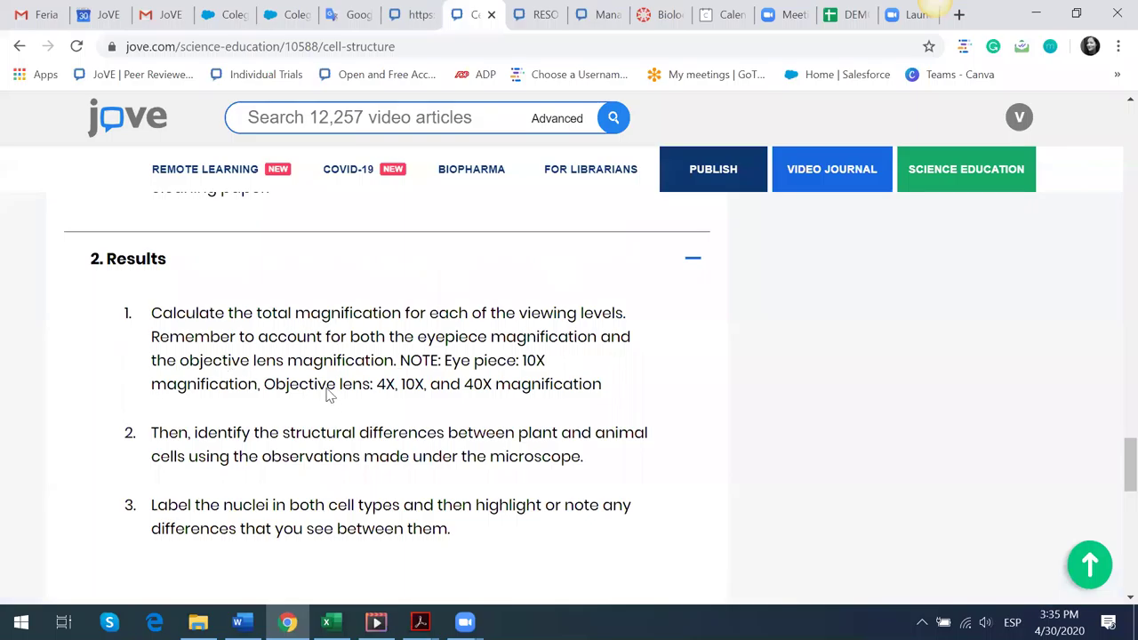
scroll(327, 395, "up", 3)
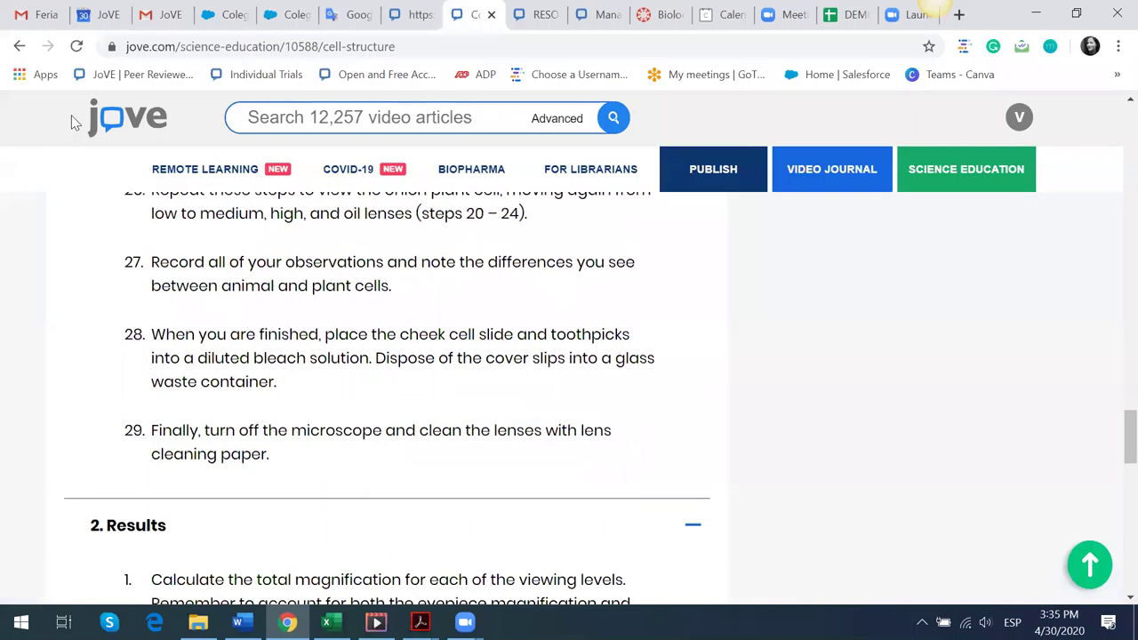
left_click(17, 47)
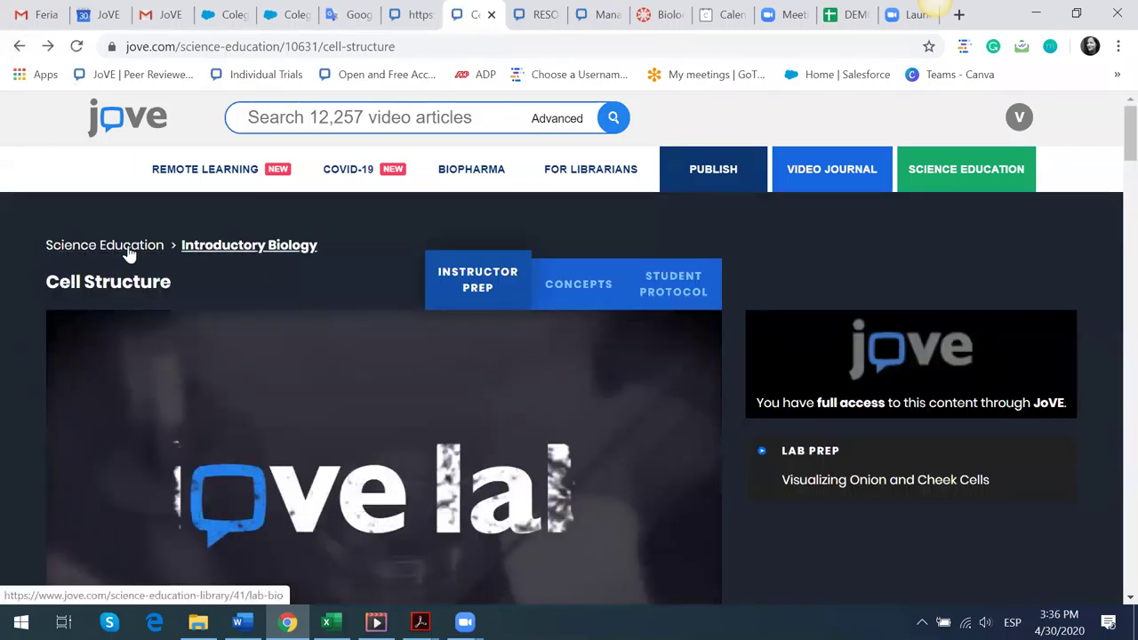
left_click(200, 249)
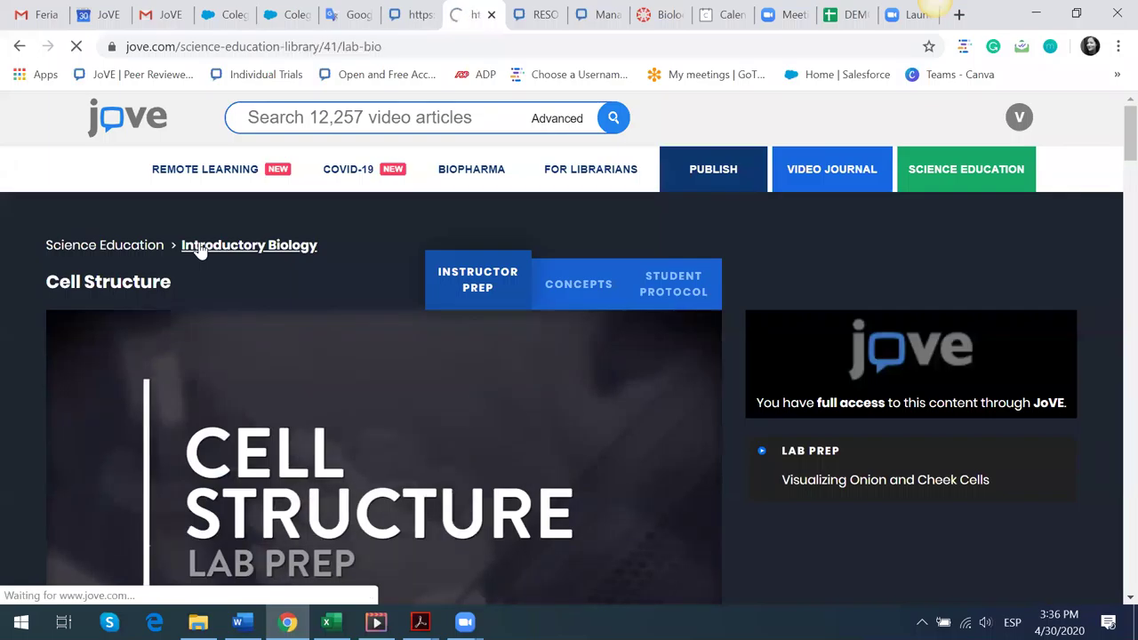
- Open the Scientific Method lab from the Introductory Biology collection and go to its Concepts section
scroll(313, 276, "down", 3)
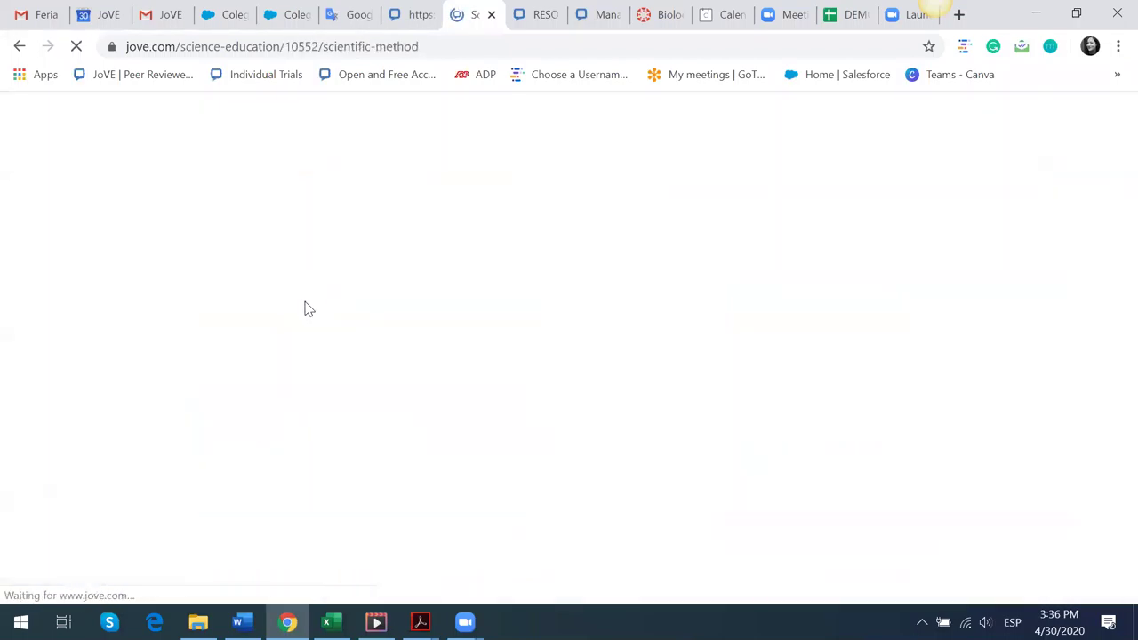
scroll(274, 302, "down", 3)
scroll(622, 278, "up", 4)
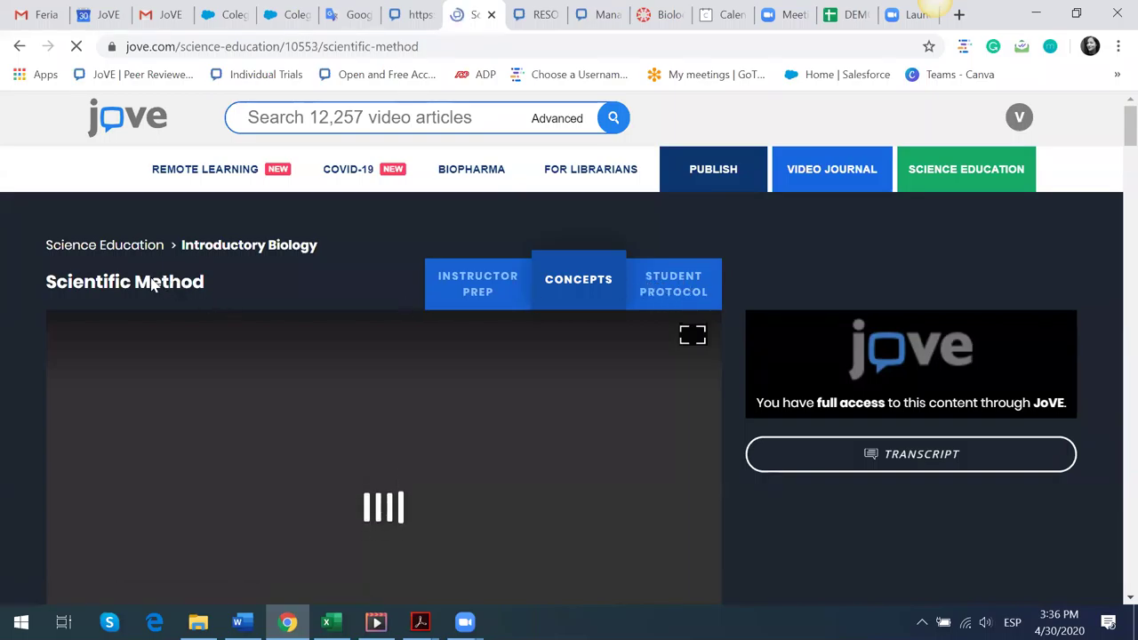
- Download Table A from the Observation and Background Research procedure and open the spreadsheet in Excel
scroll(25, 365, "down", 5)
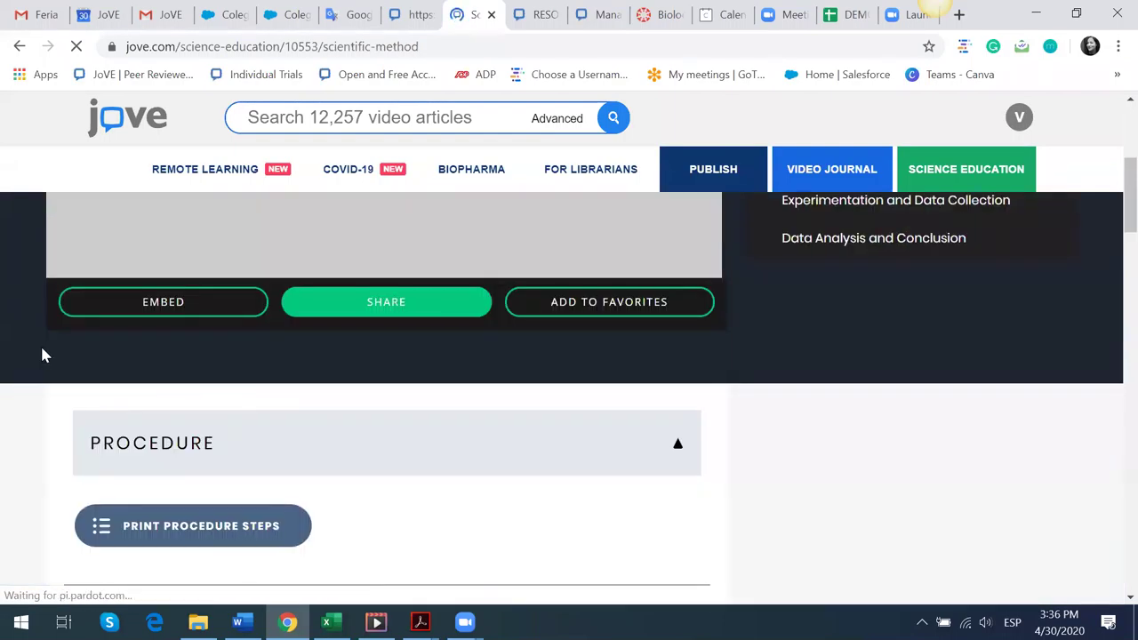
scroll(41, 353, "down", 1)
scroll(76, 350, "down", 5)
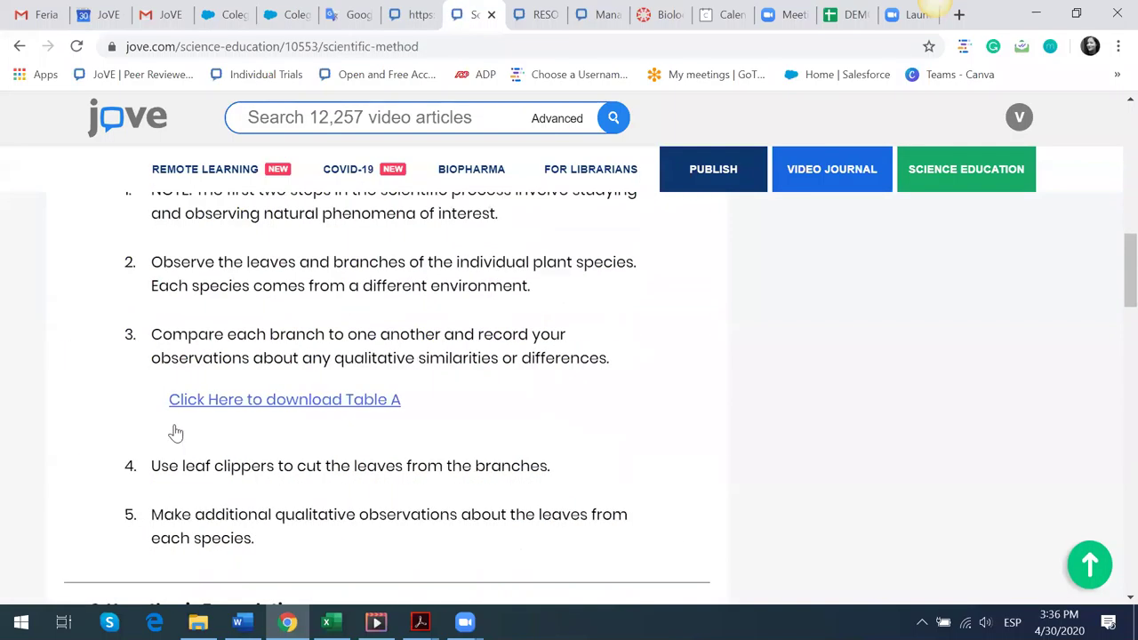
scroll(238, 400, "up", 3)
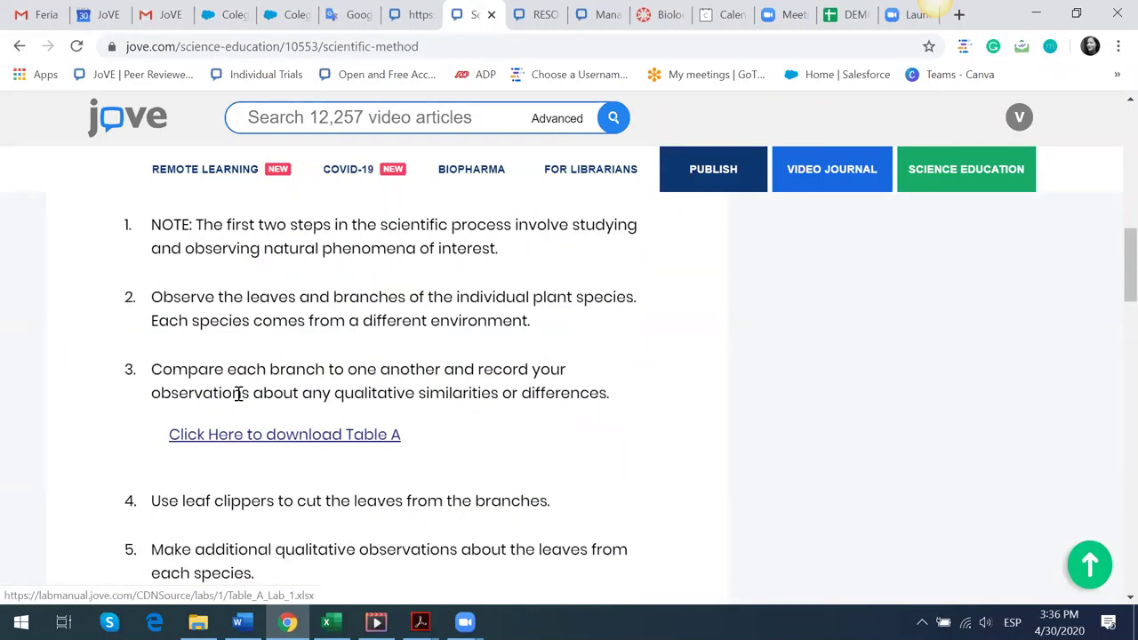
scroll(261, 432, "down", 2)
scroll(289, 404, "down", 1)
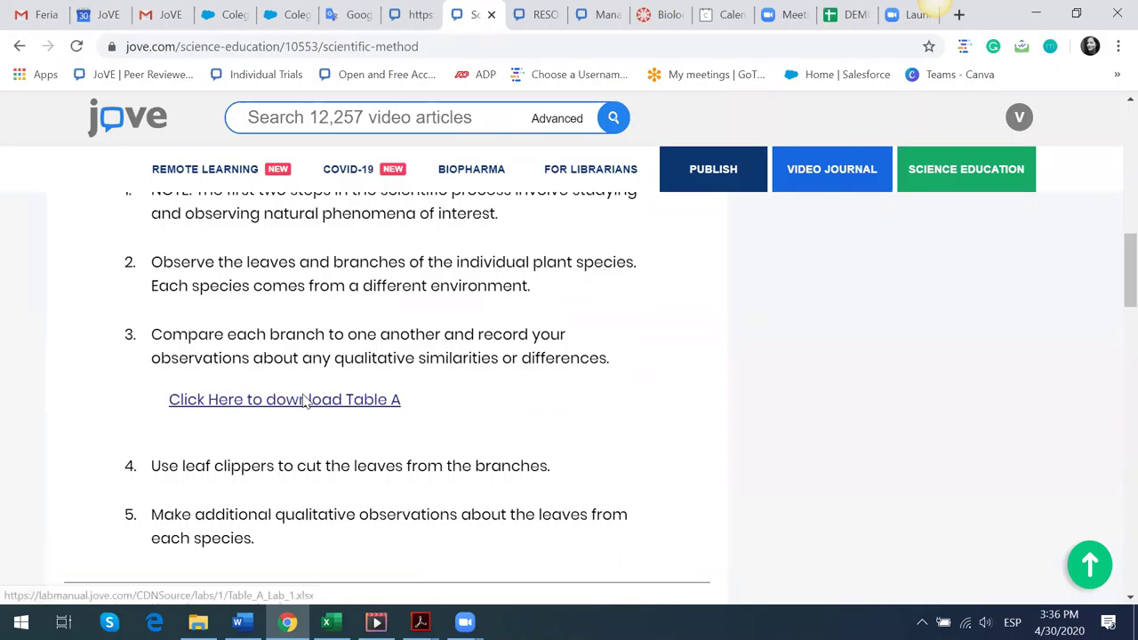
left_click(307, 400)
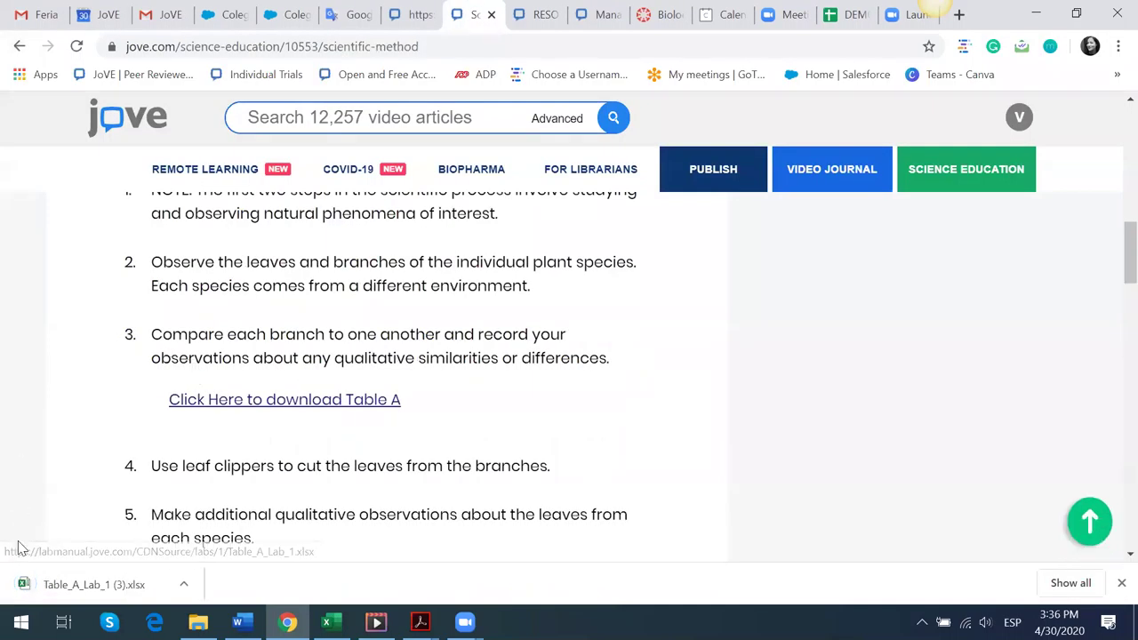
left_click(80, 589)
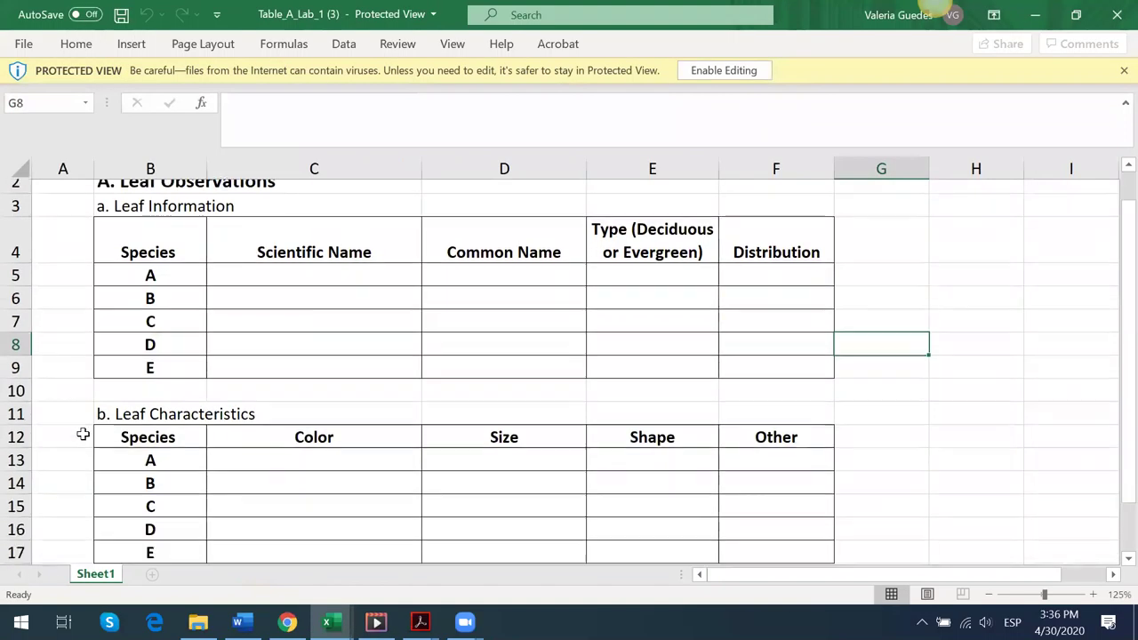
- Examine the Leaf Information and Leaf Characteristics tables in the downloaded workbook
scroll(88, 421, "up", 1)
scroll(267, 302, "down", 1)
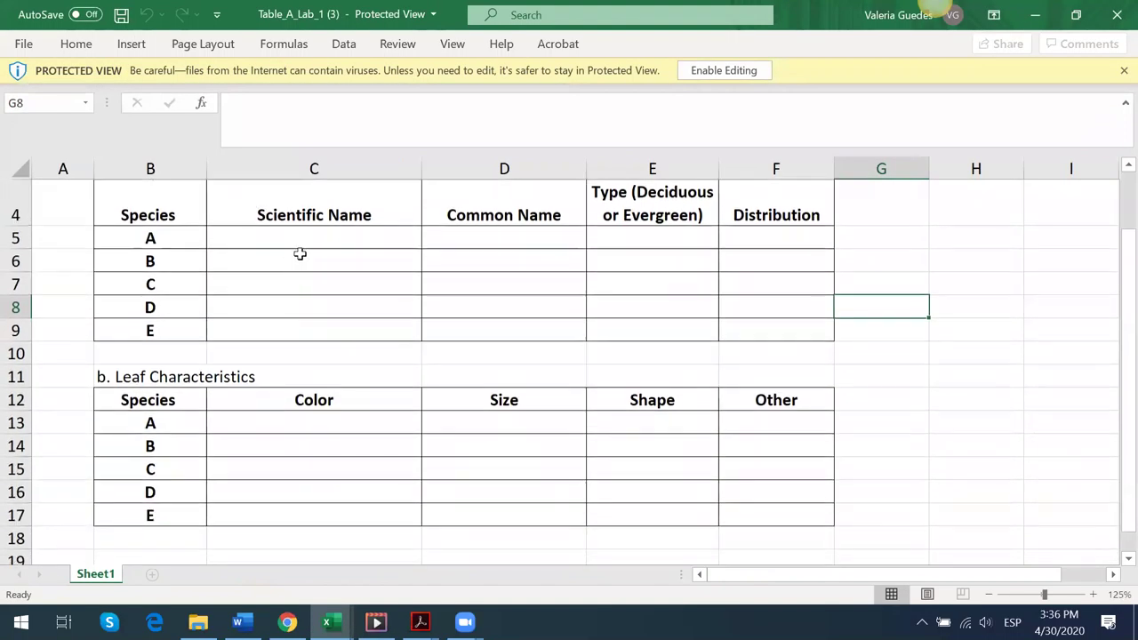
left_click(464, 247)
left_click(650, 237)
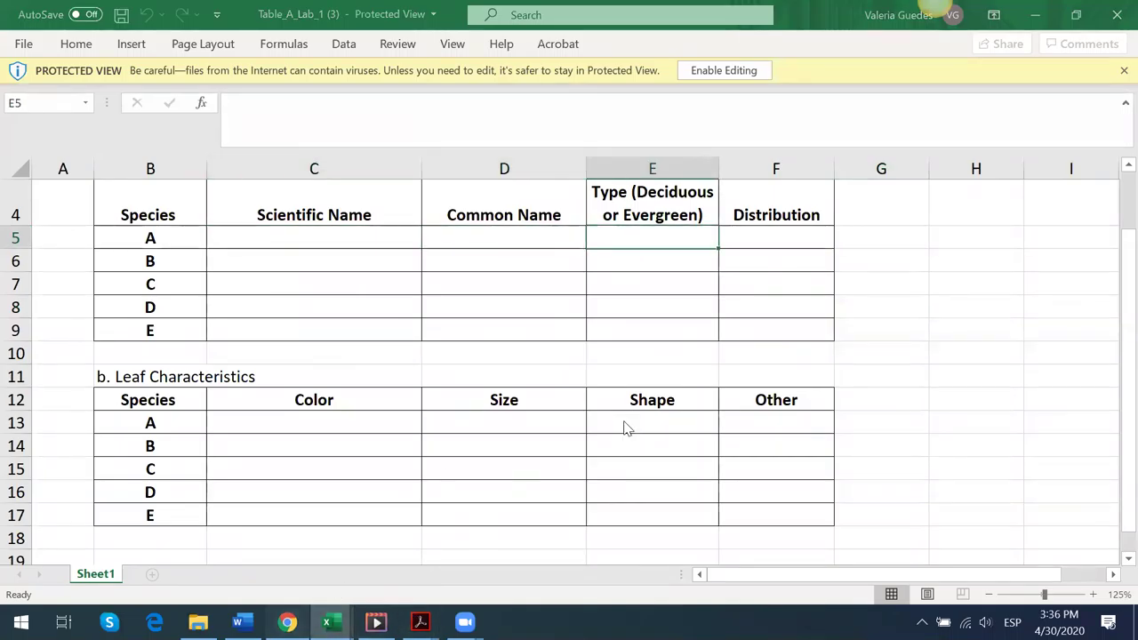
- Switch back to the Scientific Method page in Chrome and open the JoVE Video Journal page
key("alt+Tab")
scroll(624, 424, "up", 1)
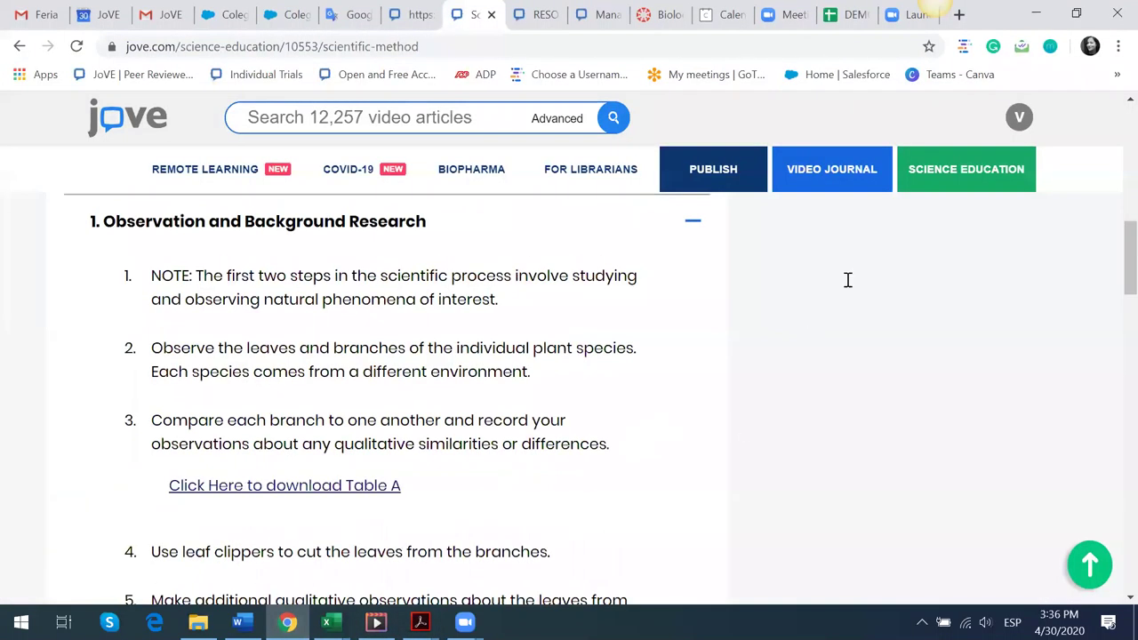
scroll(848, 280, "up", 10)
mouse_move(935, 181)
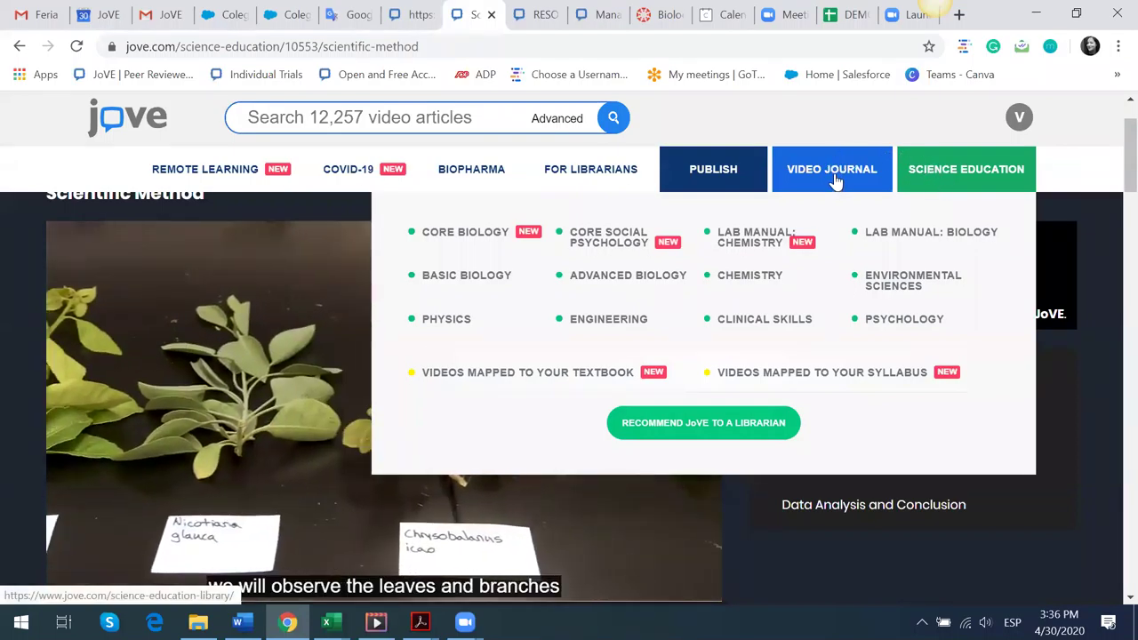
left_click(827, 178)
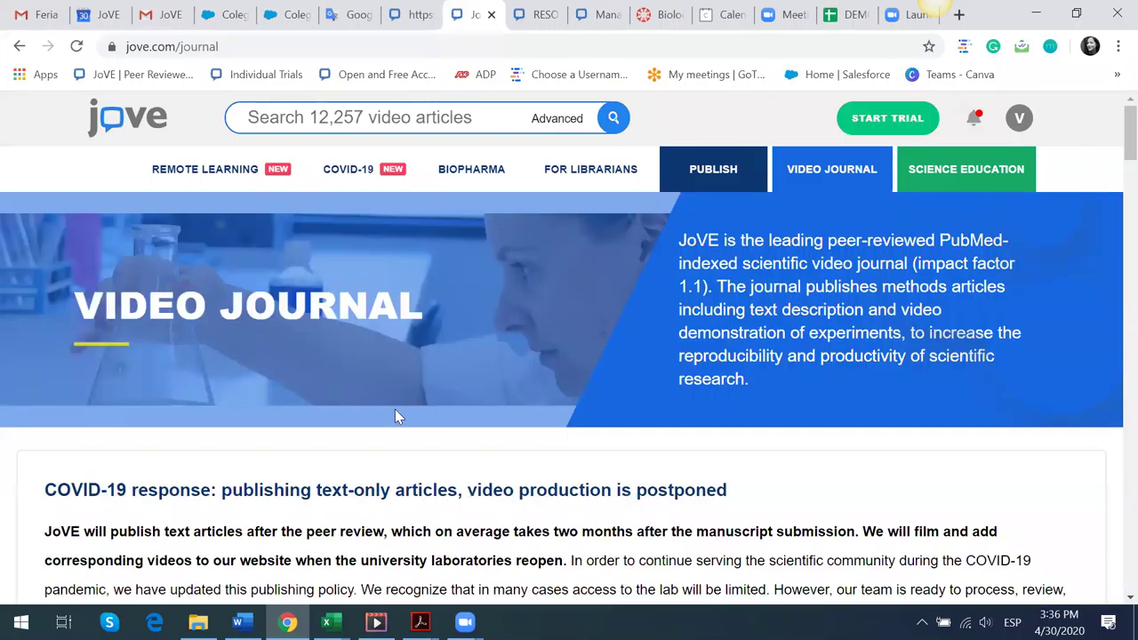
- Look through the Video Journal's subject sections and compare them with the Science Education categories
scroll(356, 399, "down", 3)
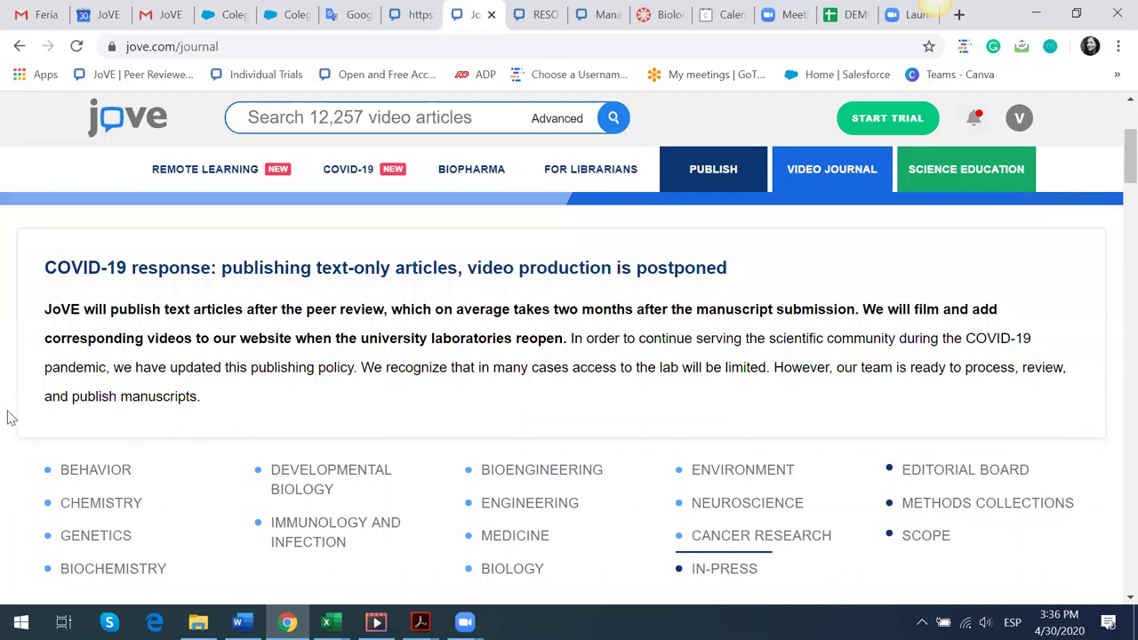
scroll(11, 418, "down", 1)
left_click_drag(591, 517, 530, 475)
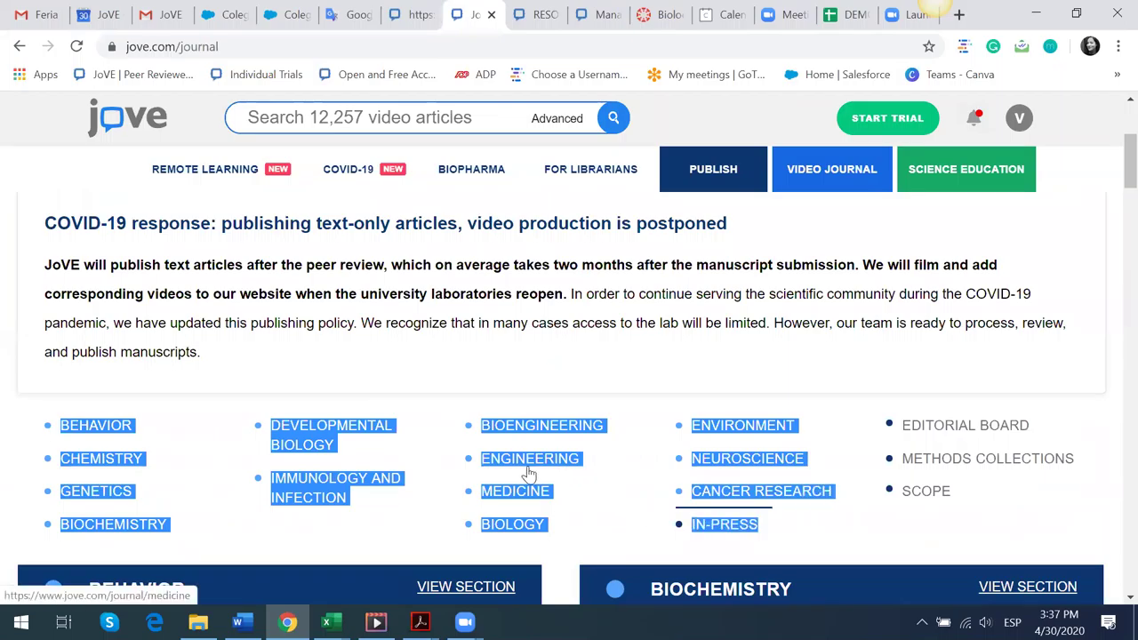
mouse_move(950, 192)
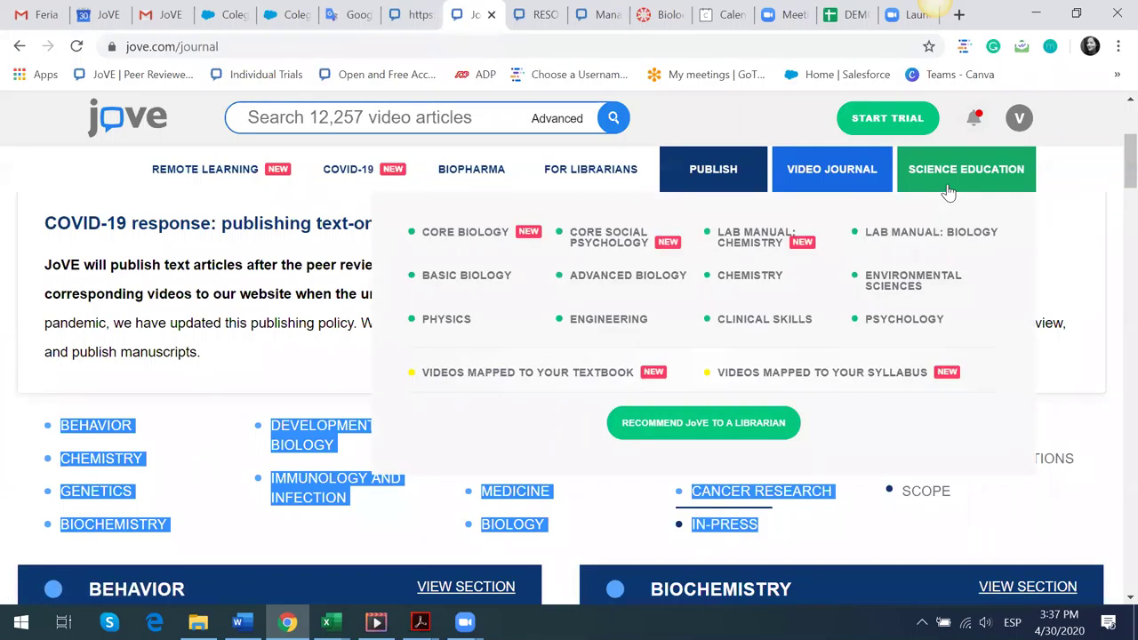
mouse_move(815, 184)
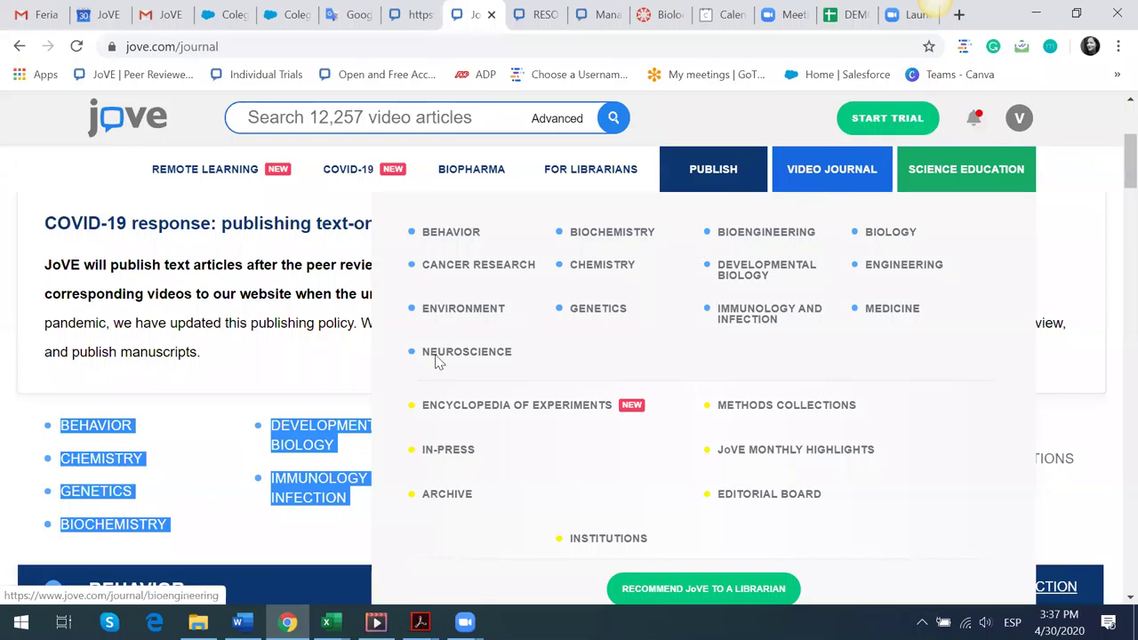
left_click(275, 374)
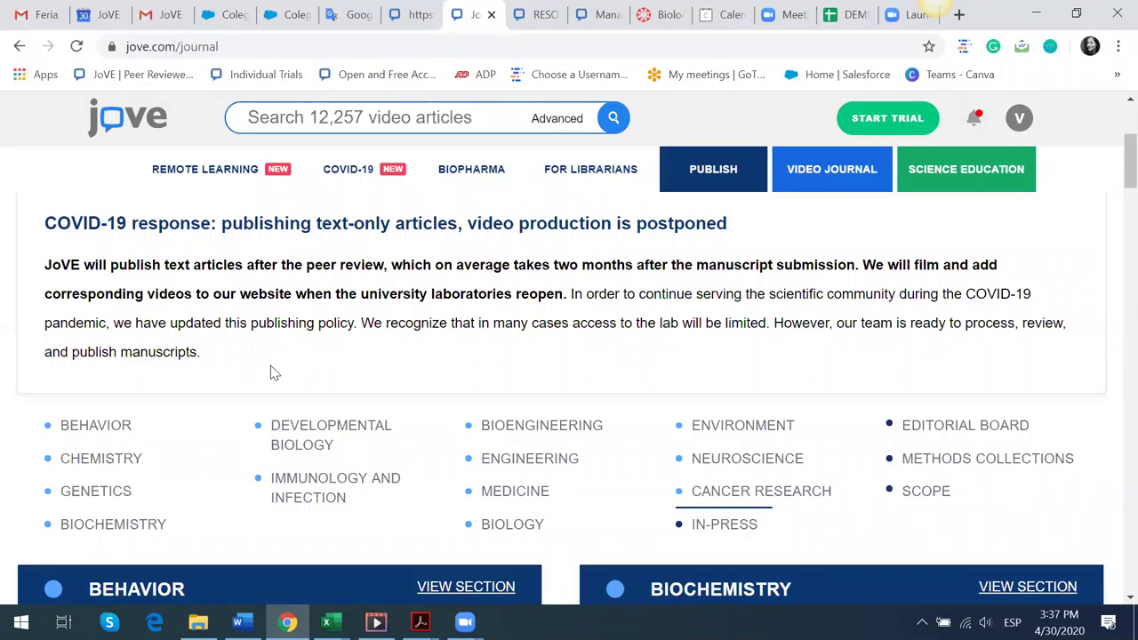
scroll(191, 383, "down", 1)
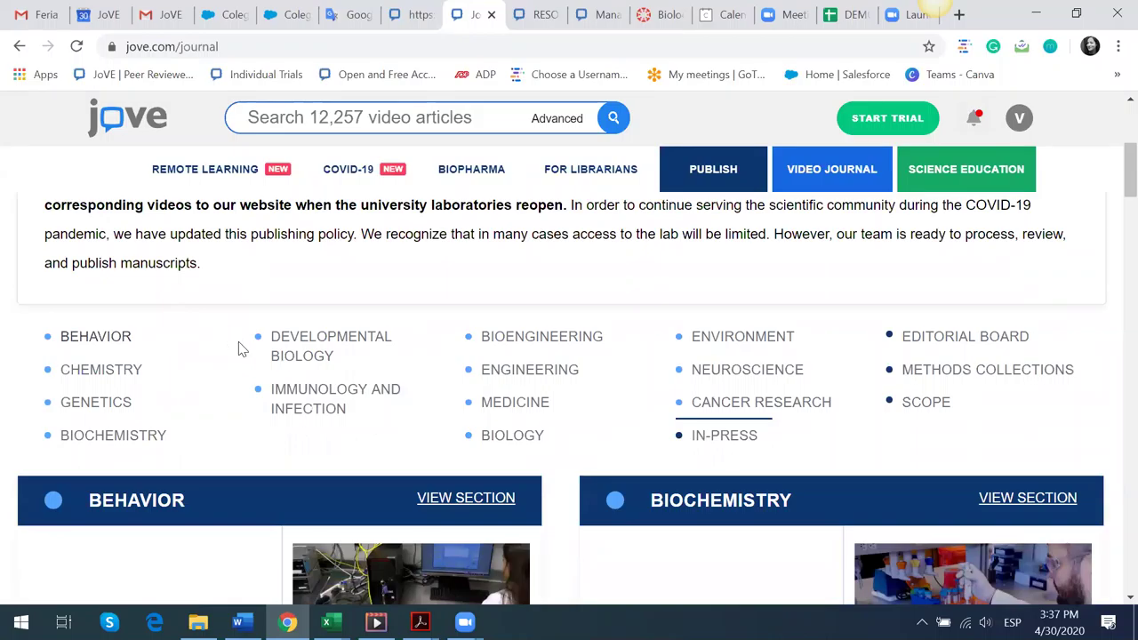
scroll(222, 351, "down", 1)
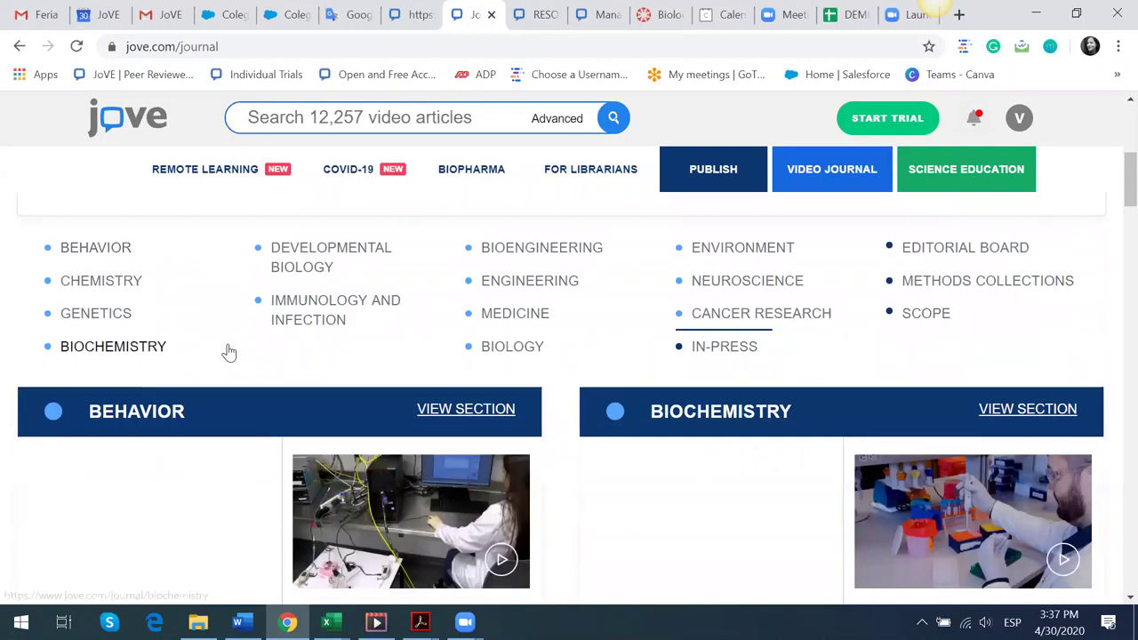
scroll(415, 405, "up", 3)
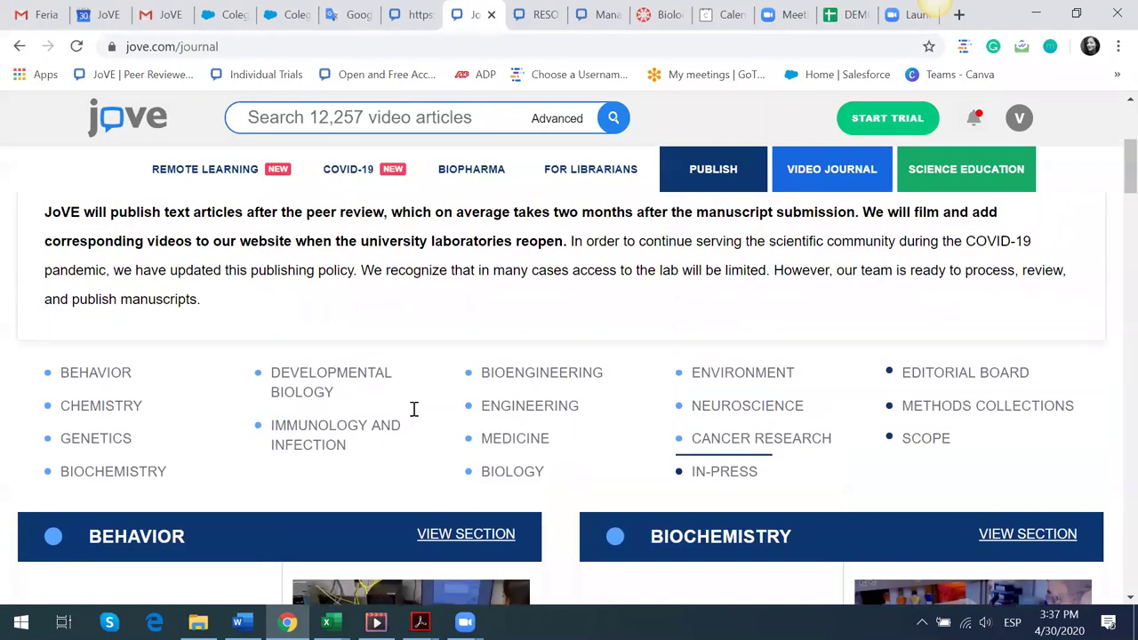
scroll(399, 403, "up", 2)
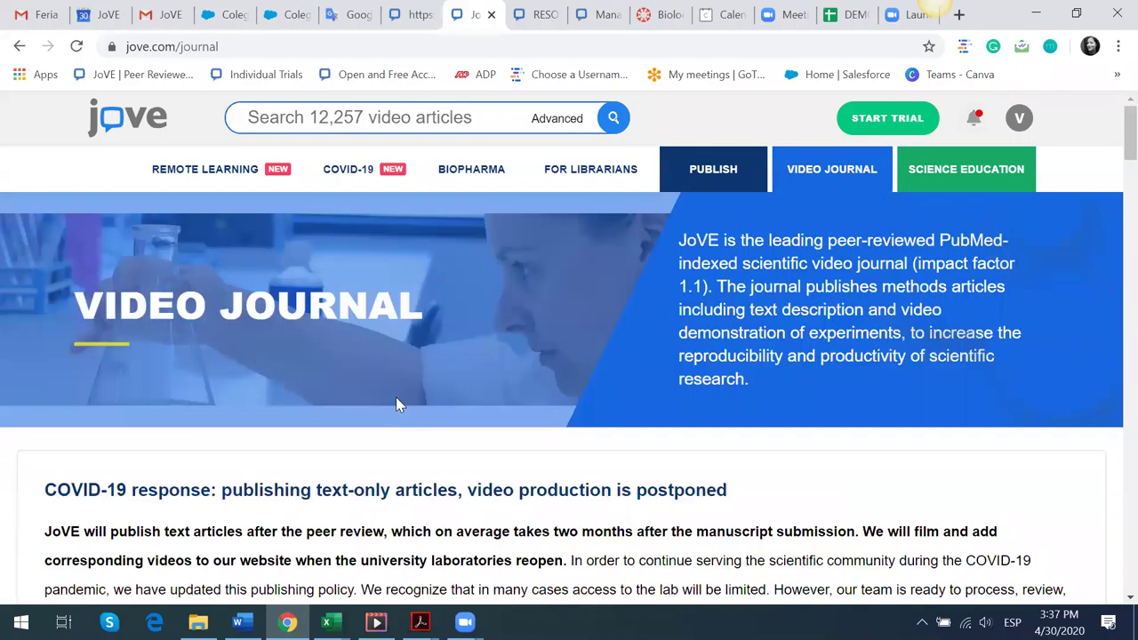
- Search the JoVE video articles for "cells"
left_click(249, 118)
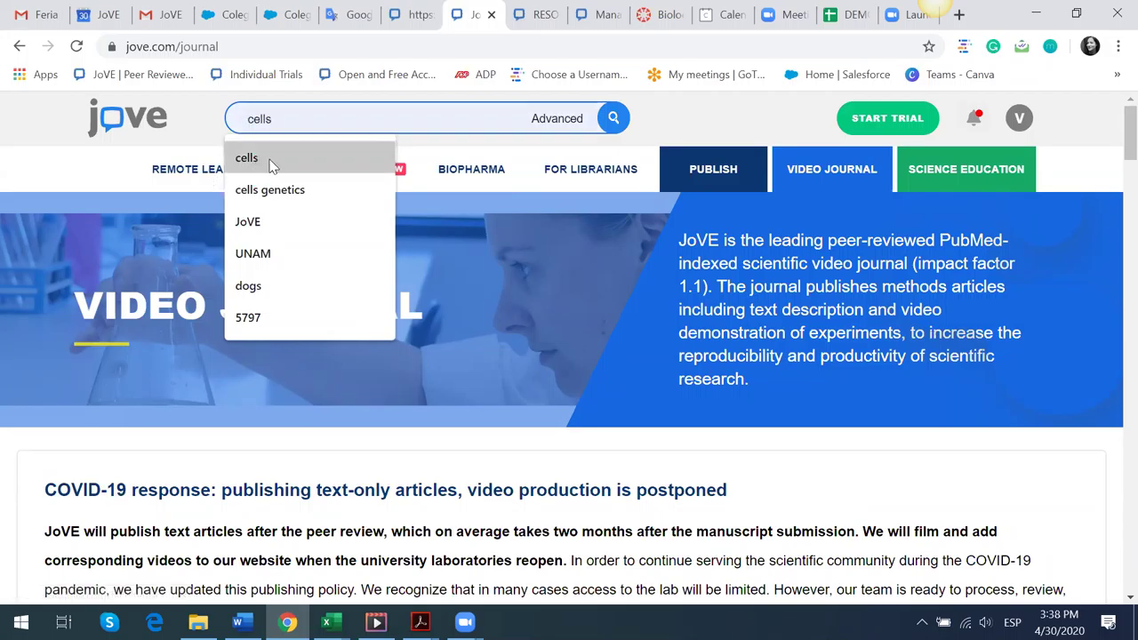
left_click(272, 166)
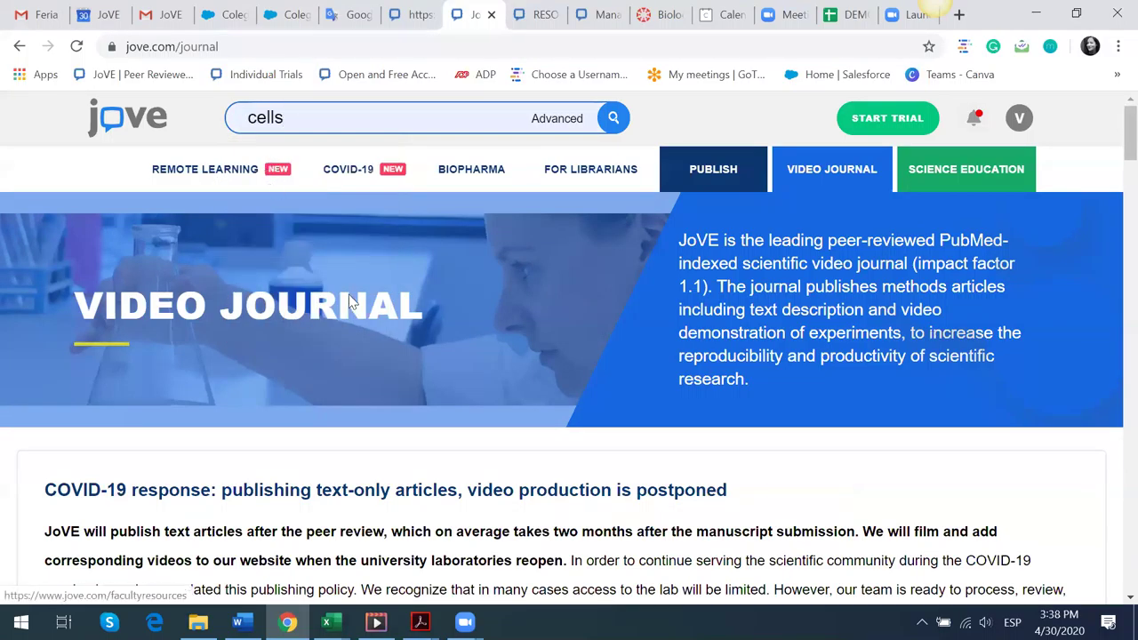
mouse_move(808, 178)
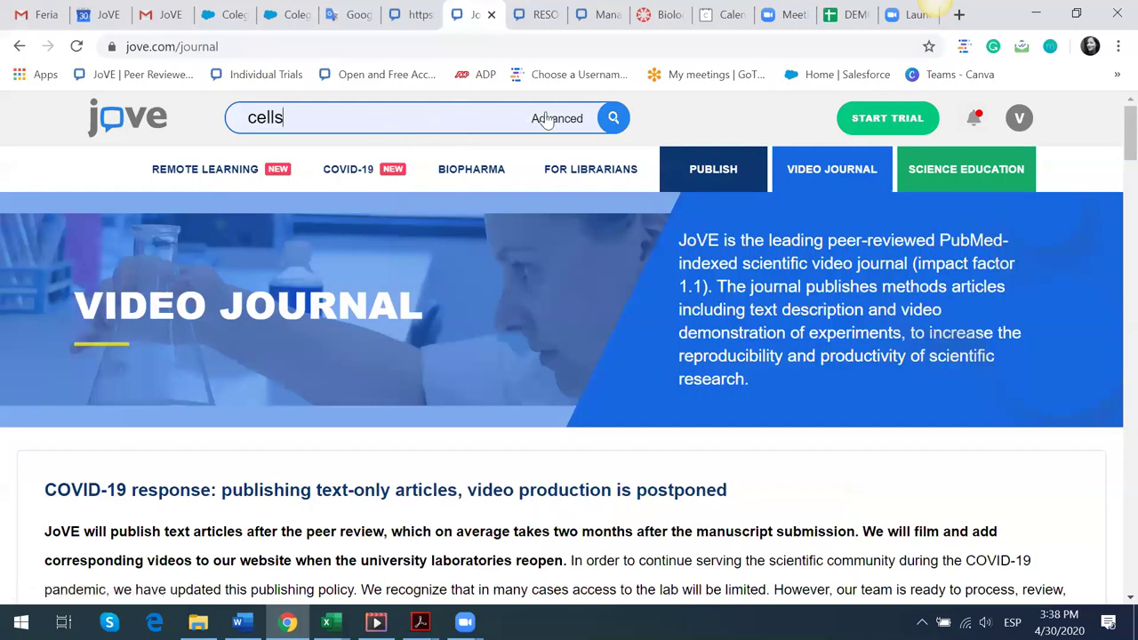
left_click(614, 123)
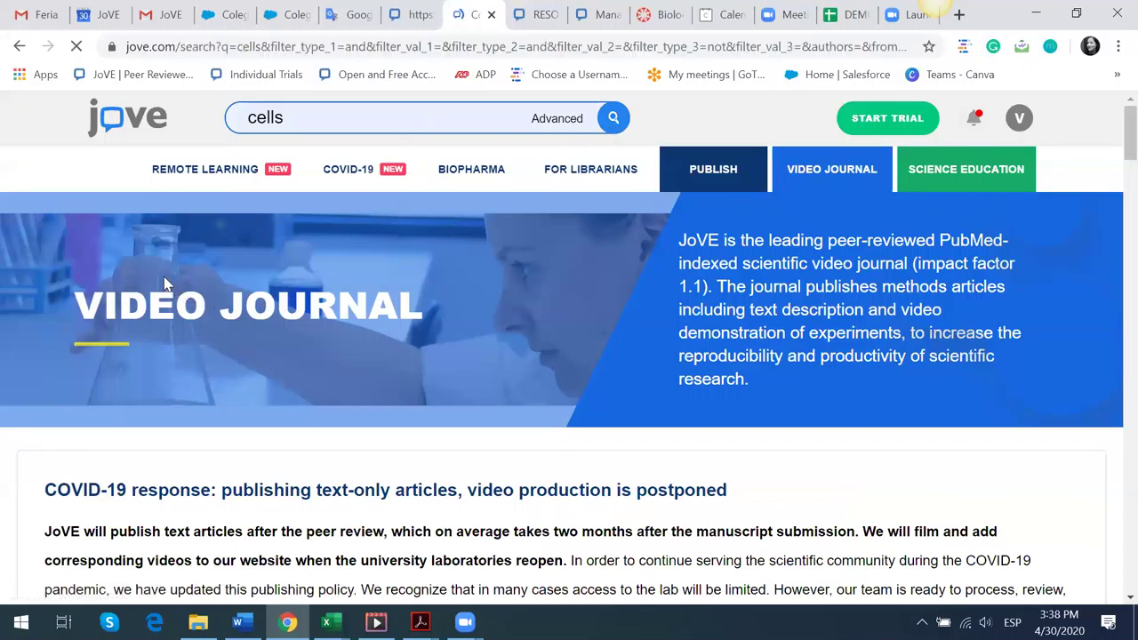
- Highlight the definition of Cells above the search results, clear the highlight and browse the listed videos
scroll(341, 293, "down", 1)
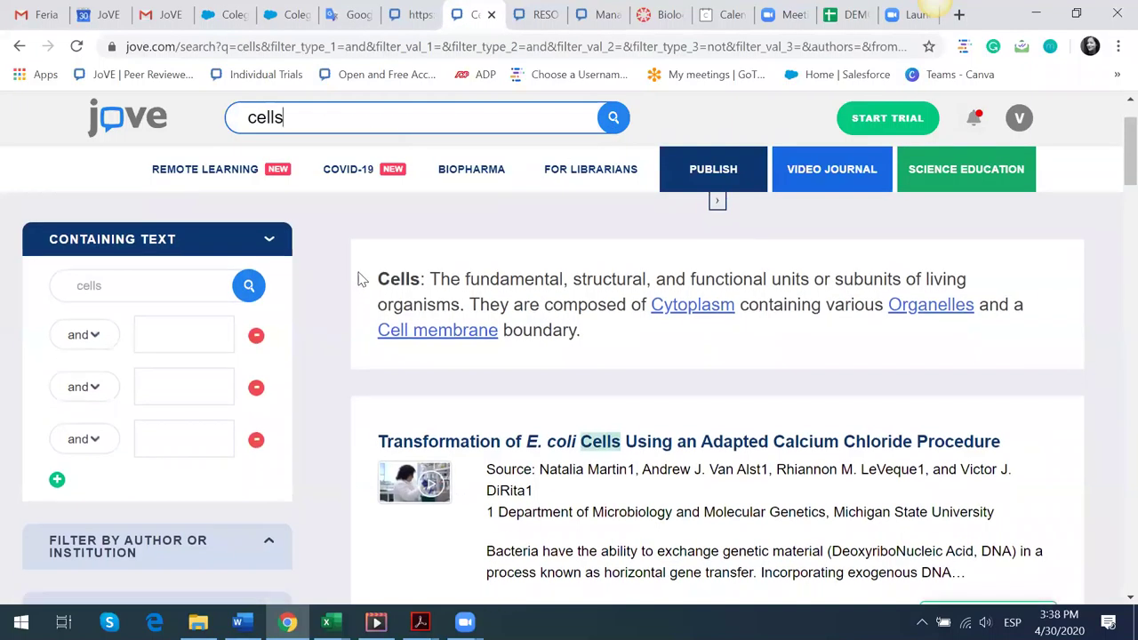
left_click_drag(370, 278, 612, 339)
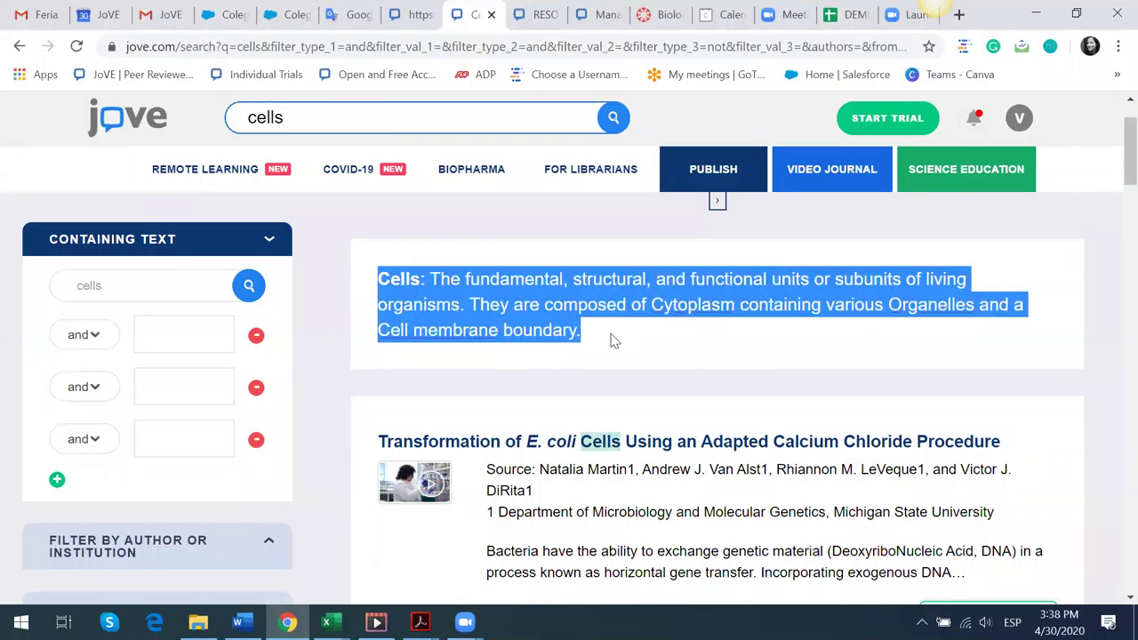
left_click(667, 376)
scroll(668, 360, "down", 1)
scroll(682, 330, "down", 1)
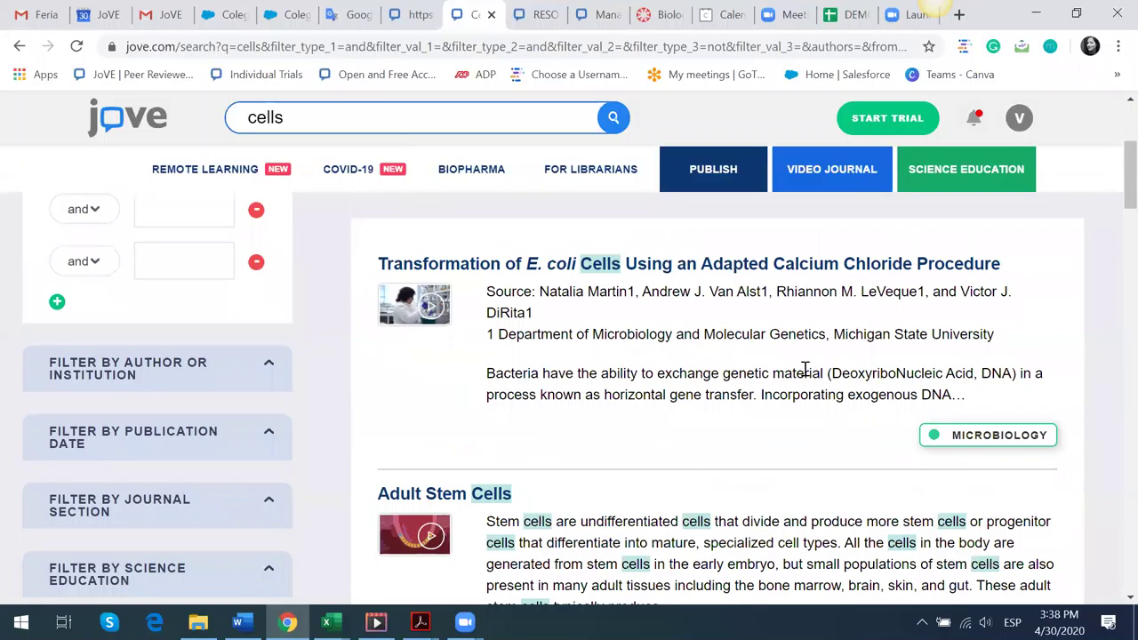
scroll(660, 338, "down", 2)
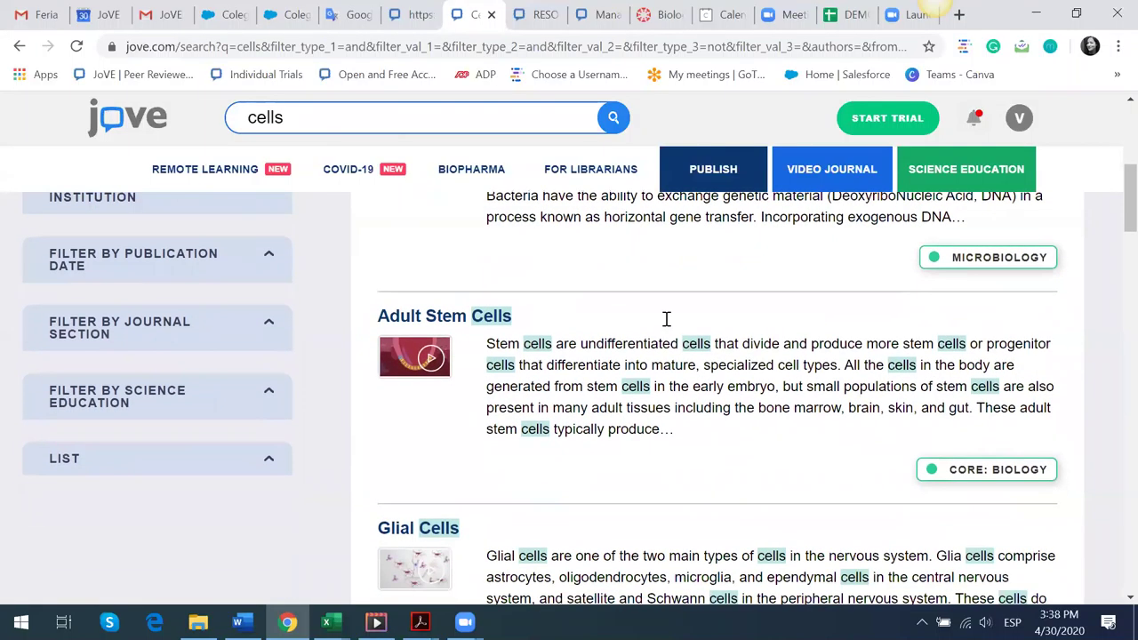
scroll(673, 318, "down", 6)
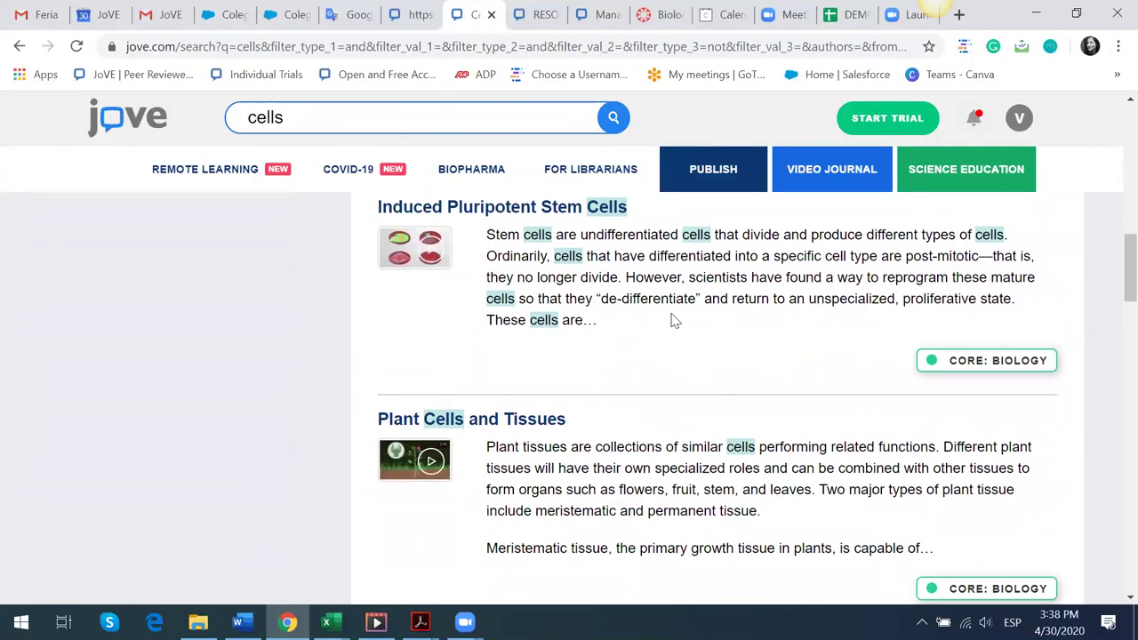
- Refine the cells search with "genetics" as an additional AND term and set the second condition's operator to NOT
scroll(673, 319, "up", 6)
scroll(673, 320, "up", 2)
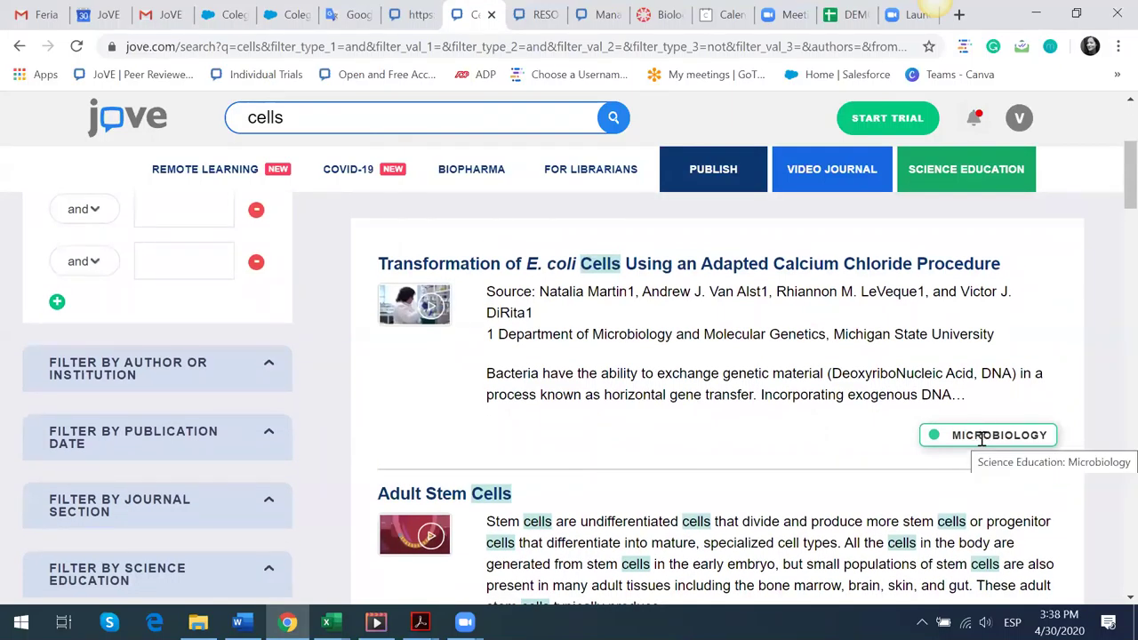
scroll(186, 333, "up", 2)
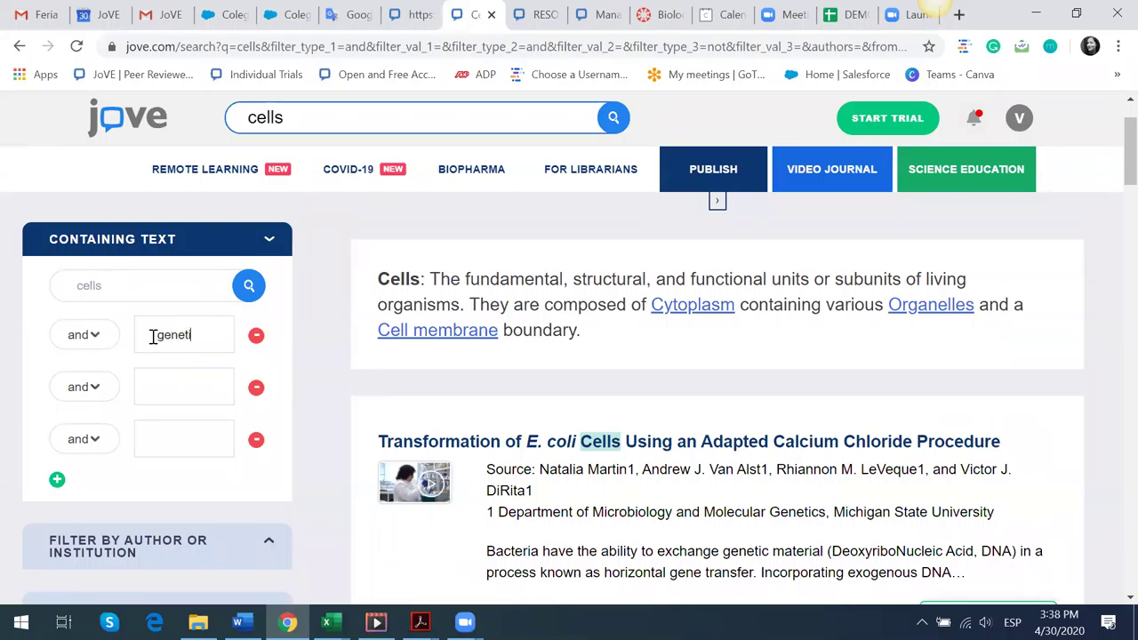
type("cs")
left_click(96, 387)
left_click(78, 426)
scroll(164, 385, "down", 1)
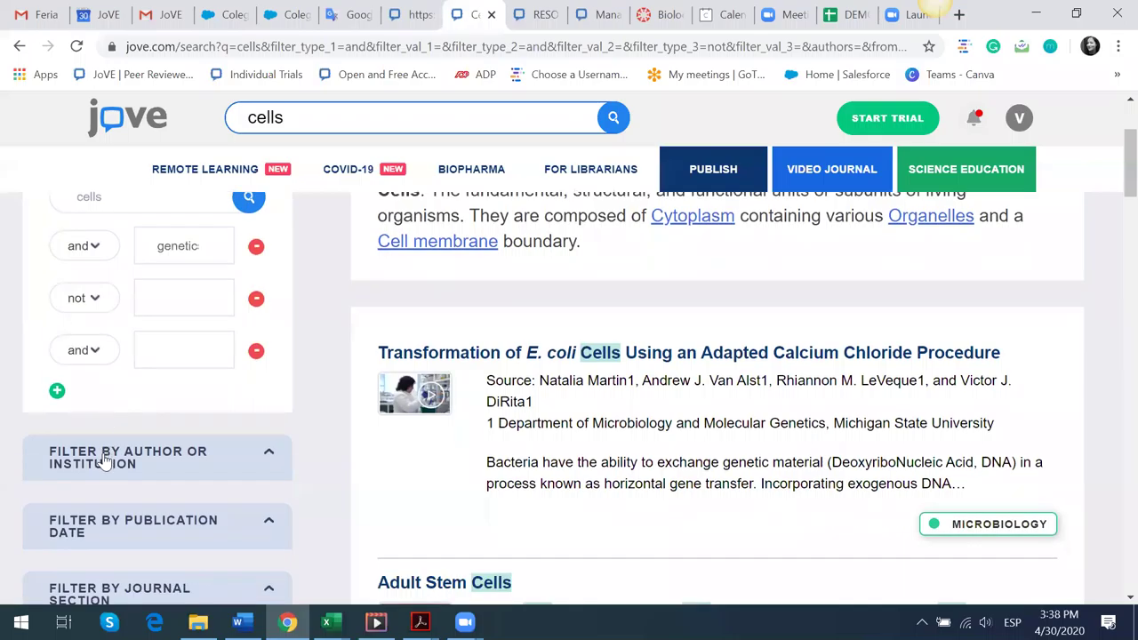
- Expand the author or institution filter and the publication date filter to view their options
left_click(104, 460)
scroll(103, 422, "down", 1)
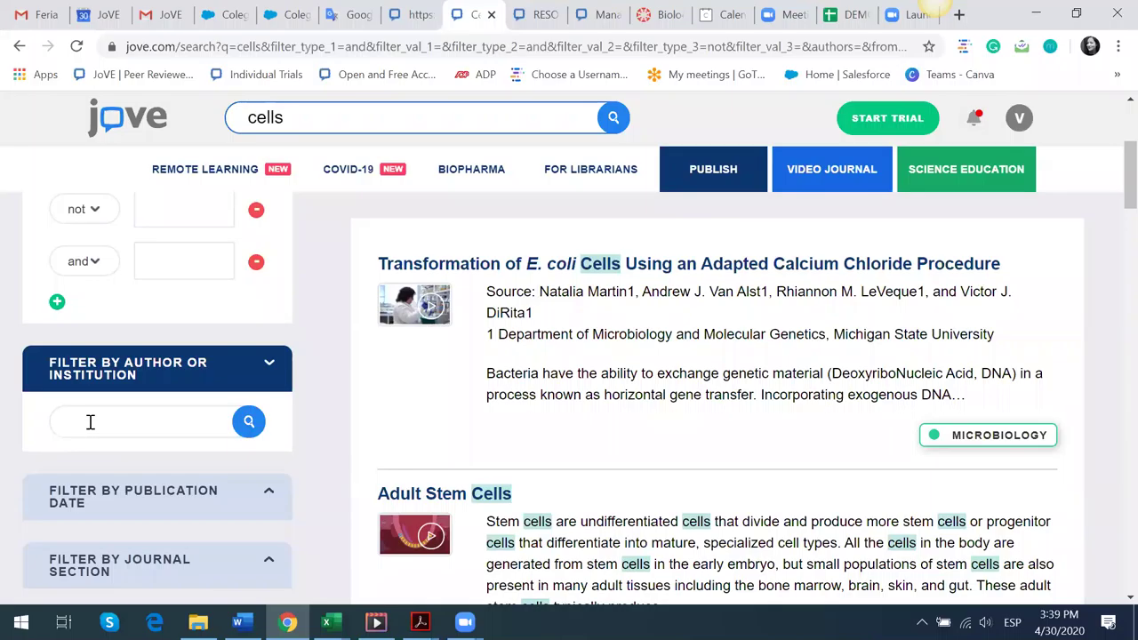
scroll(90, 422, "down", 1)
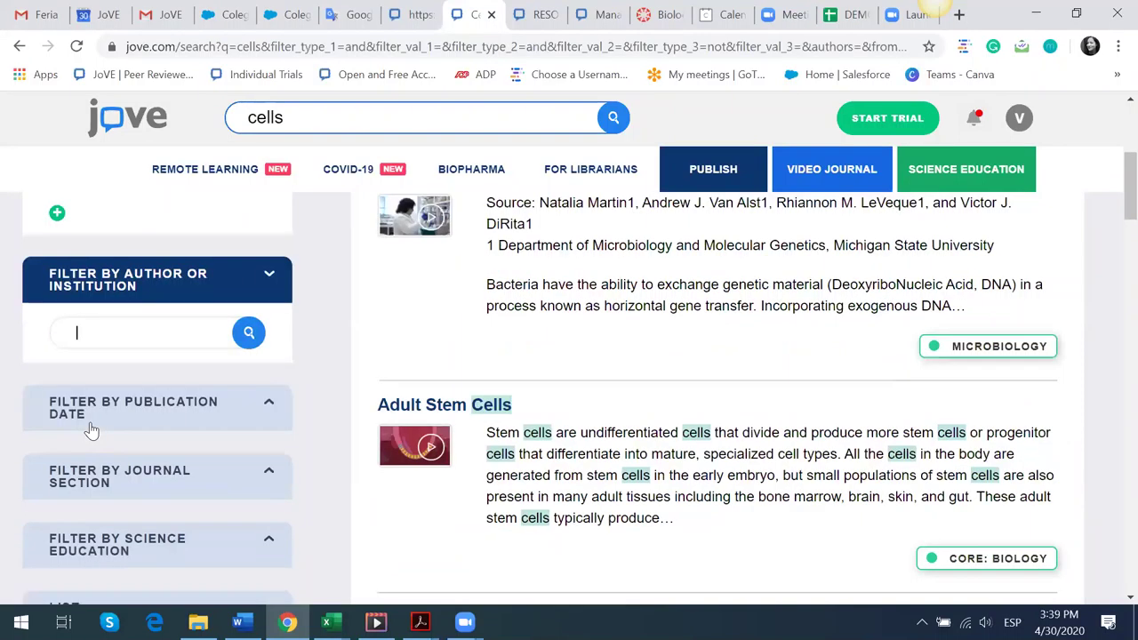
left_click(103, 420)
scroll(112, 418, "down", 1)
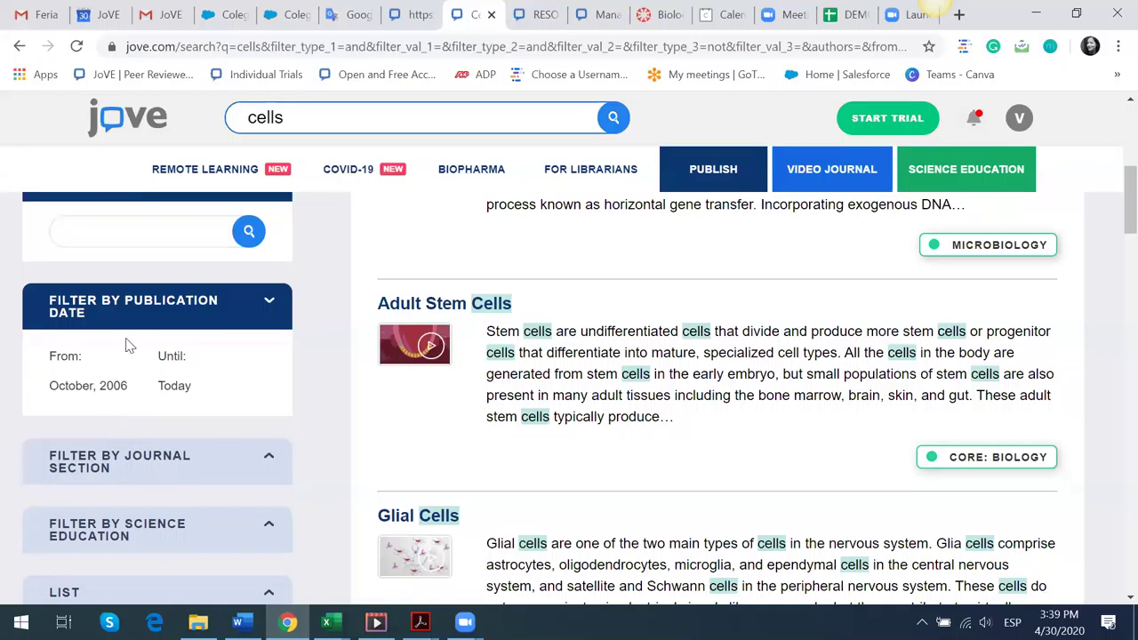
- Limit the journal section filter to Biology, Developmental Biology and Genetics
scroll(129, 329, "down", 2)
left_click(135, 298)
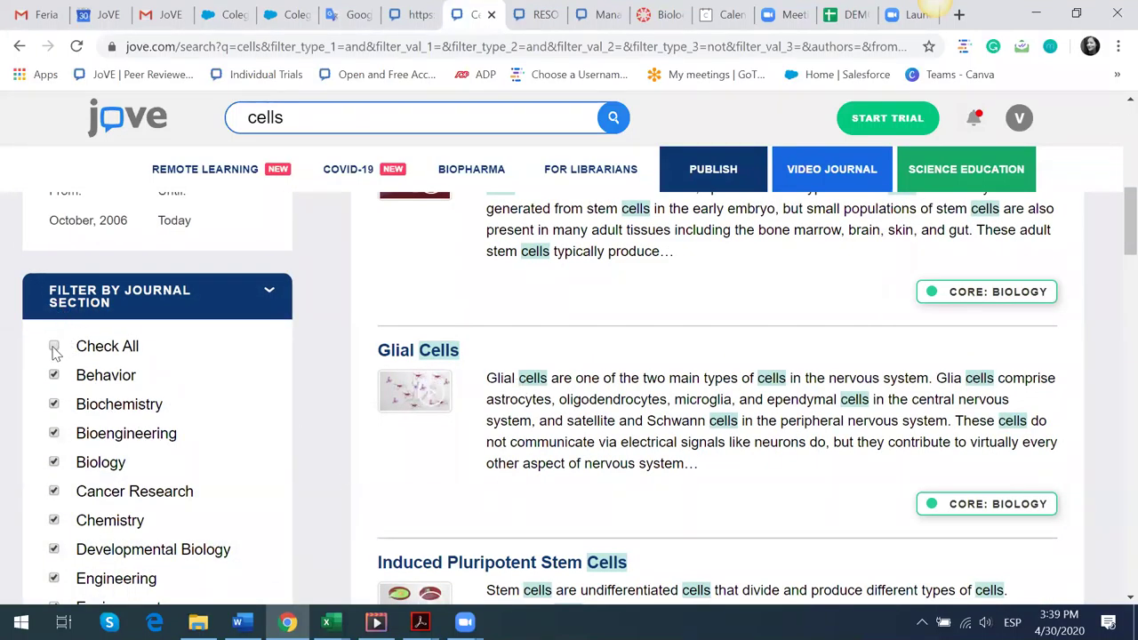
left_click(55, 346)
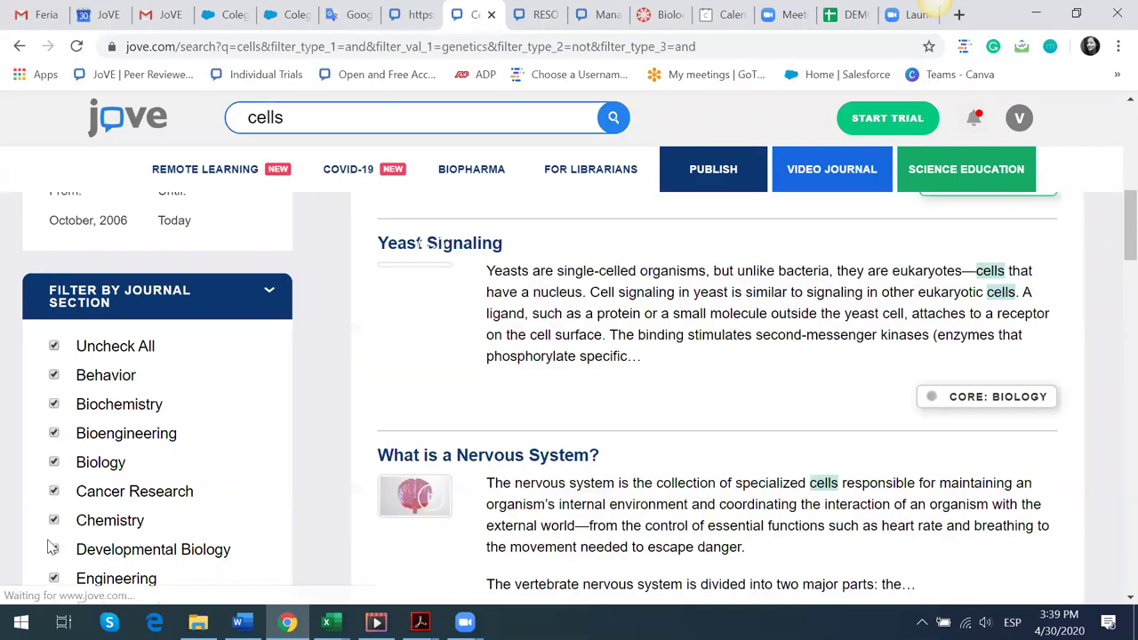
left_click(55, 550)
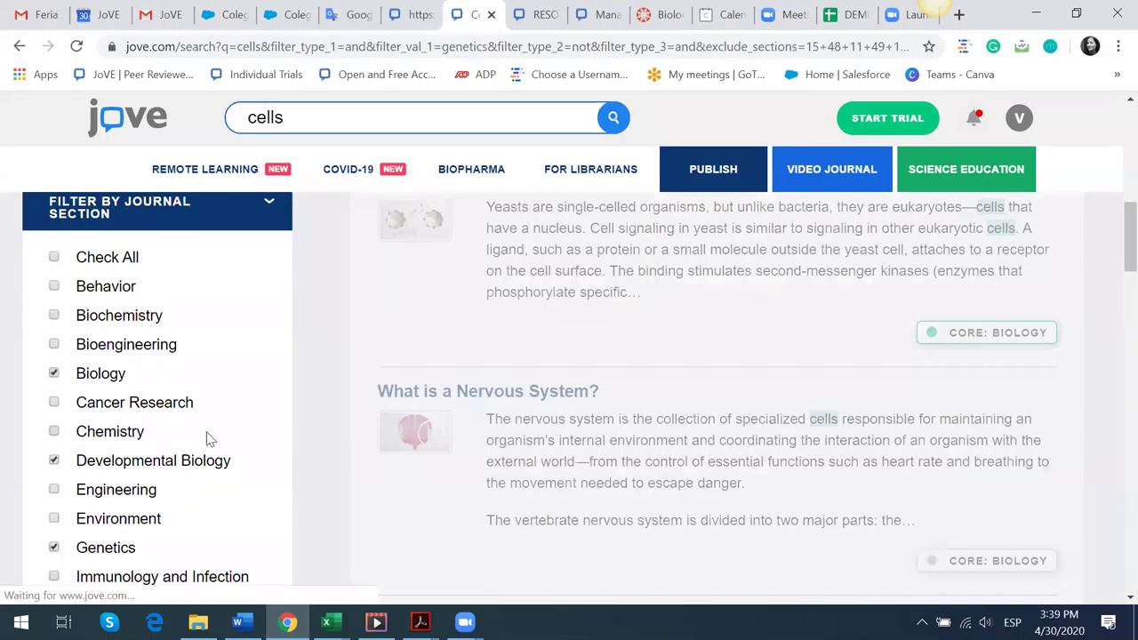
scroll(146, 418, "down", 2)
scroll(145, 405, "down", 2)
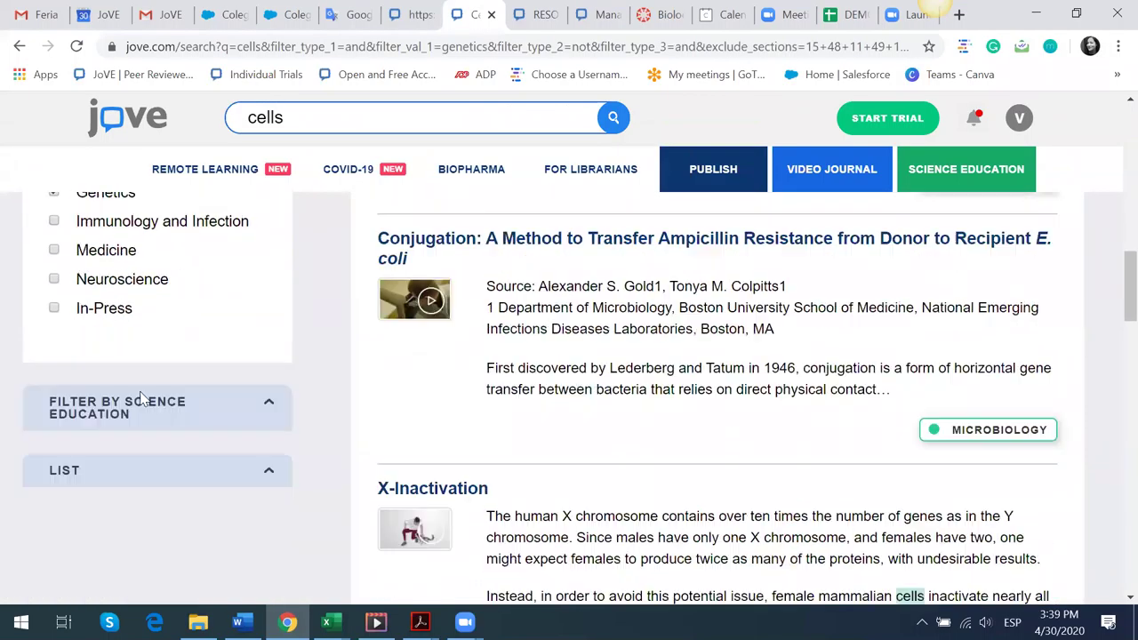
- Limit the Science Education filter to Basic Biology and Advanced Biology
left_click(142, 401)
scroll(52, 289, "down", 2)
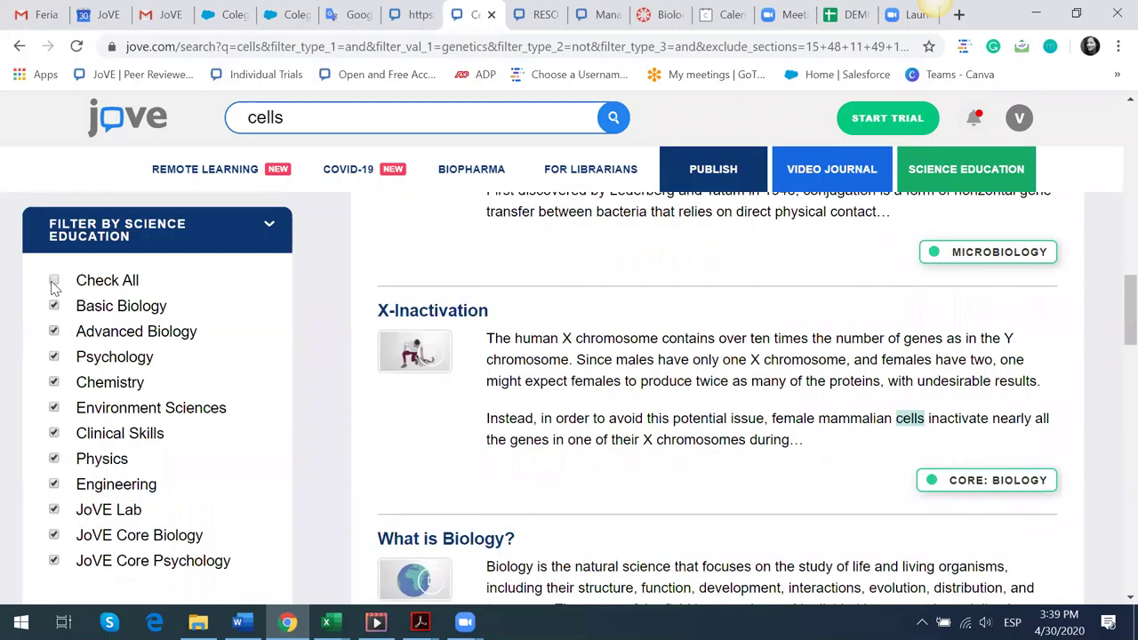
left_click(53, 281)
left_click(54, 281)
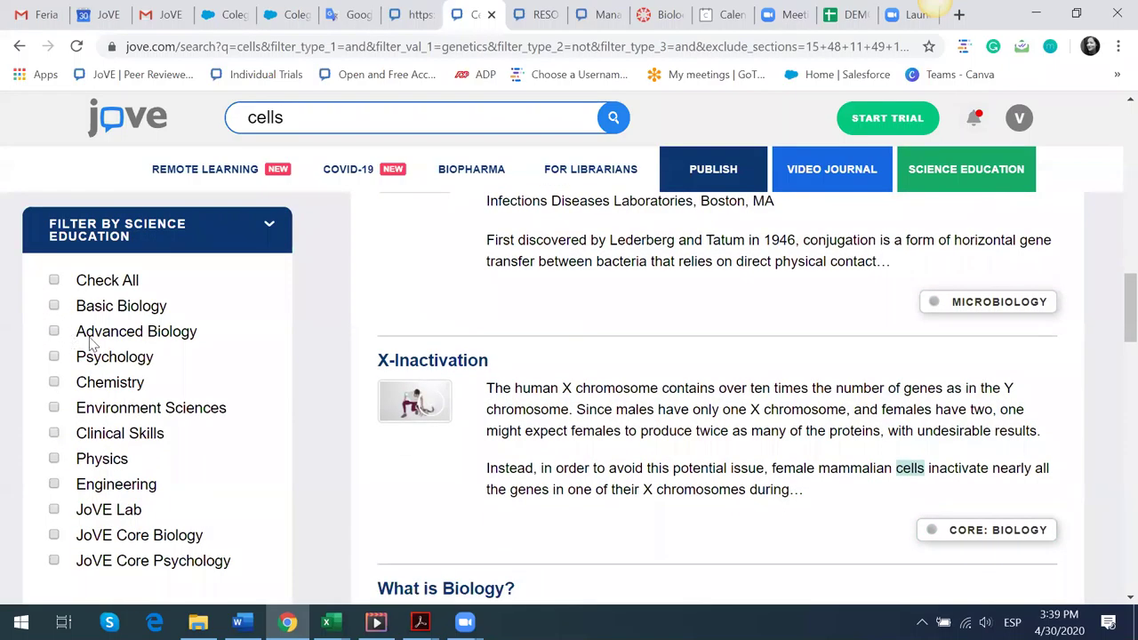
left_click(89, 305)
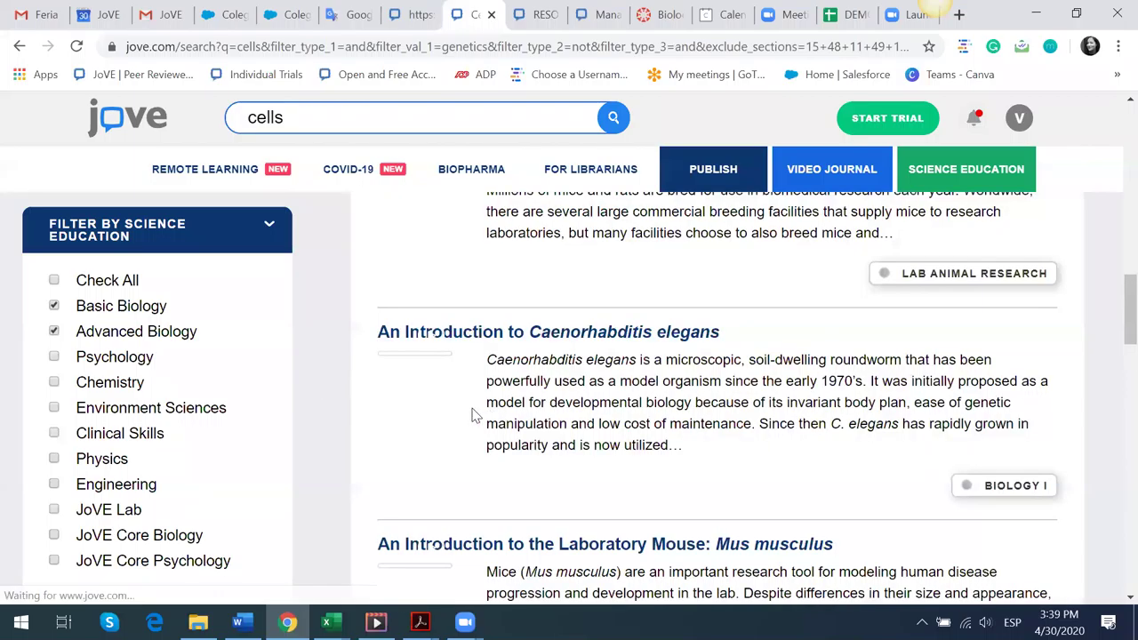
- Open the Video Journal's Chemistry section, then show and dismiss the suggestions of its section search
scroll(477, 415, "up", 5)
scroll(813, 187, "up", 5)
mouse_move(813, 183)
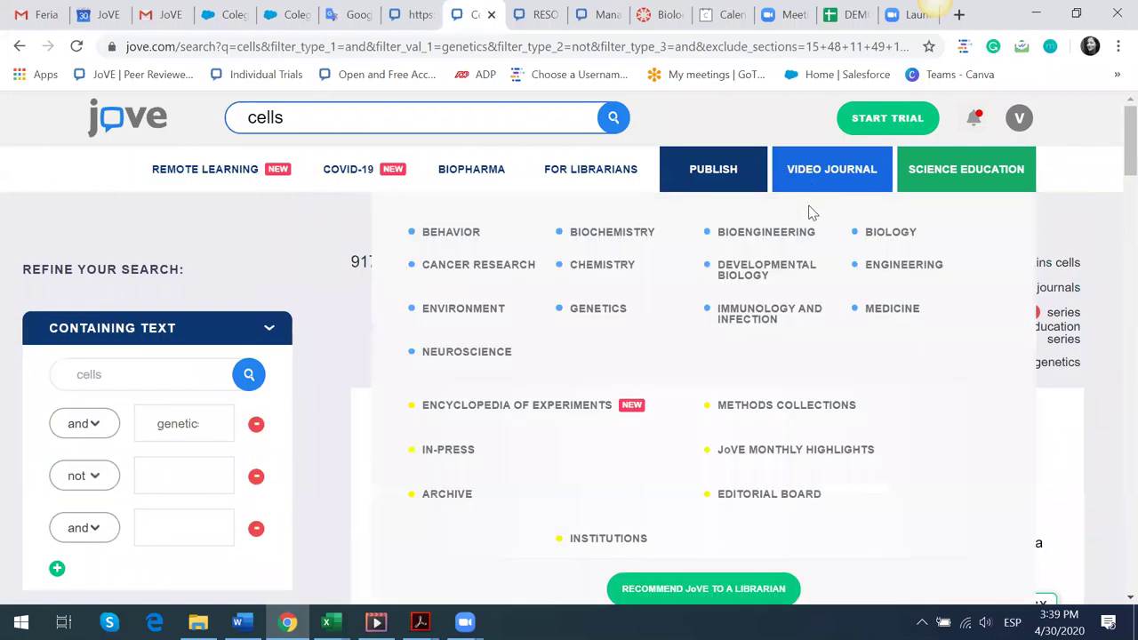
left_click(610, 262)
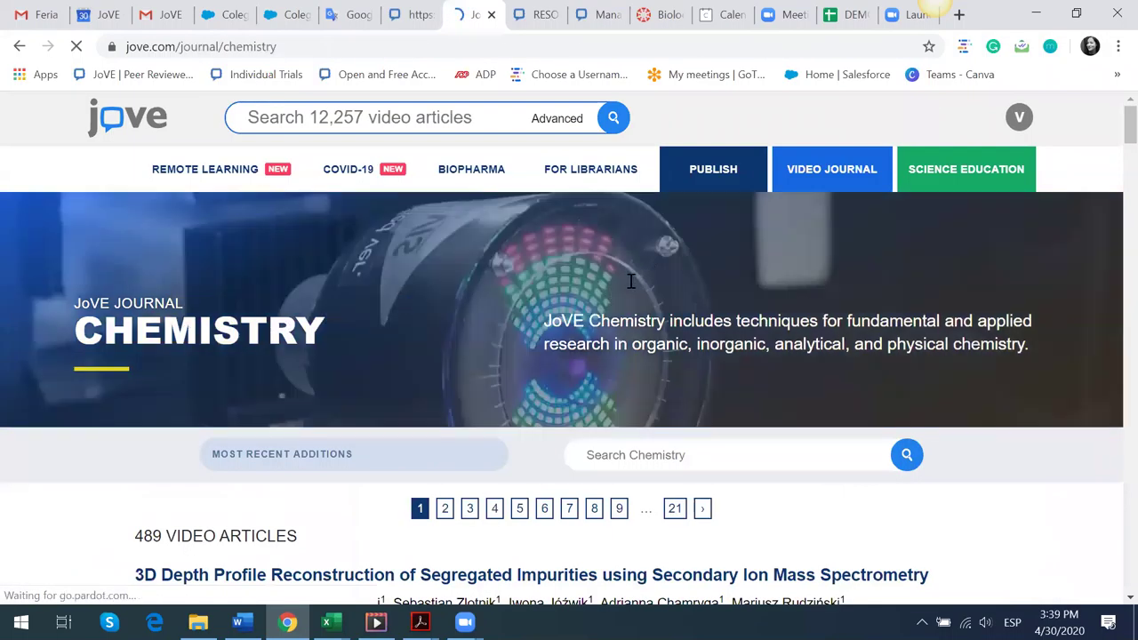
scroll(629, 280, "down", 2)
left_click(630, 277)
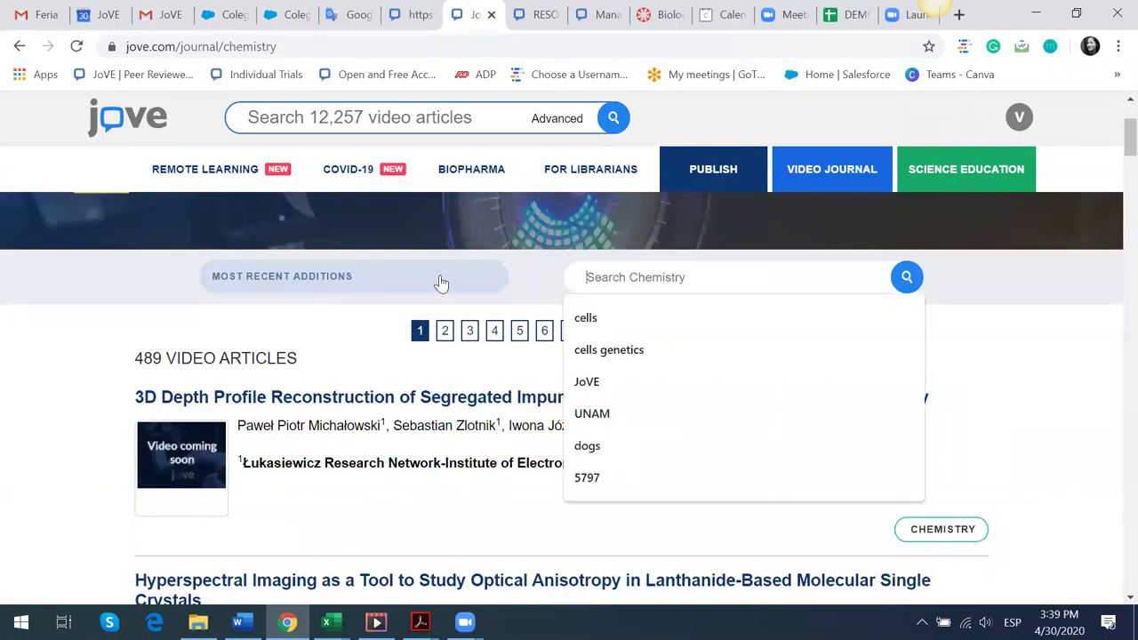
left_click(50, 405)
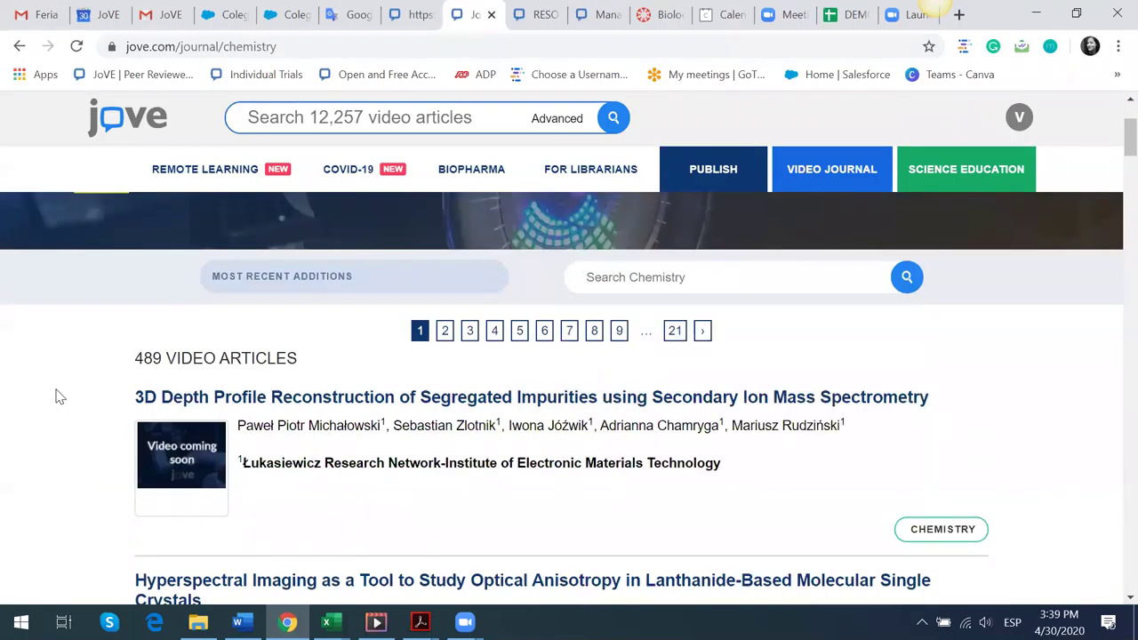
- Browse the Chemistry video articles and open the one on hyperspectral imaging of lanthanide-based molecular single crystals
scroll(59, 363, "down", 2)
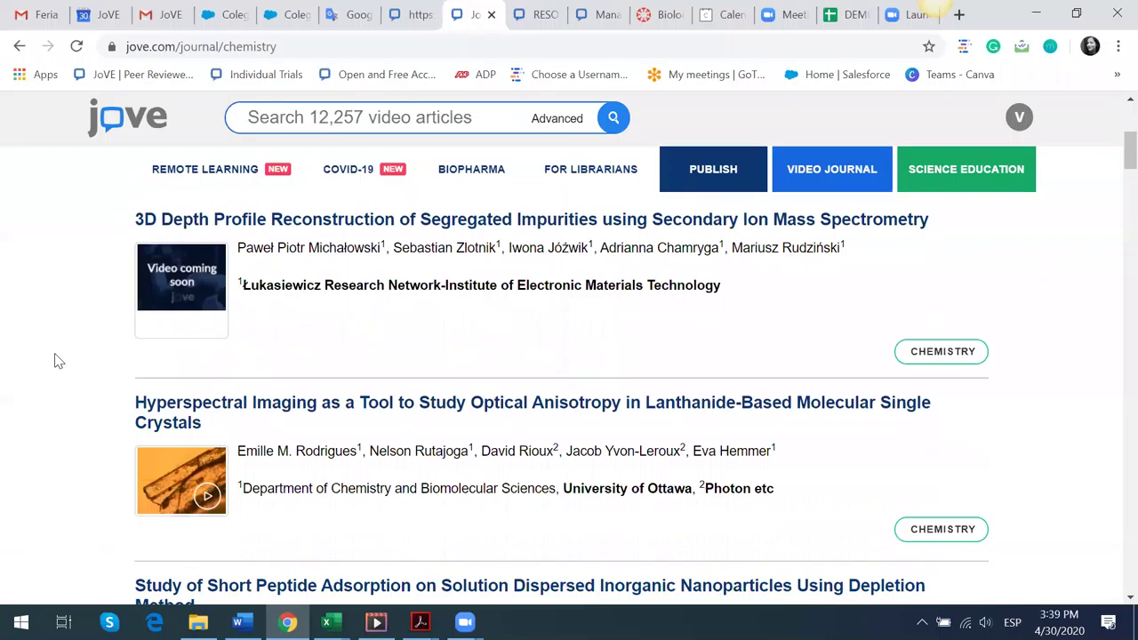
scroll(586, 319, "down", 1)
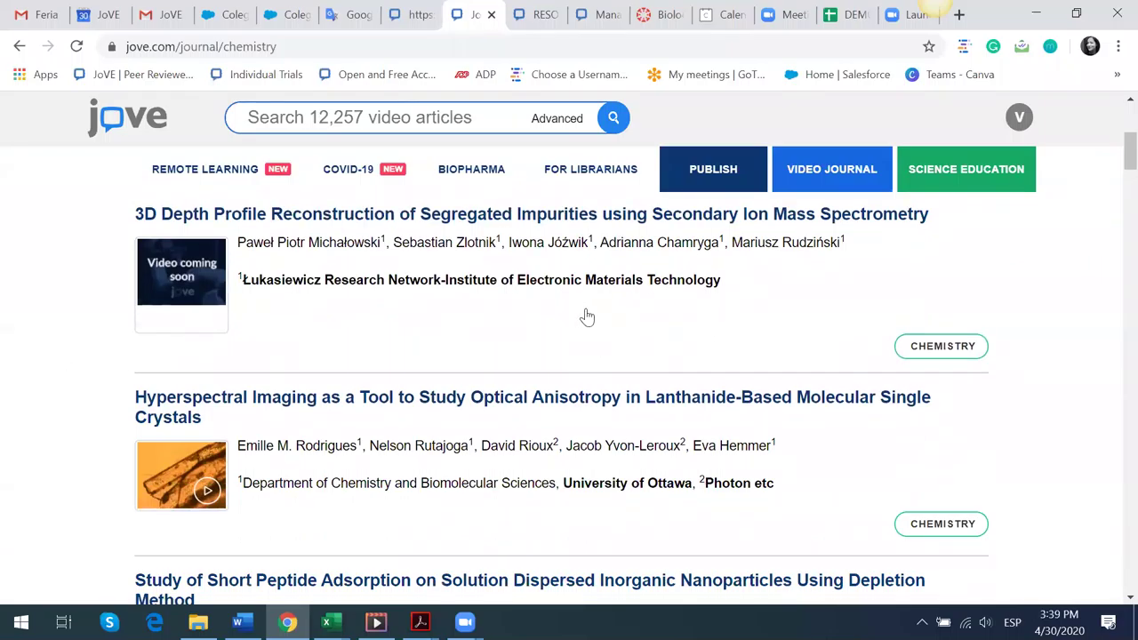
scroll(587, 317, "down", 1)
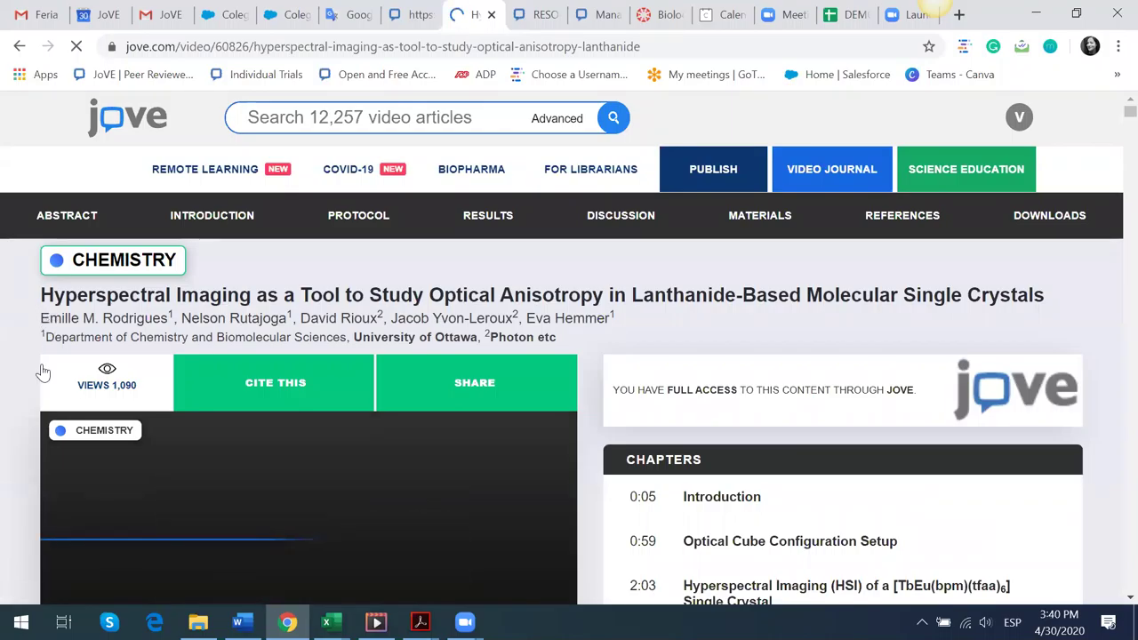
- Highlight the article's title and author line, clear the highlight and look over the institution and view count
left_click_drag(39, 295, 1040, 313)
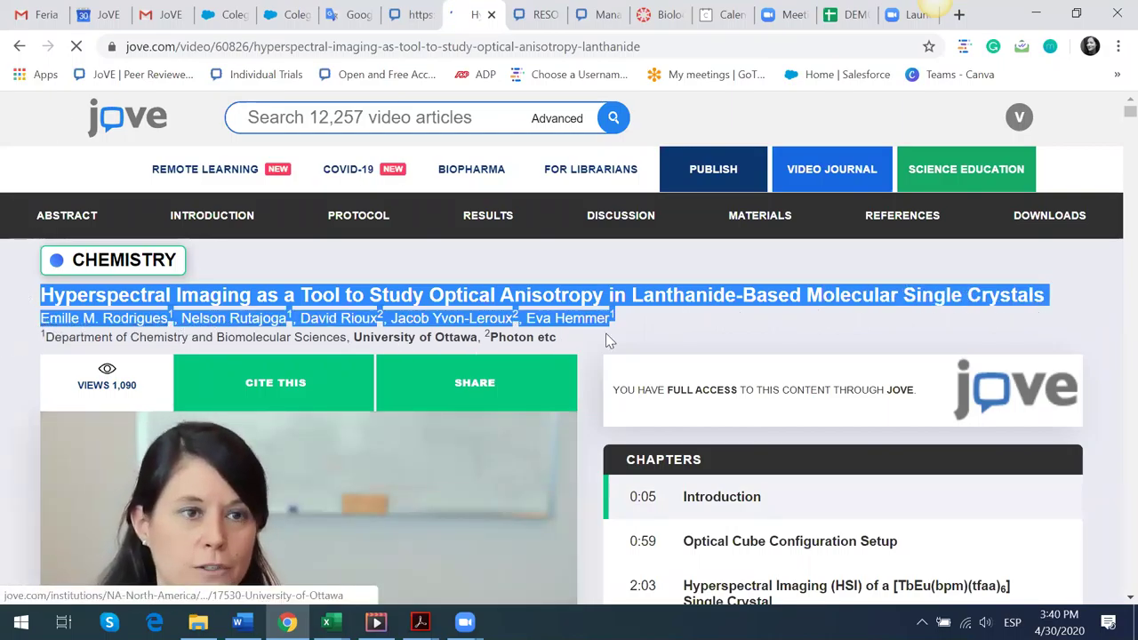
left_click(76, 334)
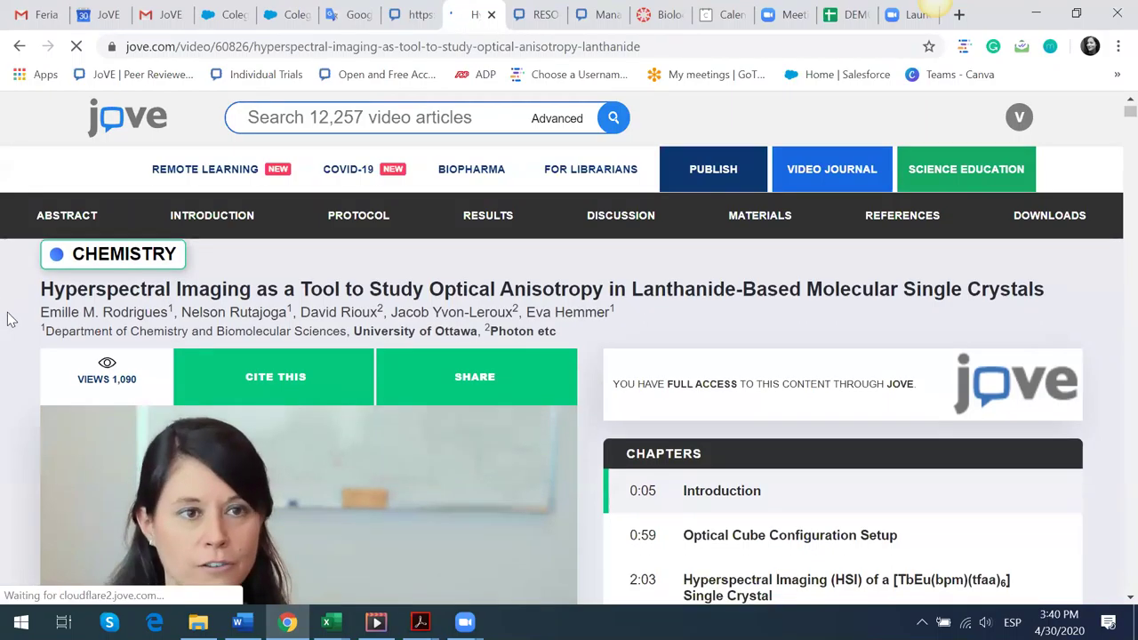
scroll(17, 311, "down", 1)
scroll(58, 333, "up", 1)
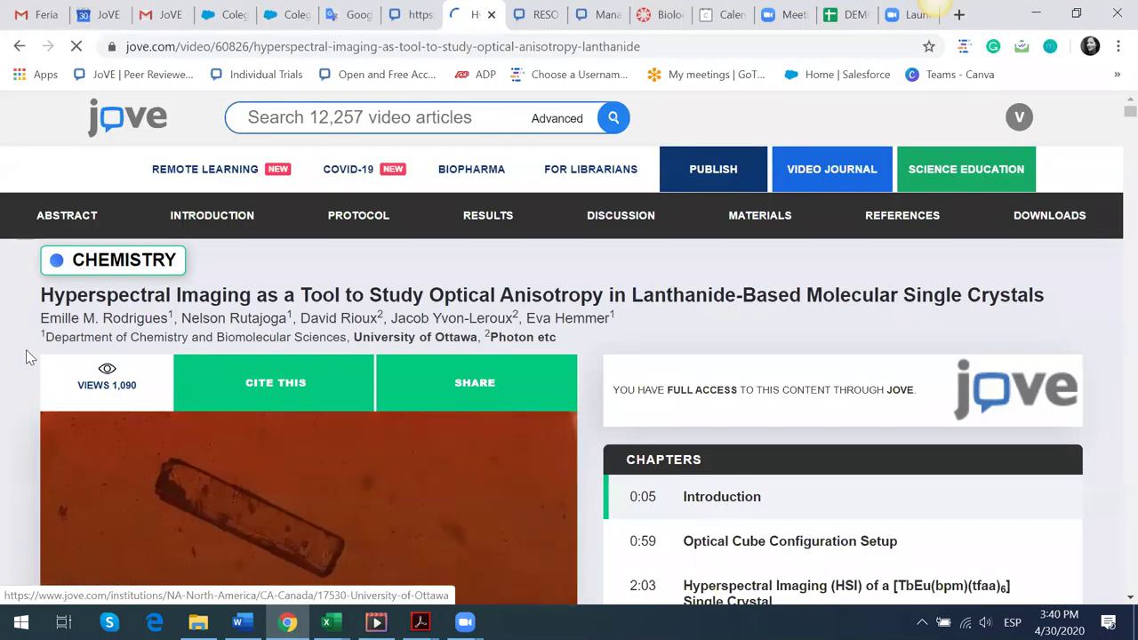
scroll(26, 355, "down", 1)
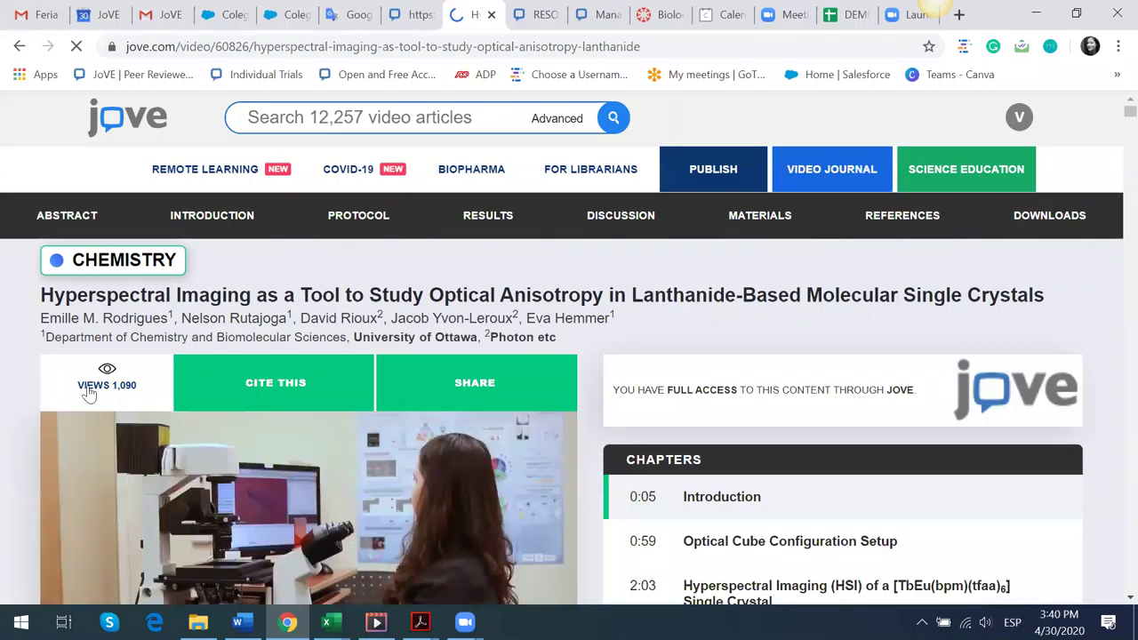
- View the Publish options and examine the chapter list beside the article's video
mouse_move(707, 193)
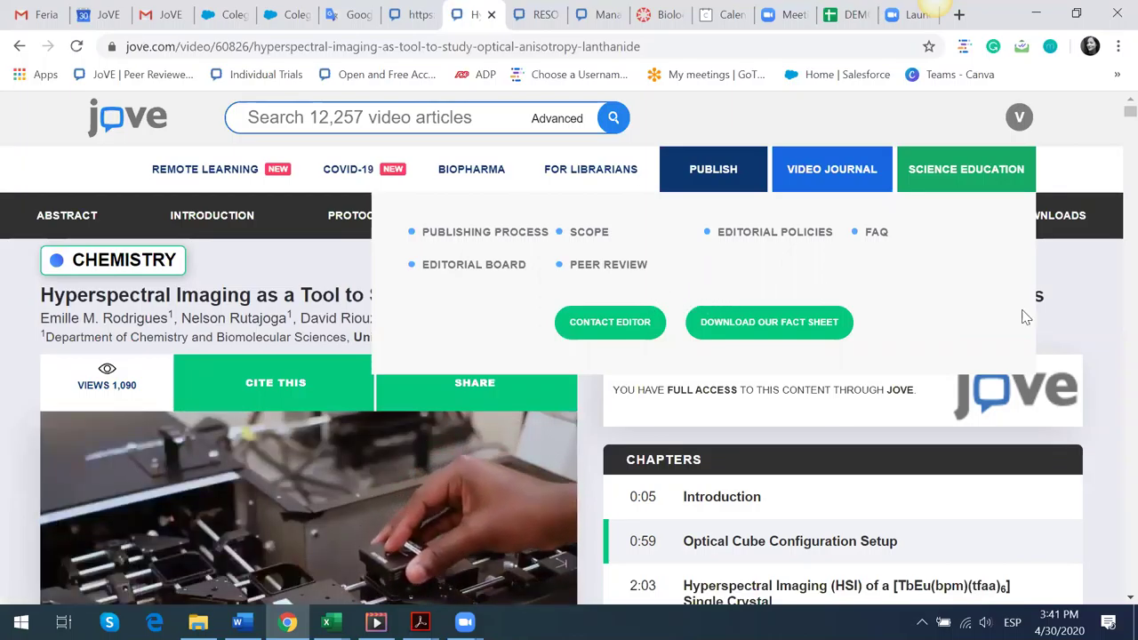
scroll(808, 327, "down", 2)
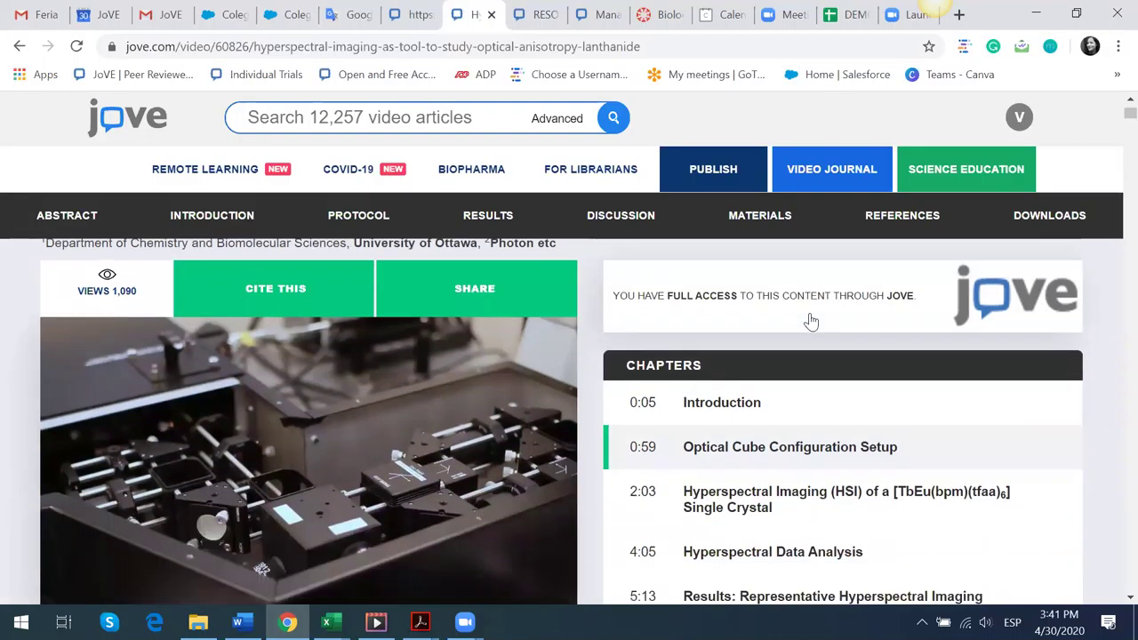
scroll(757, 368, "up", 1)
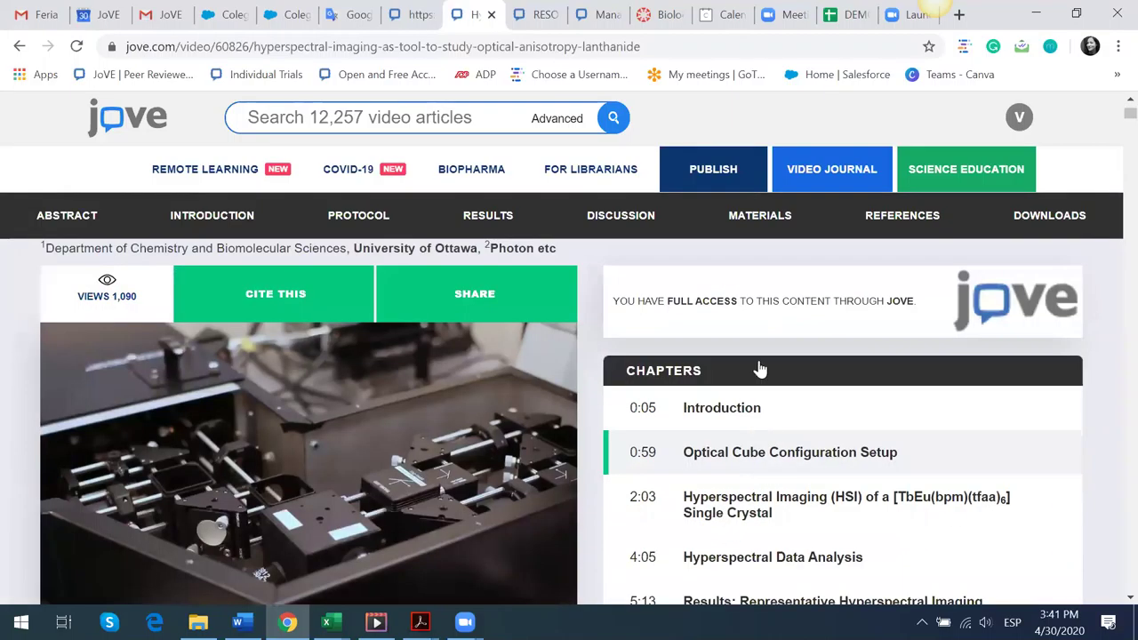
scroll(757, 534, "down", 1)
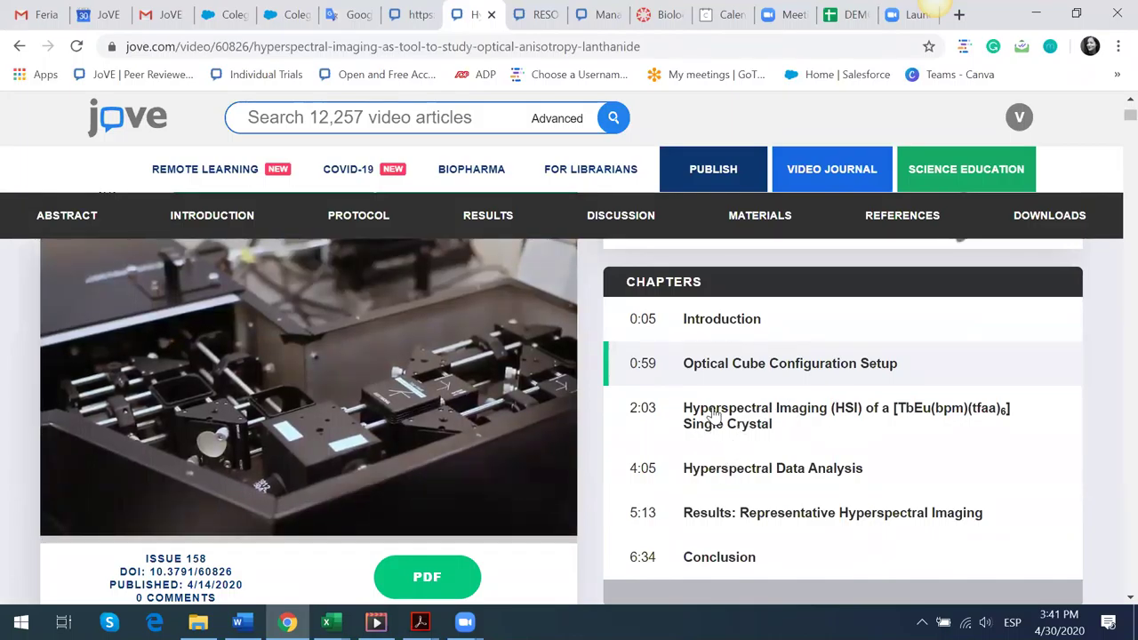
- Turn on closed captions for the hyperspectral imaging video
mouse_move(447, 401)
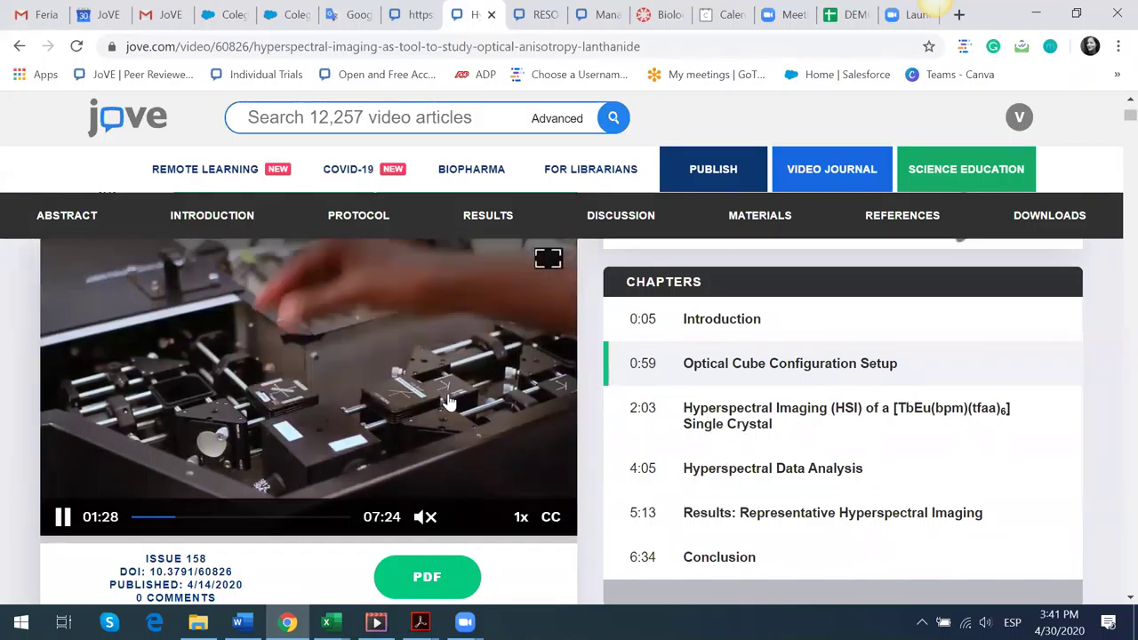
left_click(551, 517)
scroll(594, 440, "up", 1)
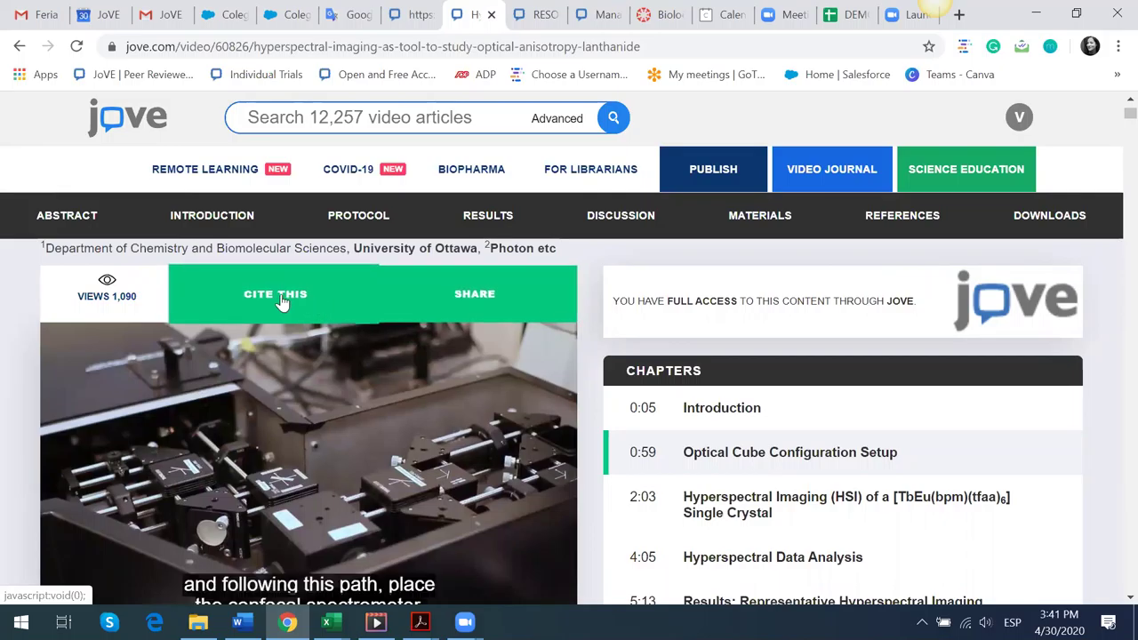
- Look through the article's PDF and embed options, summary, citation section and text translation option below the video
scroll(7, 398, "down", 1)
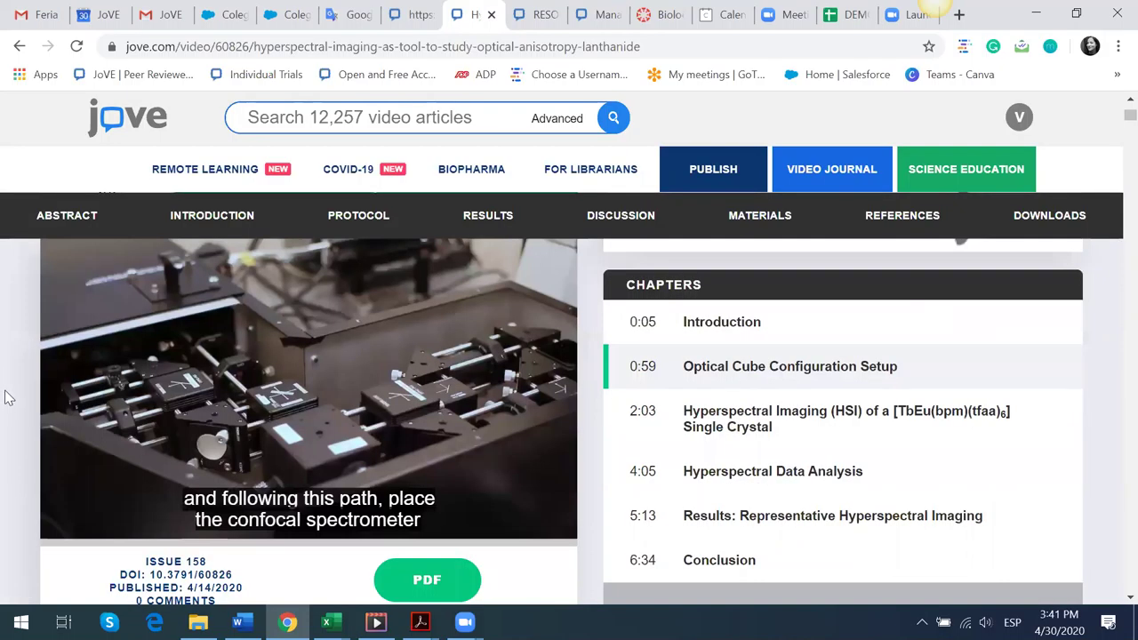
scroll(430, 414, "down", 2)
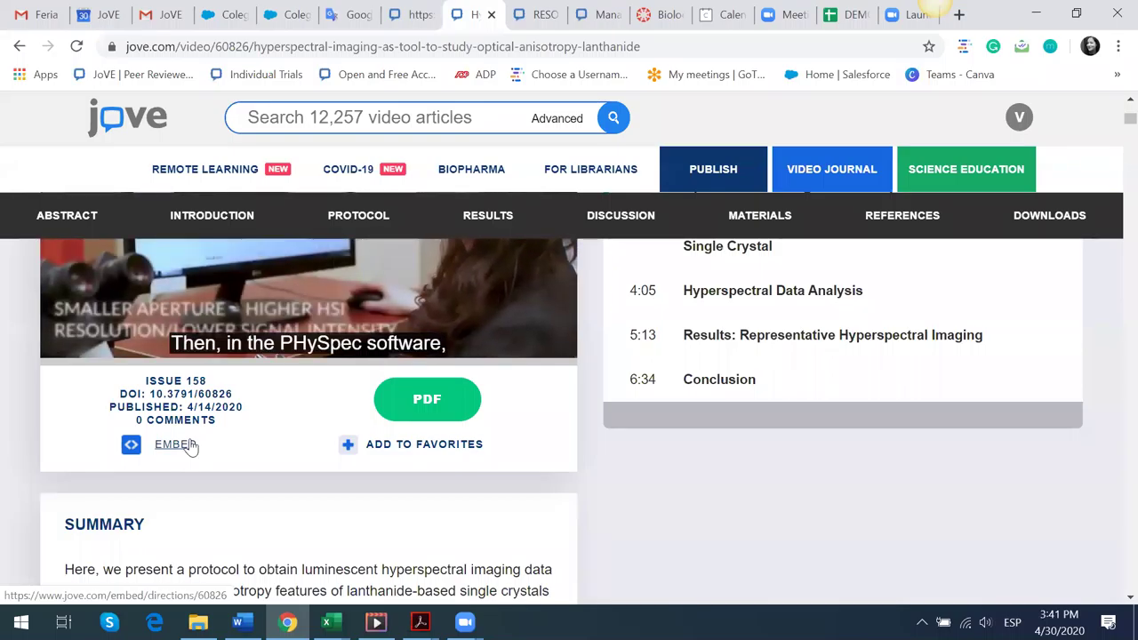
scroll(192, 450, "down", 2)
scroll(192, 447, "down", 2)
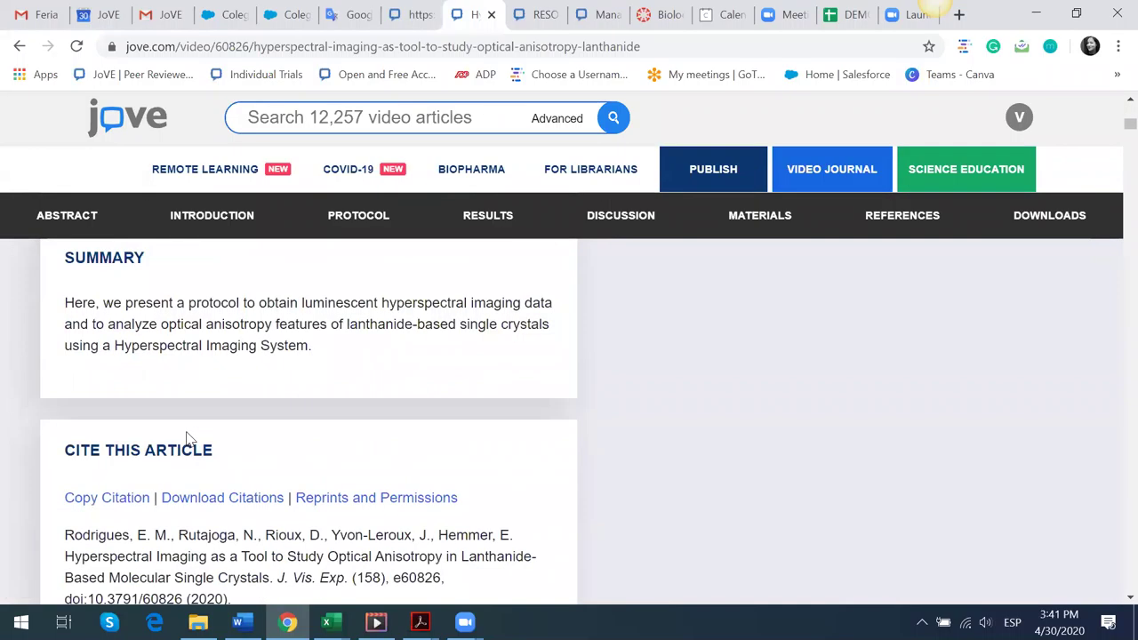
scroll(180, 416, "down", 1)
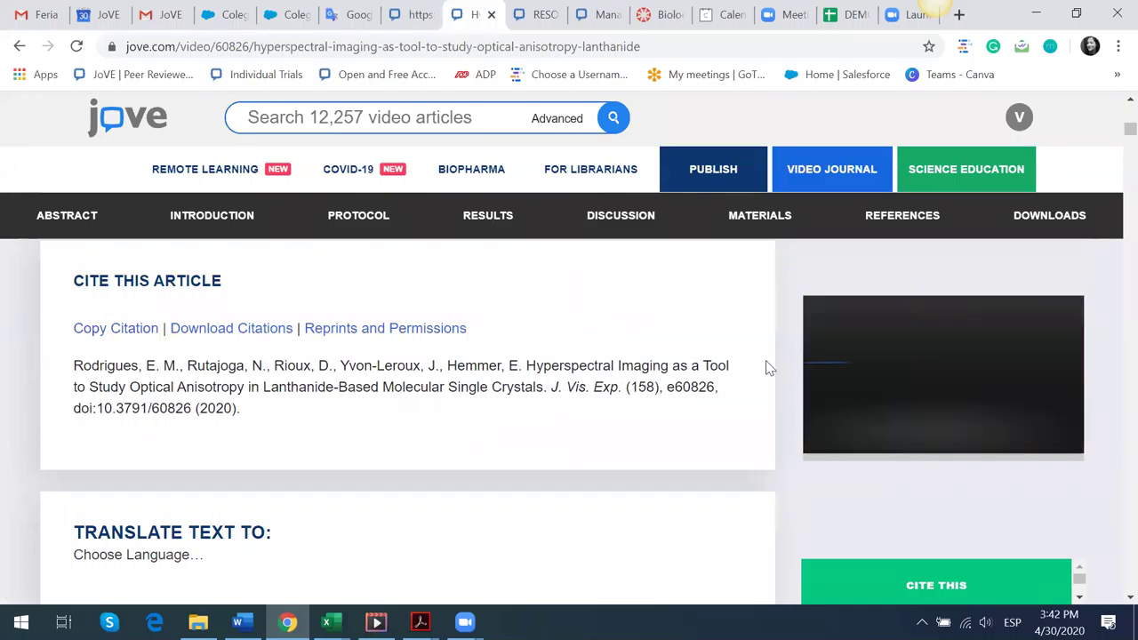
mouse_move(854, 357)
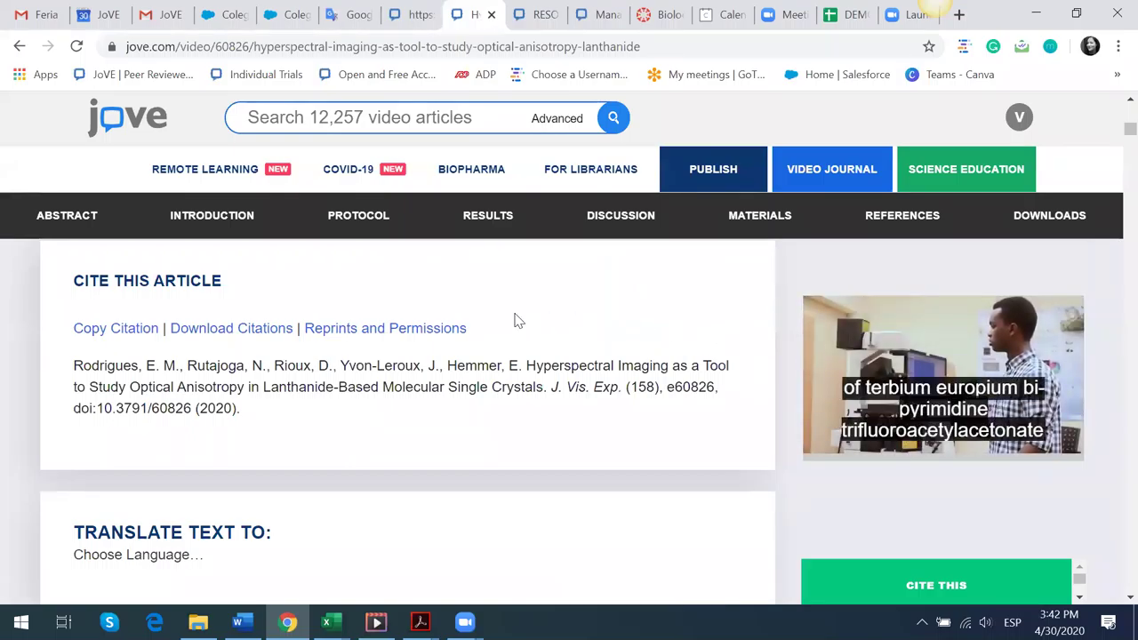
- Copy the hyperspectral imaging article's citation and view the languages offered for translating its text
left_click(127, 329)
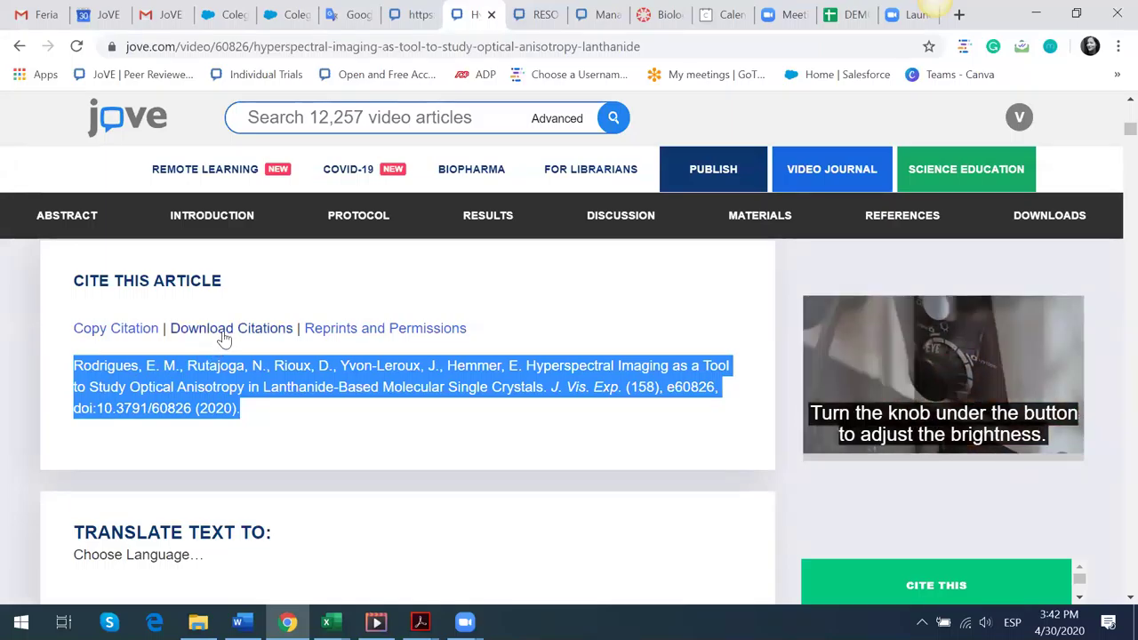
scroll(145, 368, "down", 2)
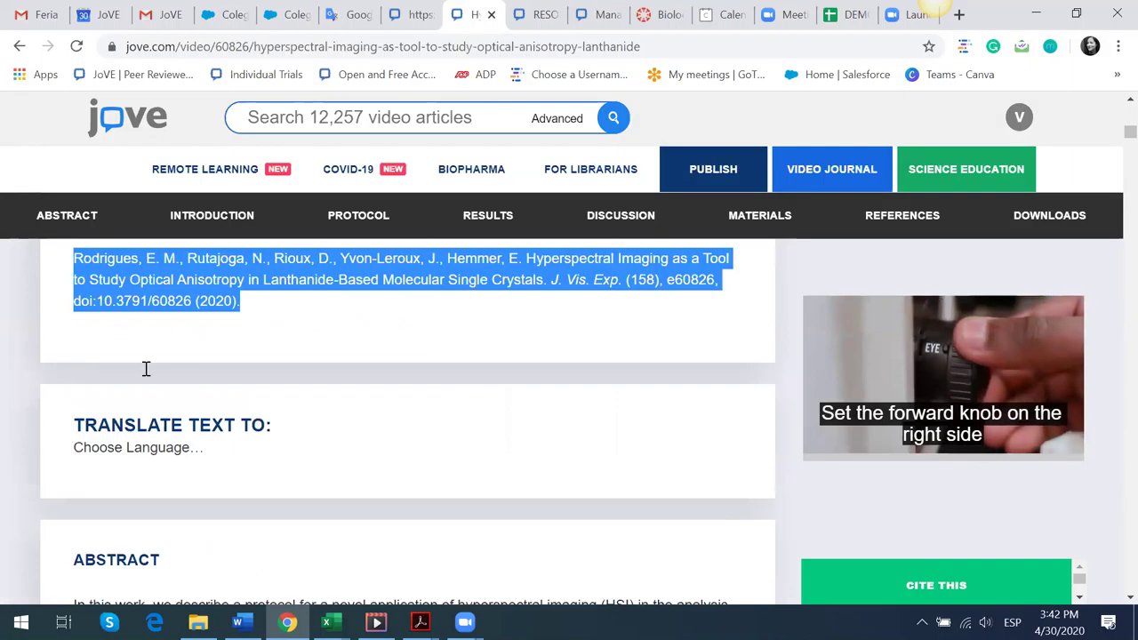
scroll(115, 374, "down", 1)
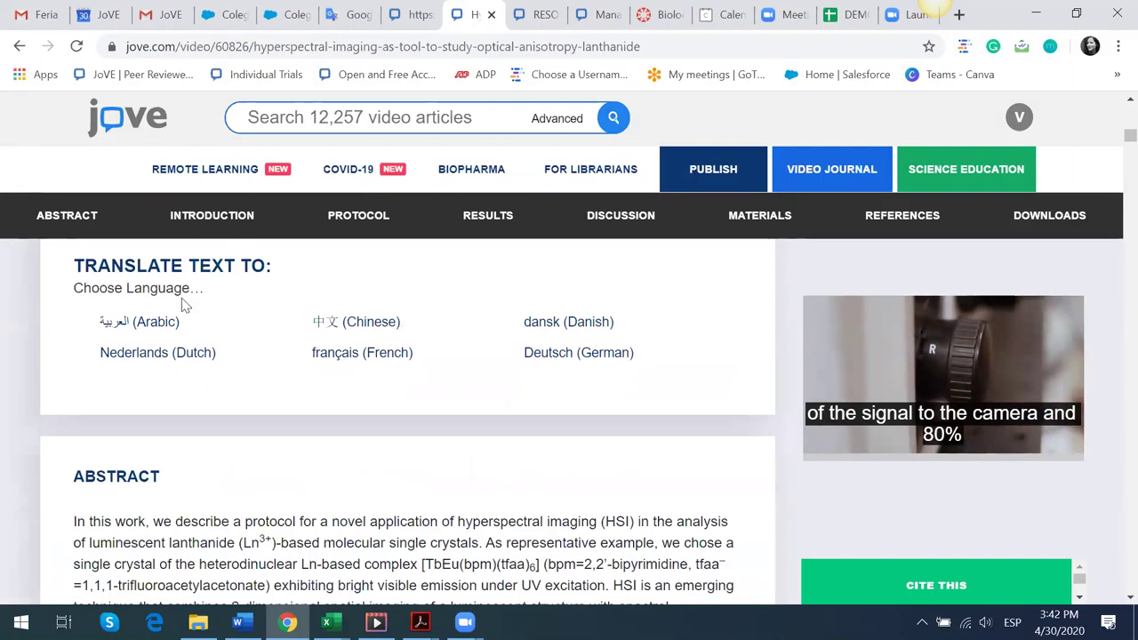
mouse_move(507, 454)
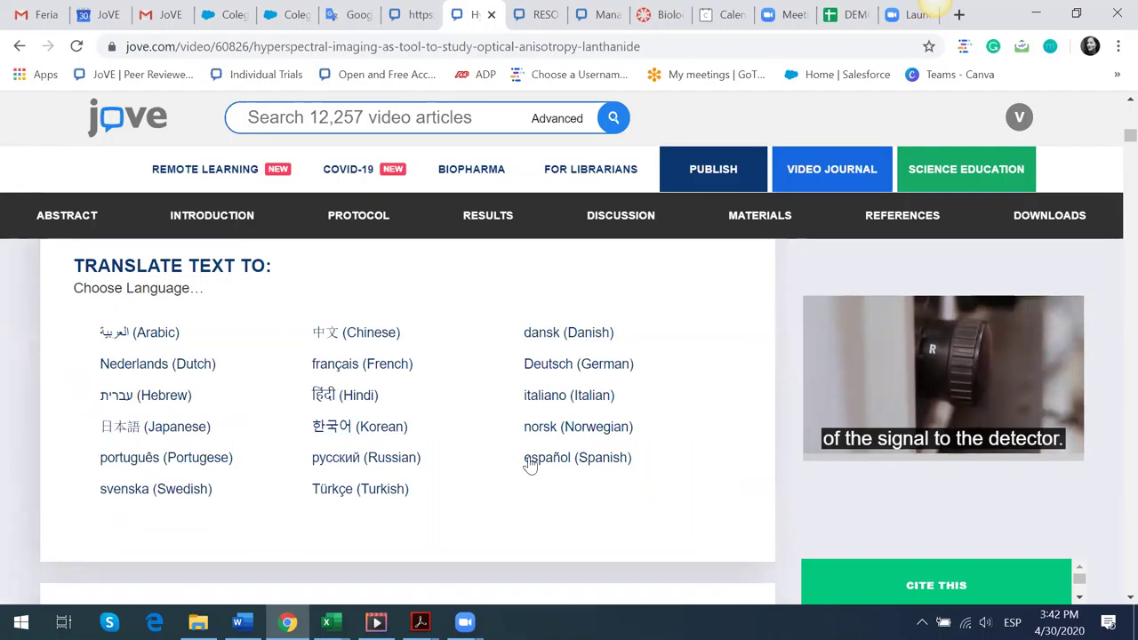
scroll(56, 435, "down", 1)
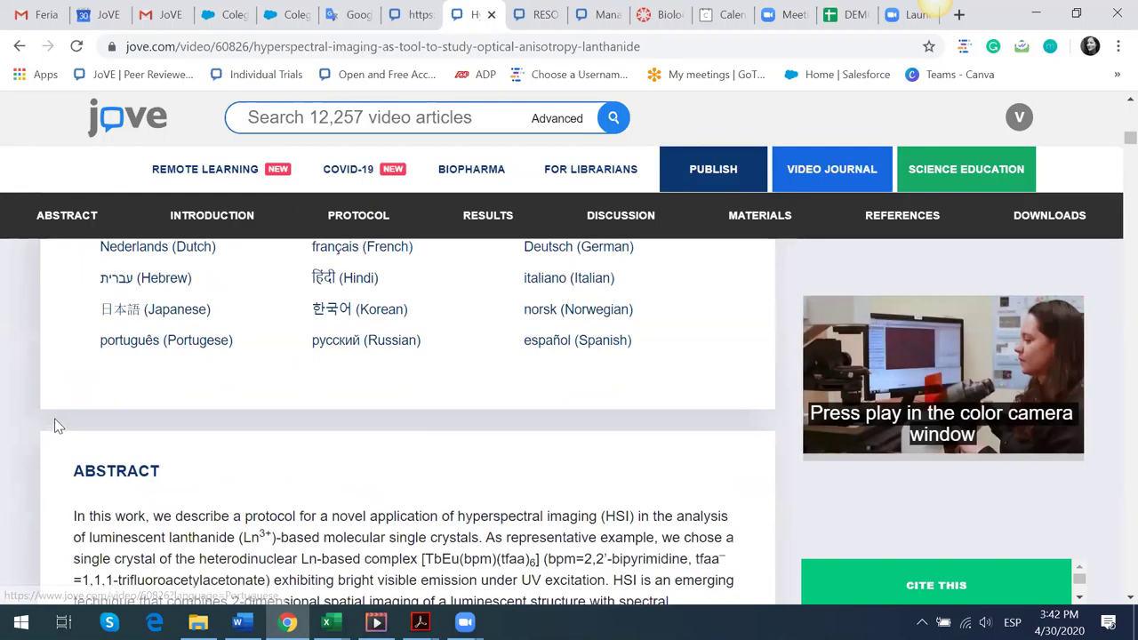
- Look over the article's abstract down to the start of the introduction
scroll(61, 415, "down", 3)
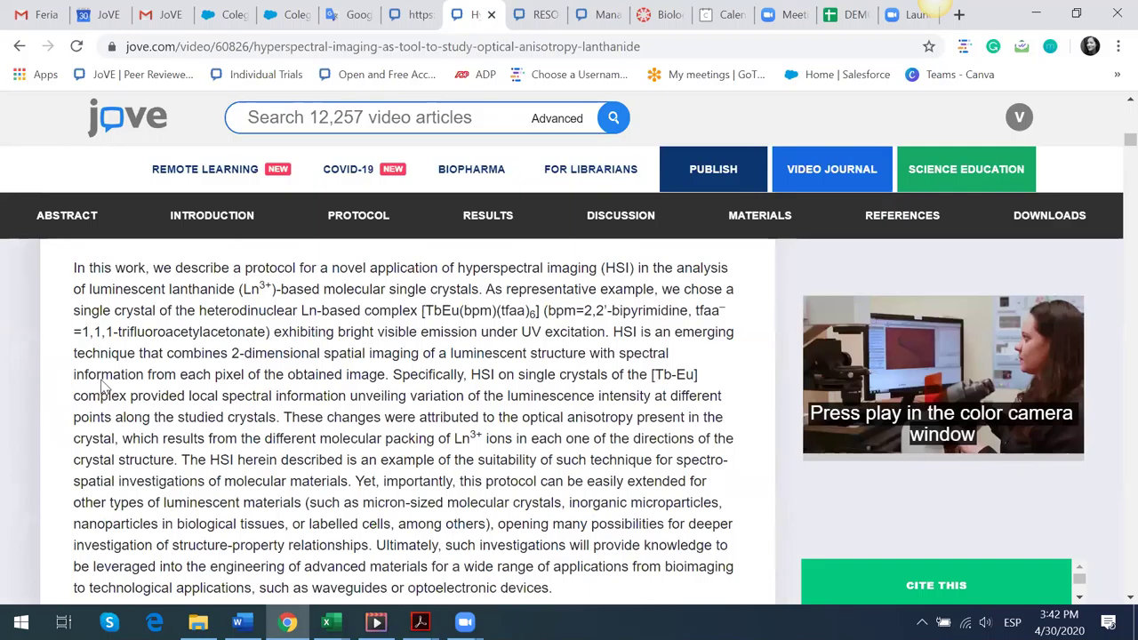
scroll(102, 383, "up", 1)
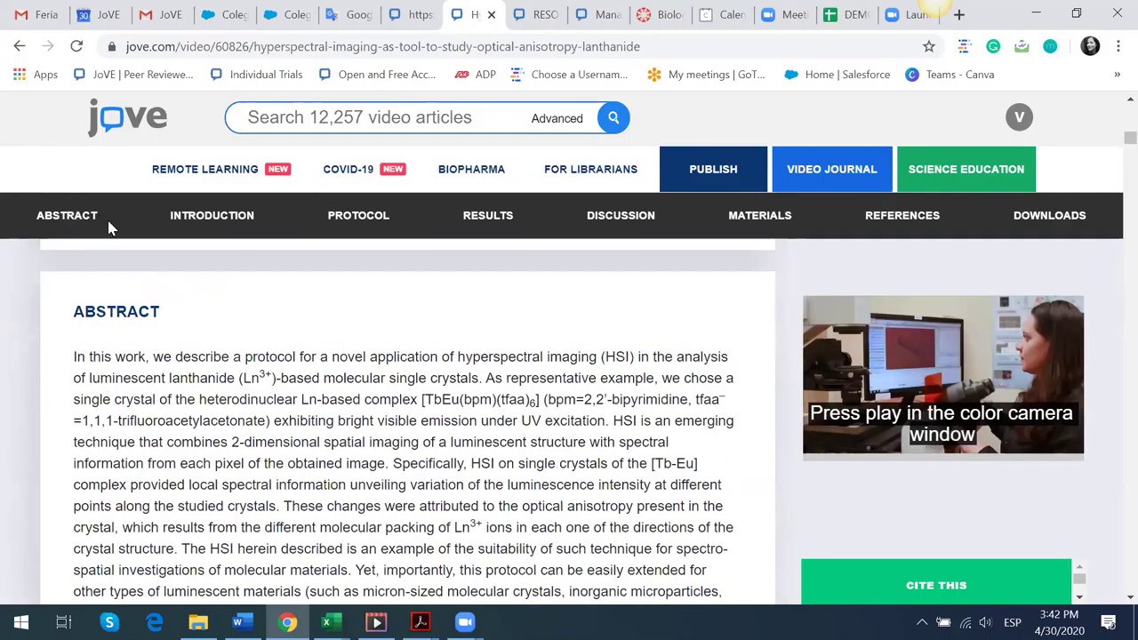
scroll(109, 229, "down", 5)
scroll(226, 224, "up", 1)
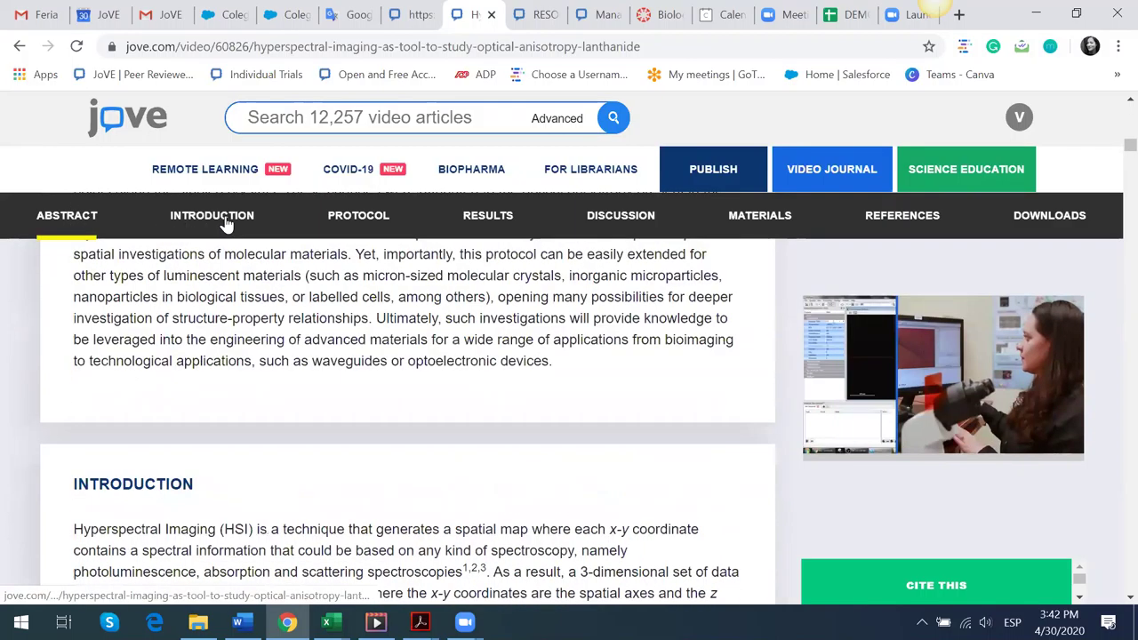
- Jump through the article's Introduction, Protocol, Results and Discussion sections
left_click(228, 224)
left_click(363, 222)
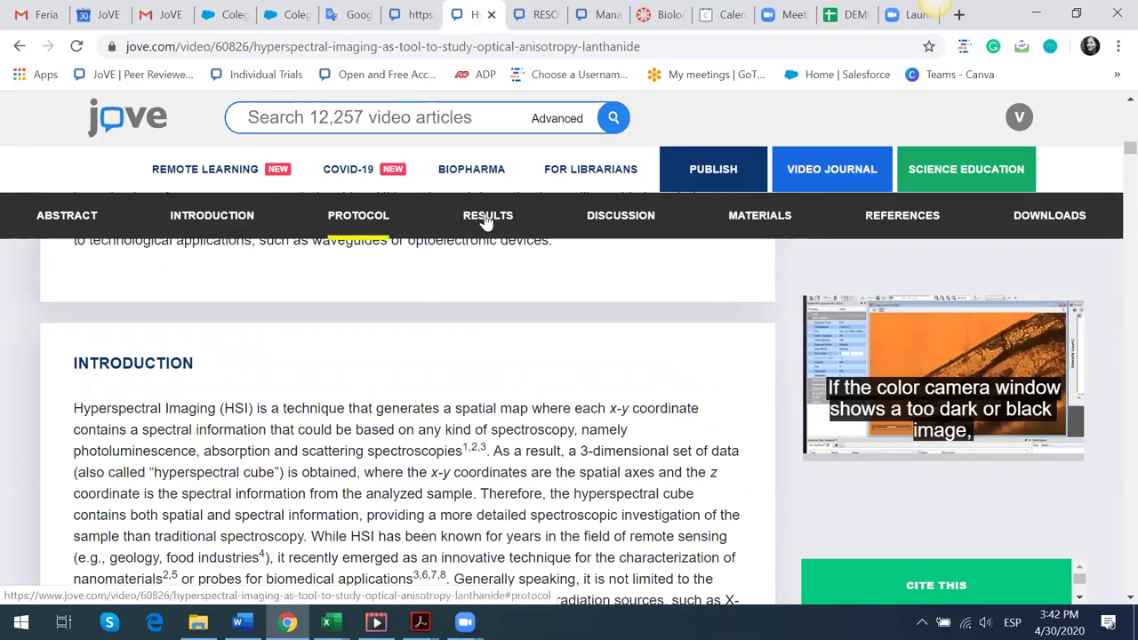
left_click(487, 220)
left_click(634, 223)
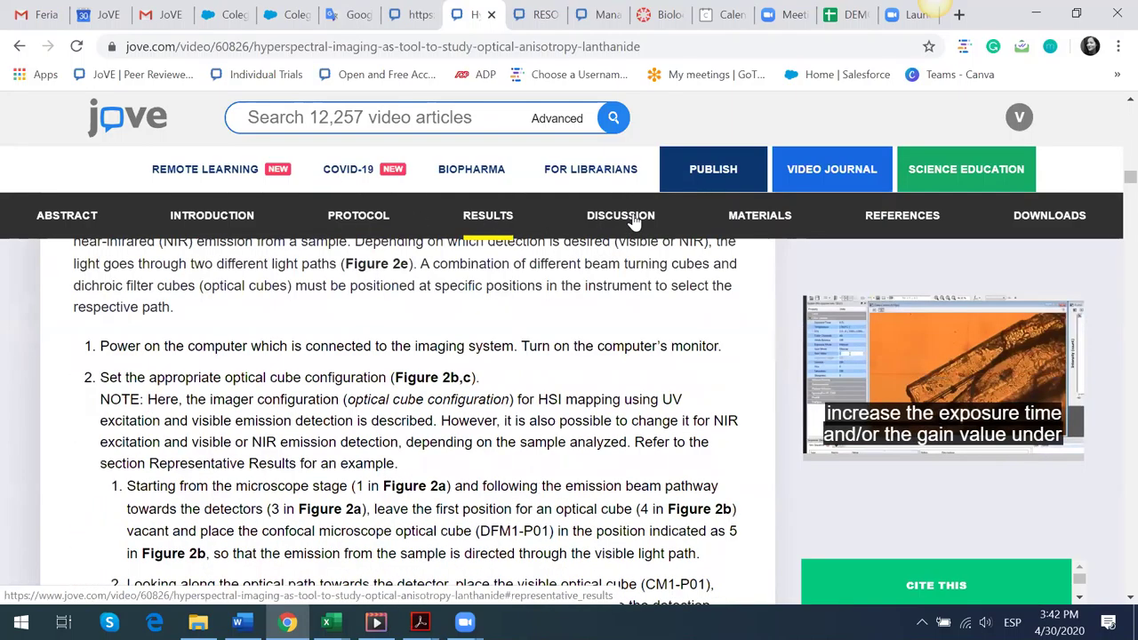
scroll(480, 454, "up", 10)
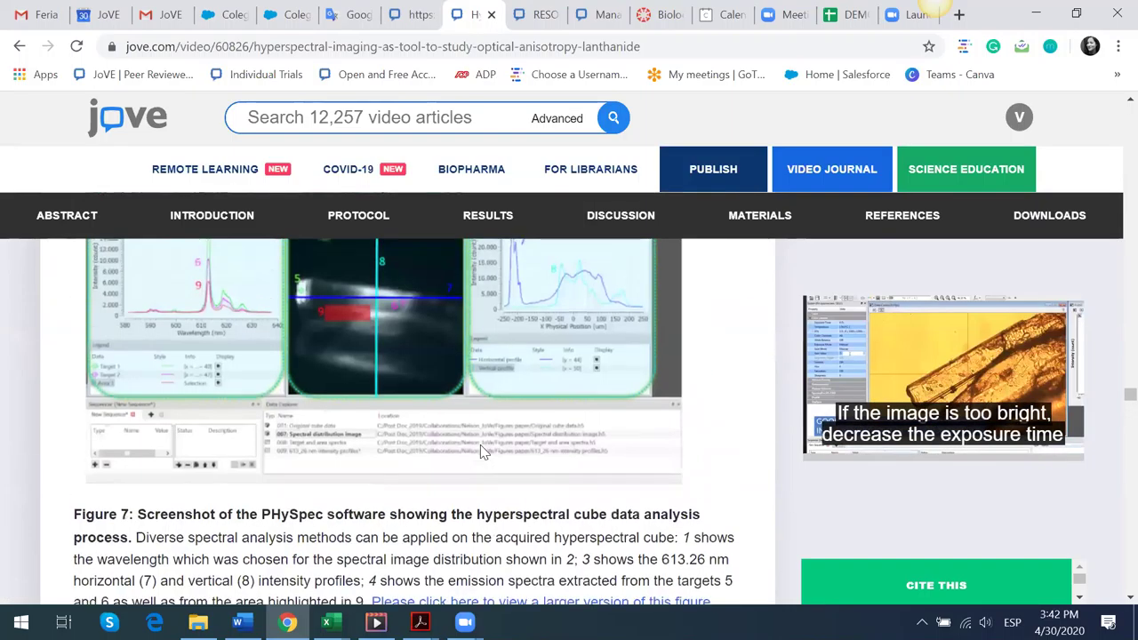
scroll(482, 435, "up", 5)
- Go to the article's Materials section, open its References section and look through the cited works
left_click(761, 217)
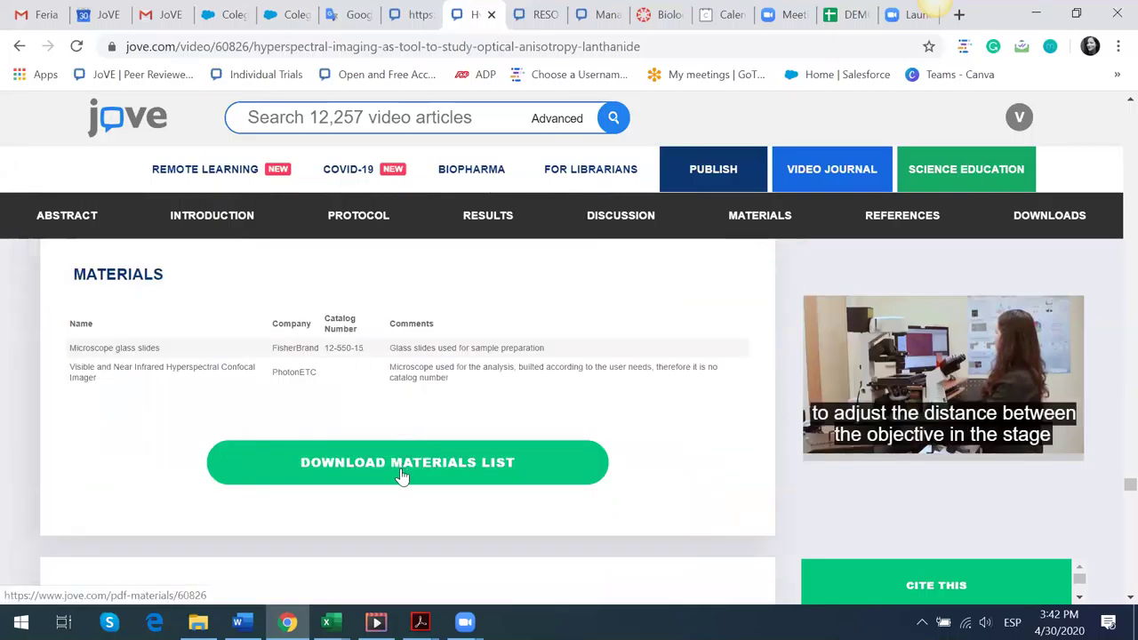
left_click(914, 218)
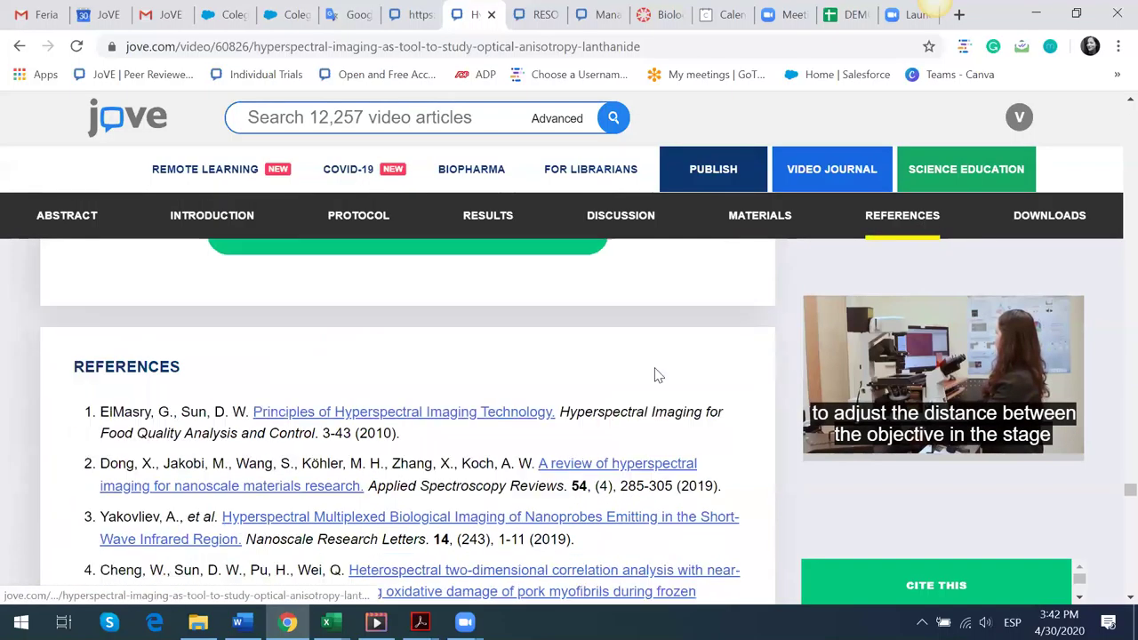
scroll(454, 467, "down", 1)
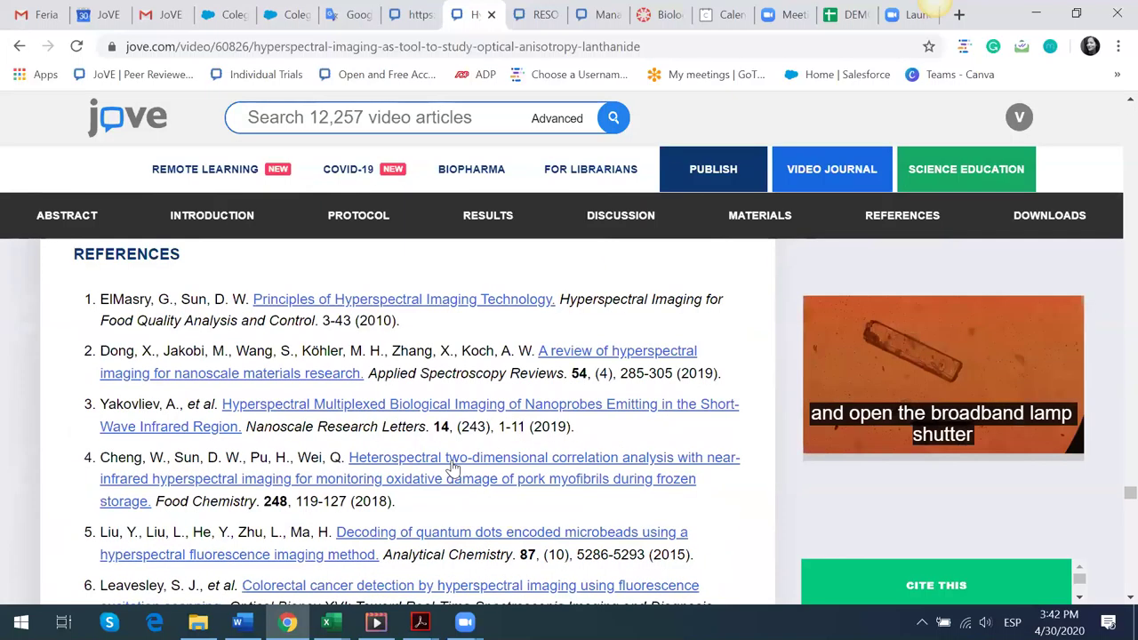
scroll(453, 467, "down", 3)
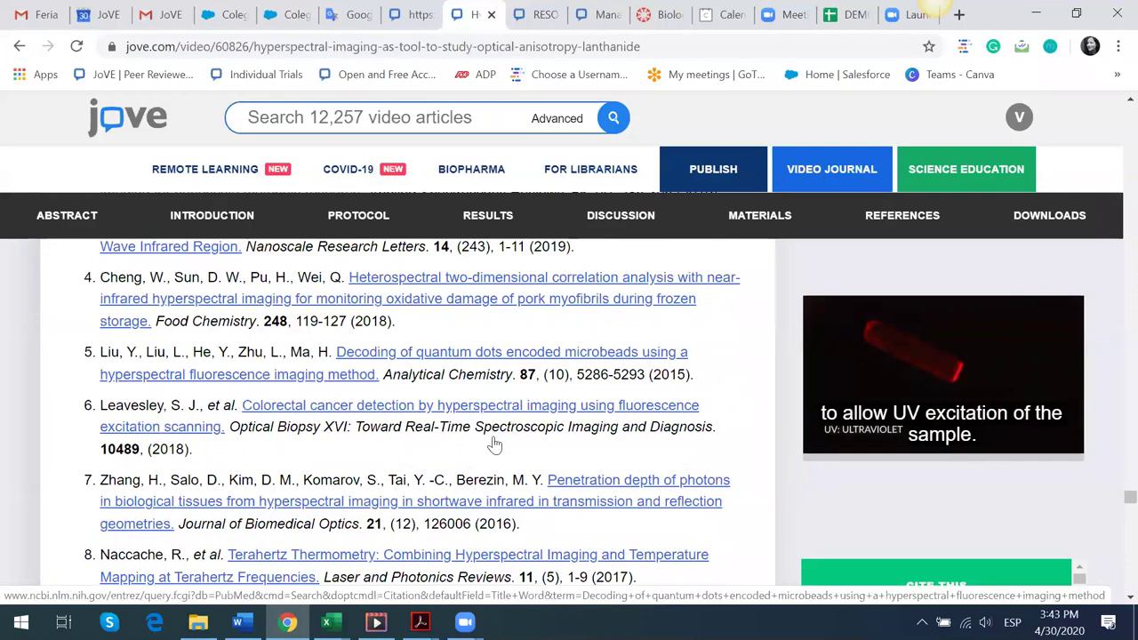
scroll(498, 434, "down", 4)
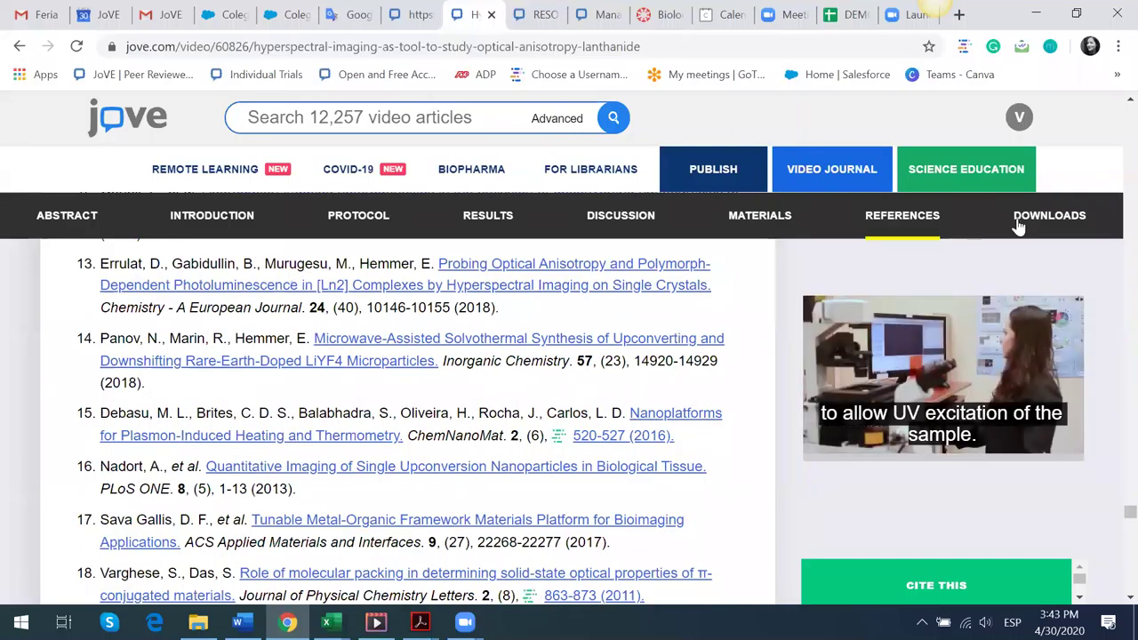
- View the article's download options and look over the comments section with its question and request form
mouse_move(1041, 226)
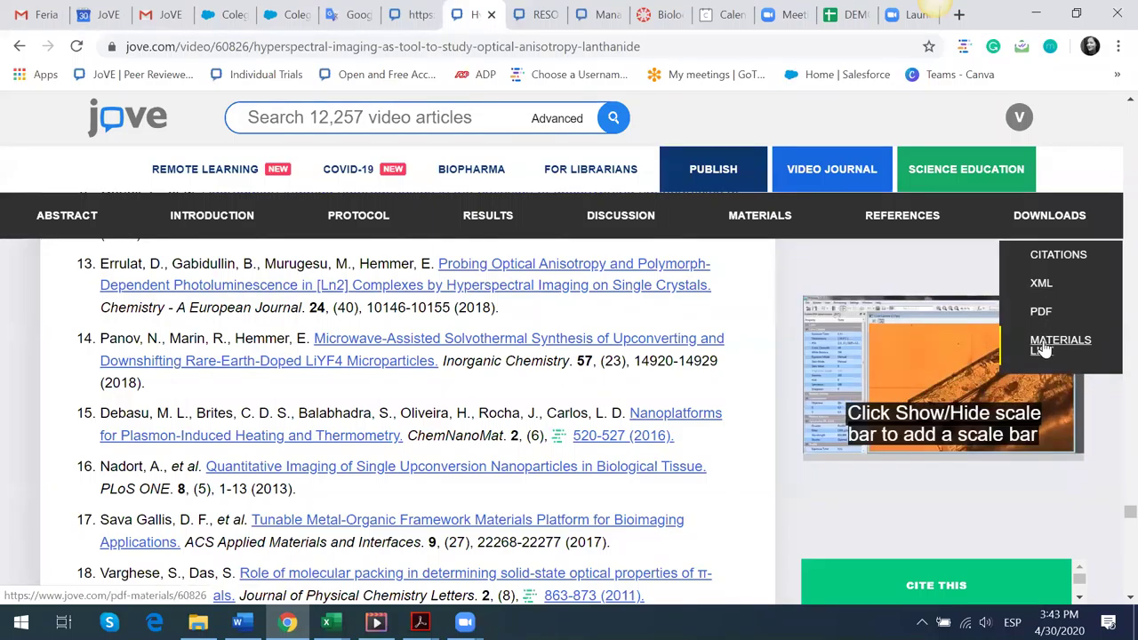
scroll(596, 427, "down", 1)
scroll(592, 422, "down", 15)
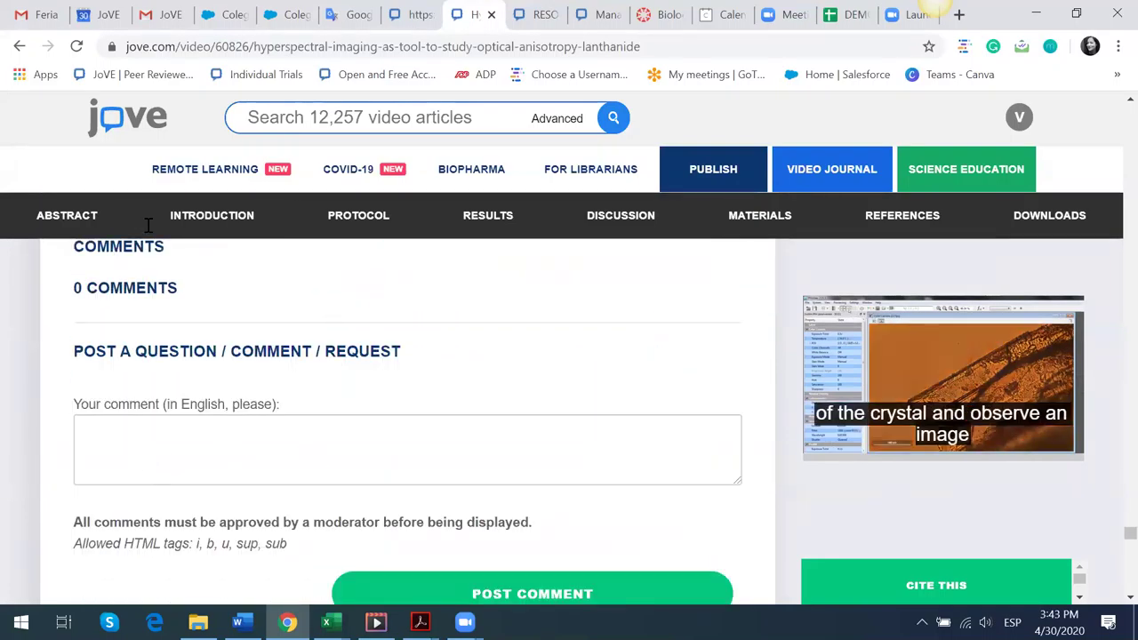
scroll(135, 382, "up", 1)
scroll(125, 395, "down", 1)
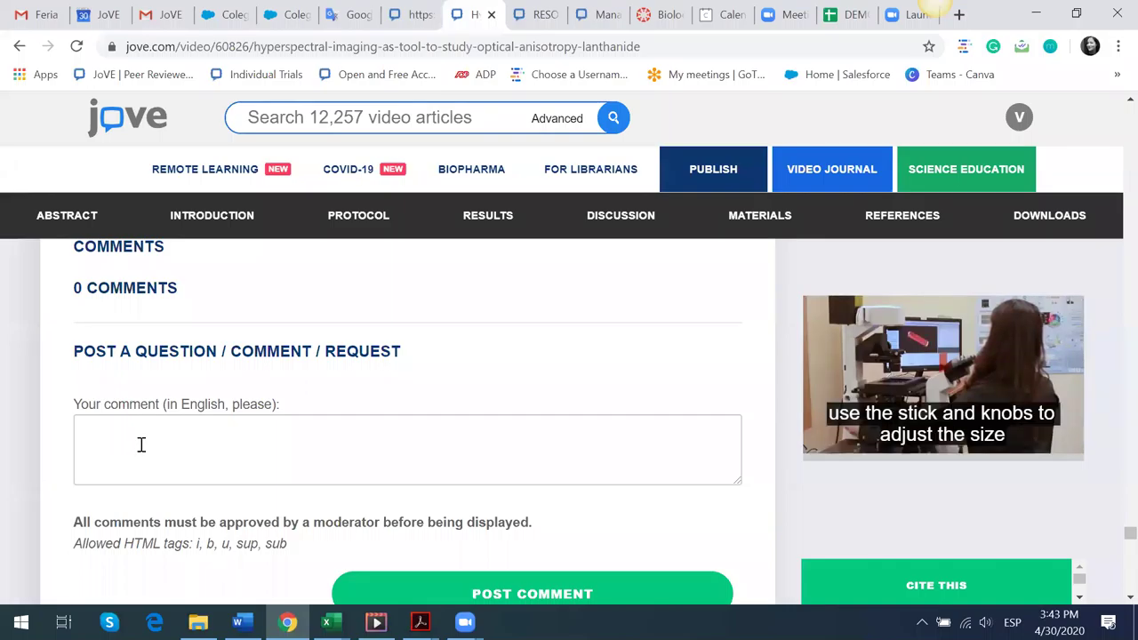
- Examine the article's Usage Statistics section and its date range fields
scroll(134, 440, "down", 6)
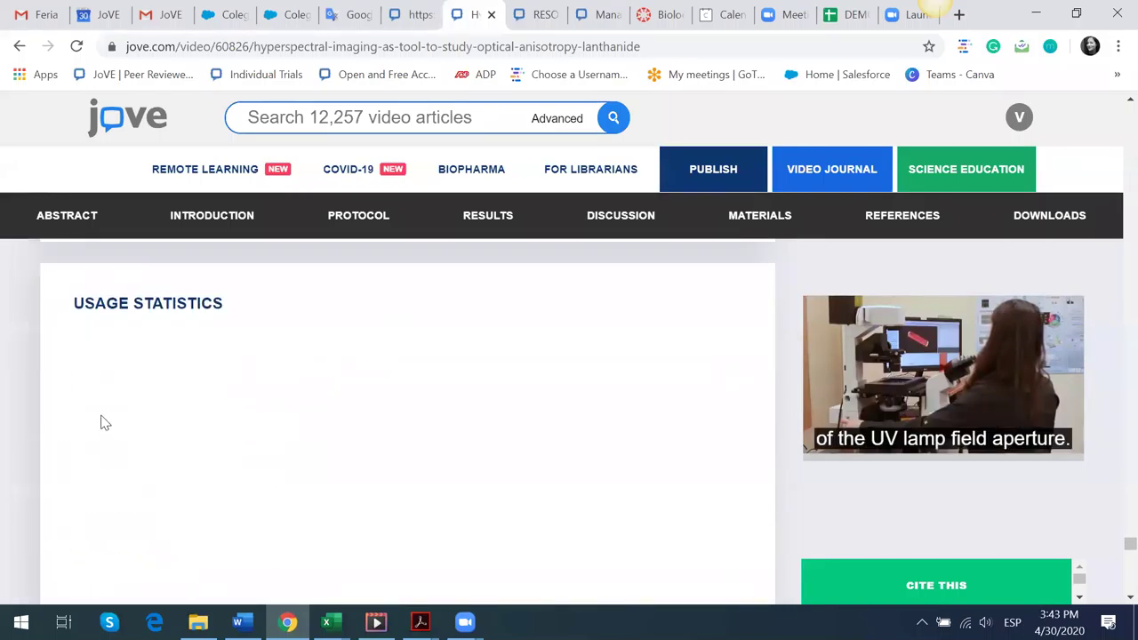
scroll(102, 422, "down", 1)
scroll(183, 428, "up", 1)
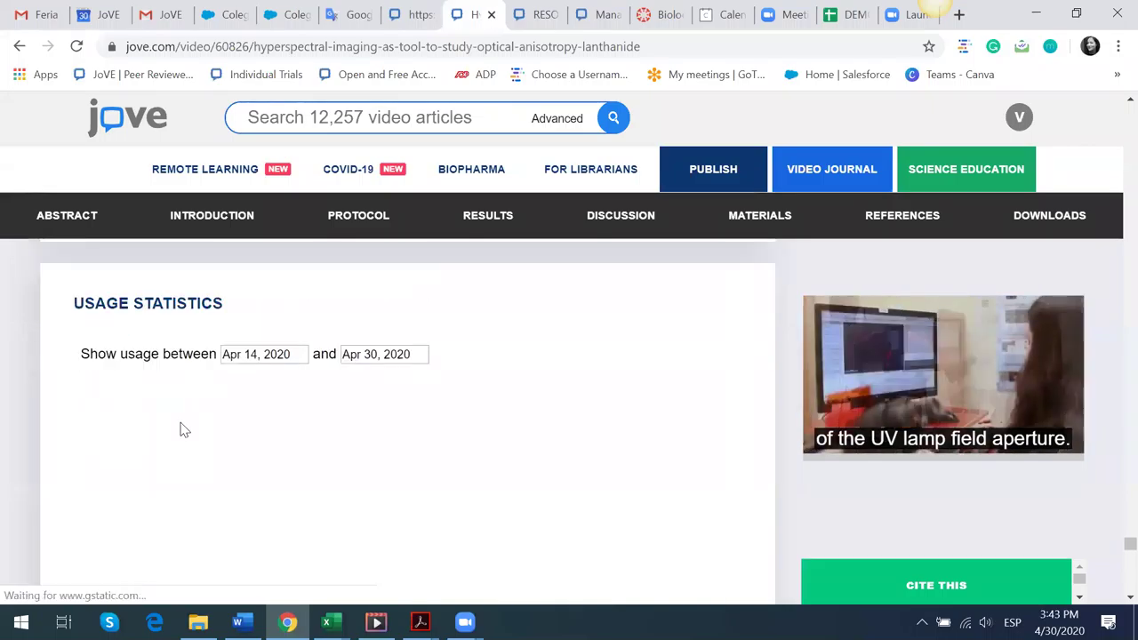
scroll(181, 429, "down", 1)
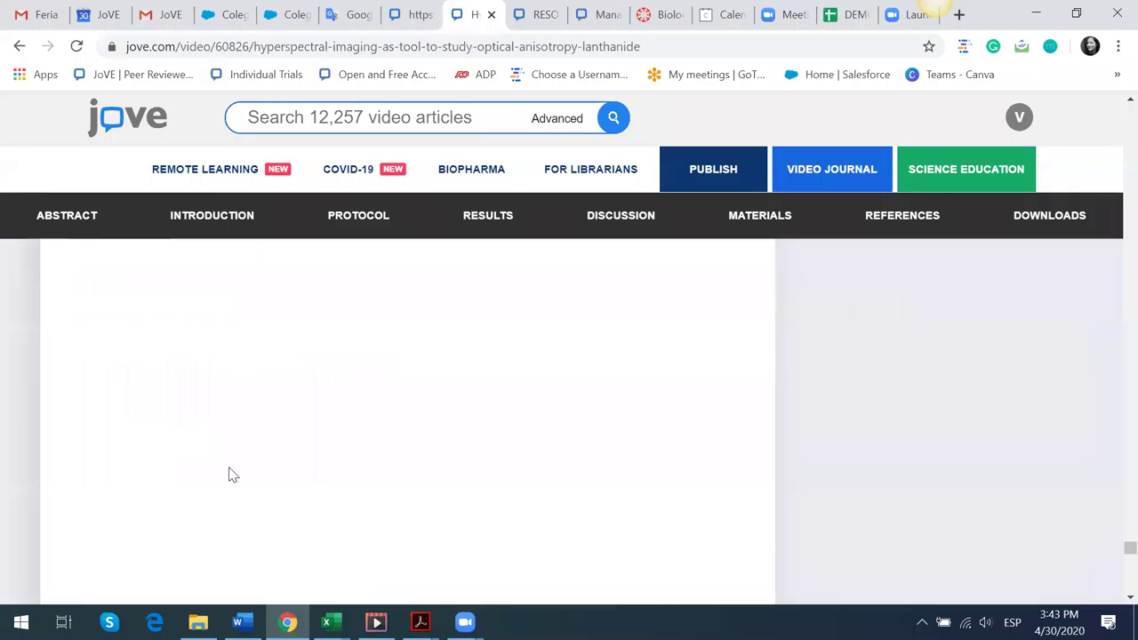
scroll(233, 445, "up", 1)
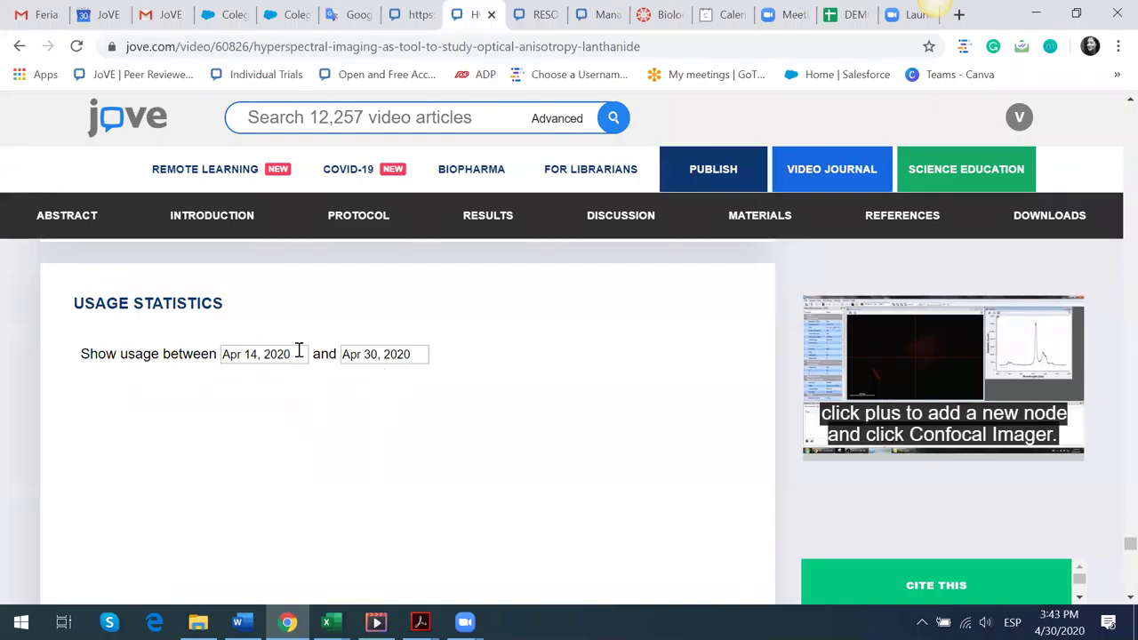
scroll(302, 350, "down", 6)
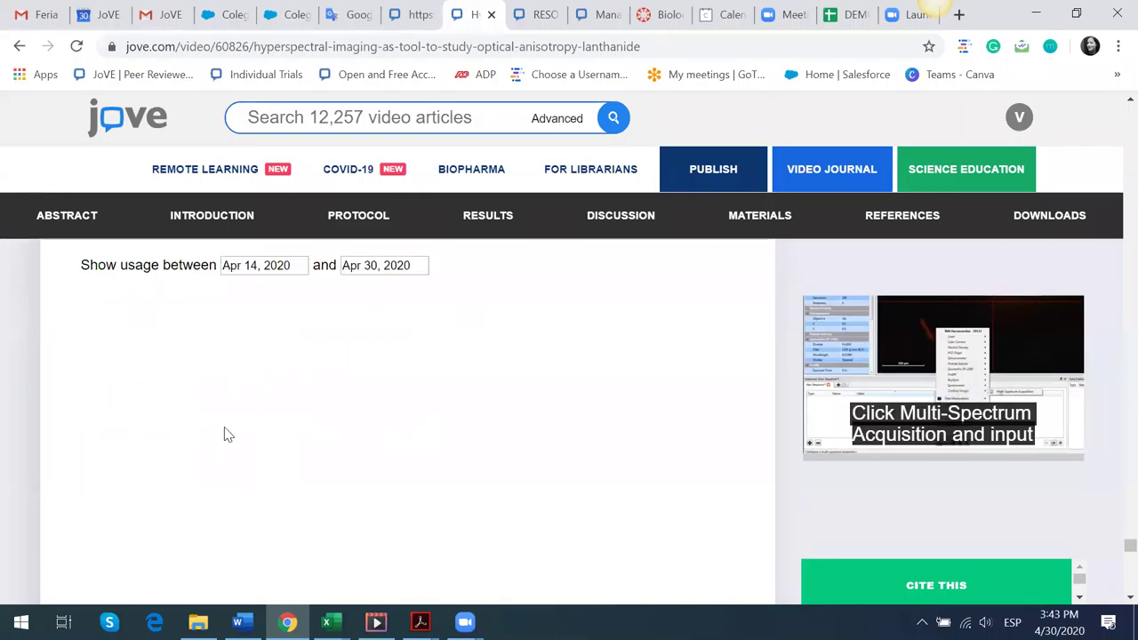
scroll(226, 414, "up", 1)
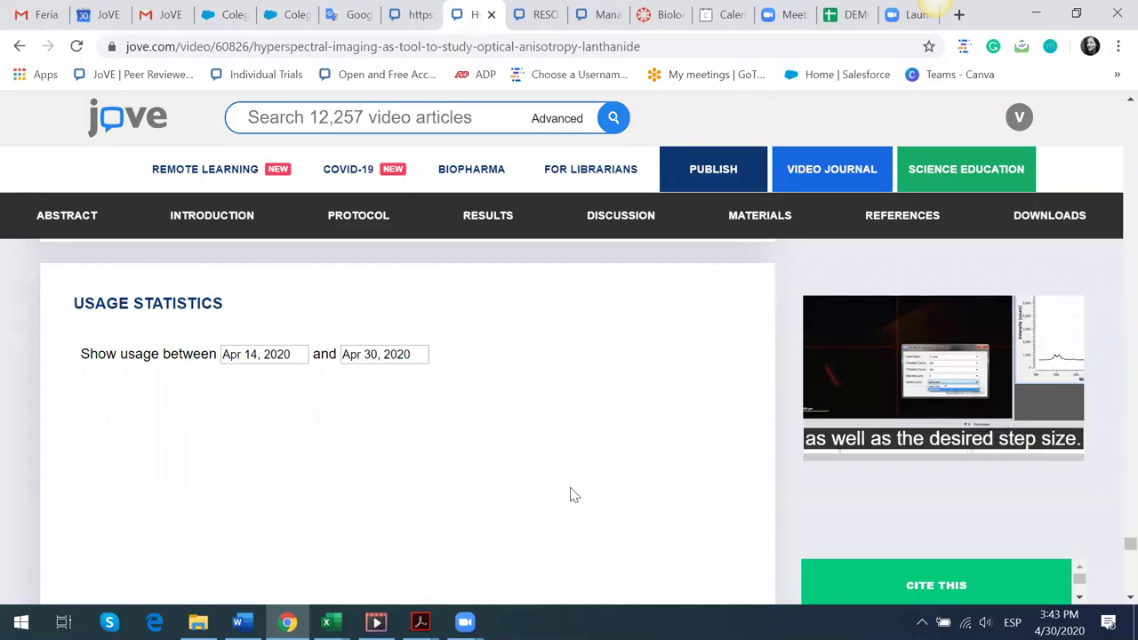
- Return to the article's title, video and chapter list at the beginning of the page
scroll(569, 493, "up", 5)
scroll(543, 437, "up", 10)
scroll(1115, 506, "up", 10)
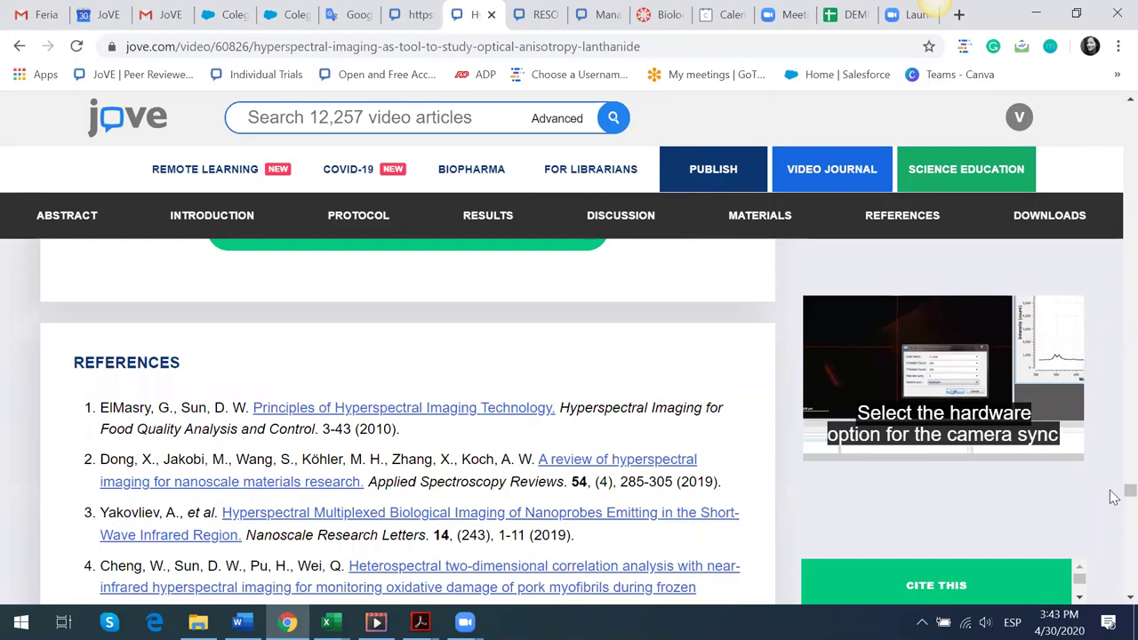
scroll(1114, 331, "up", 10)
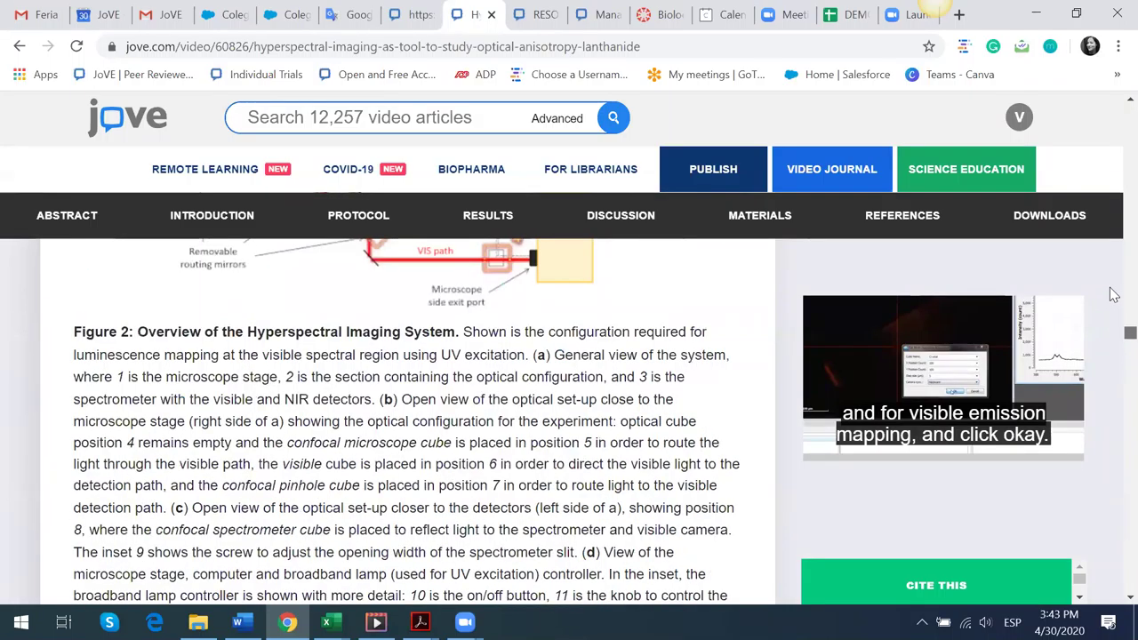
scroll(1113, 177, "up", 15)
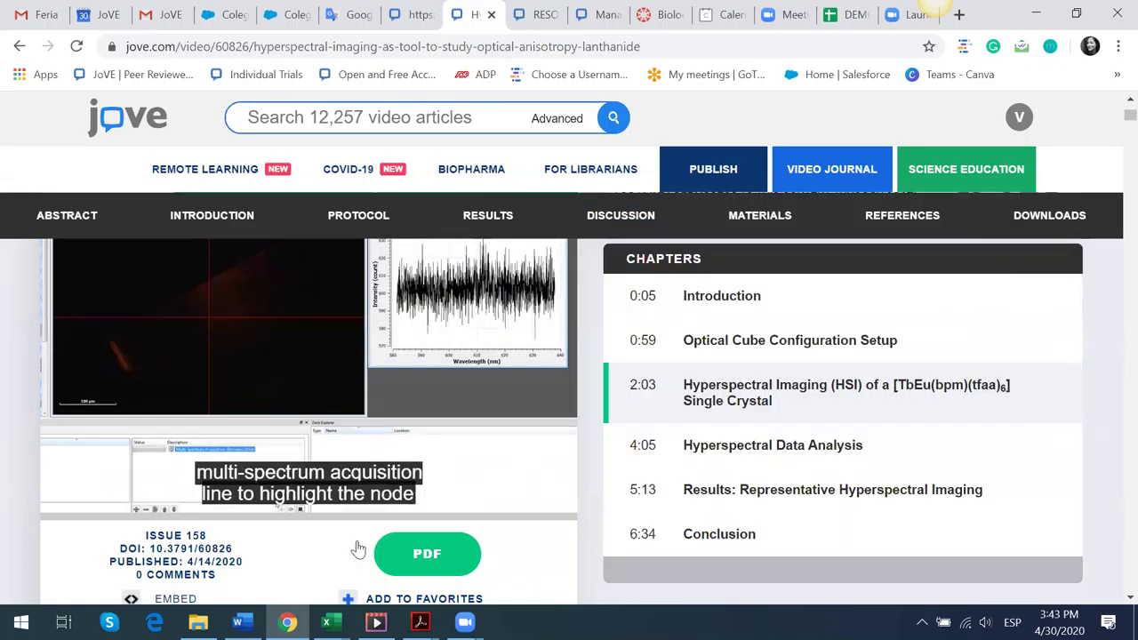
scroll(357, 549, "up", 2)
scroll(300, 507, "up", 1)
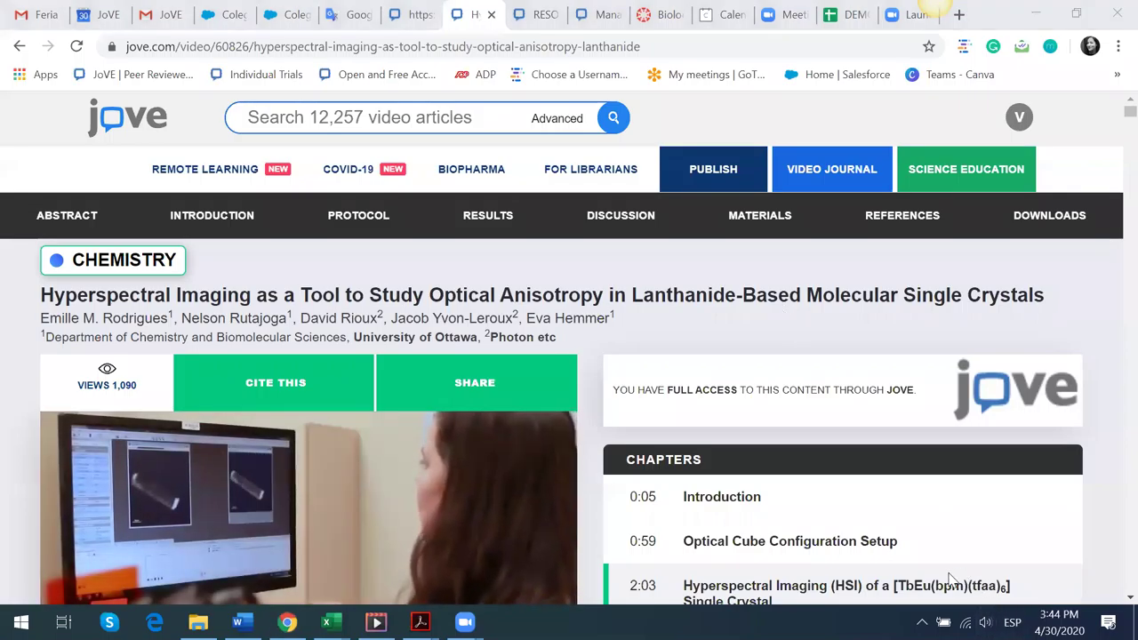
left_click(985, 623)
key("Escape")
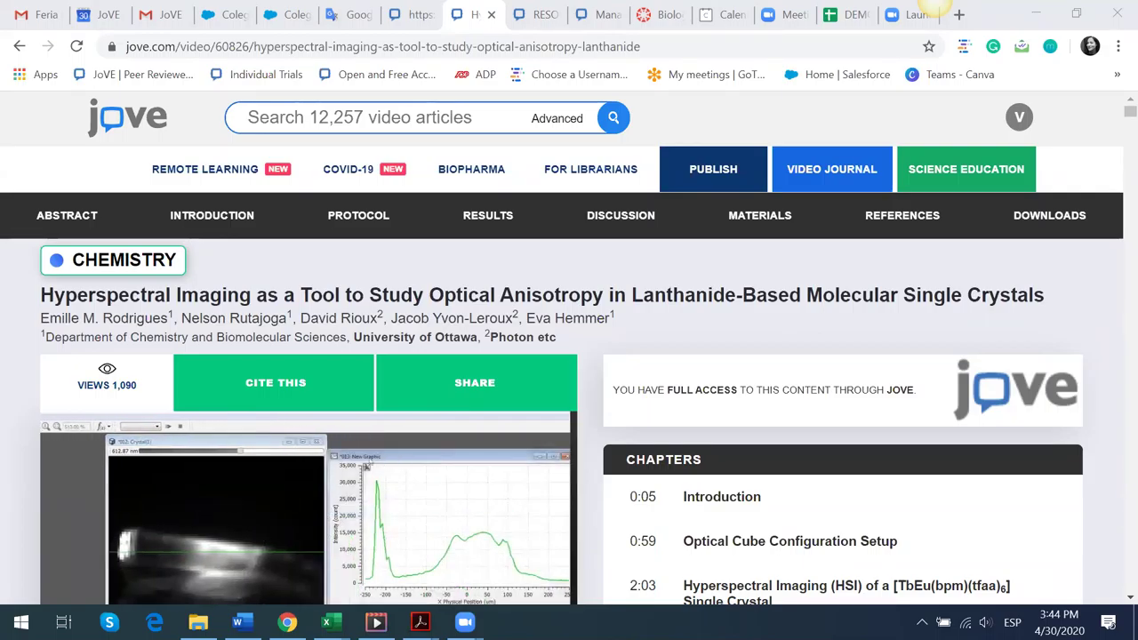
- Open the Contact Editor page from the Publish options and look over its submission contact information
mouse_move(679, 178)
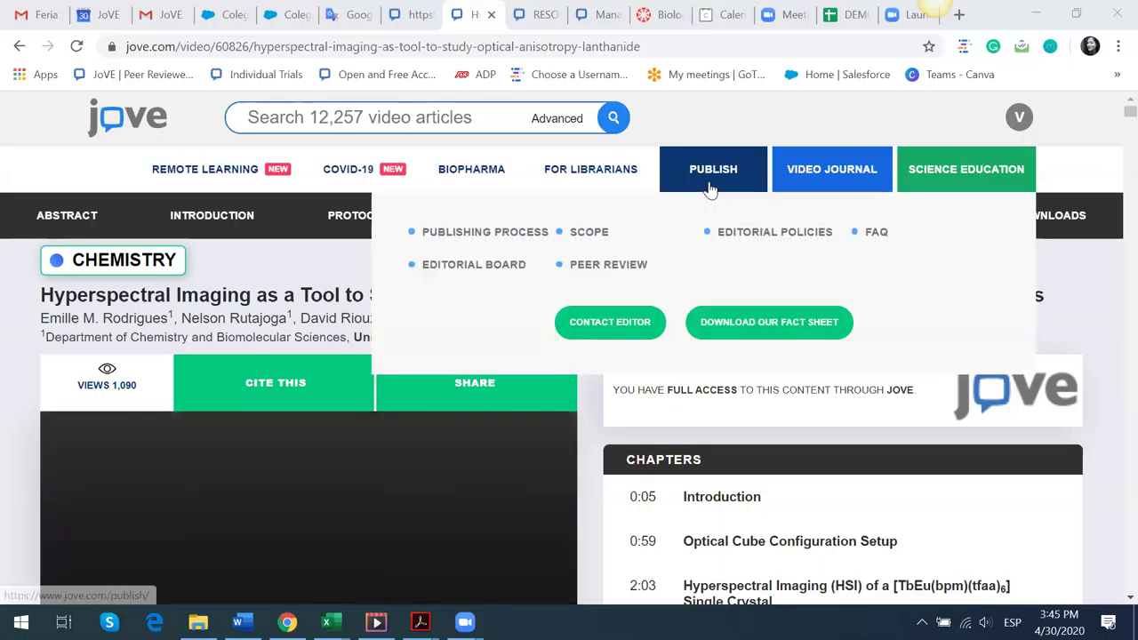
left_click(603, 336)
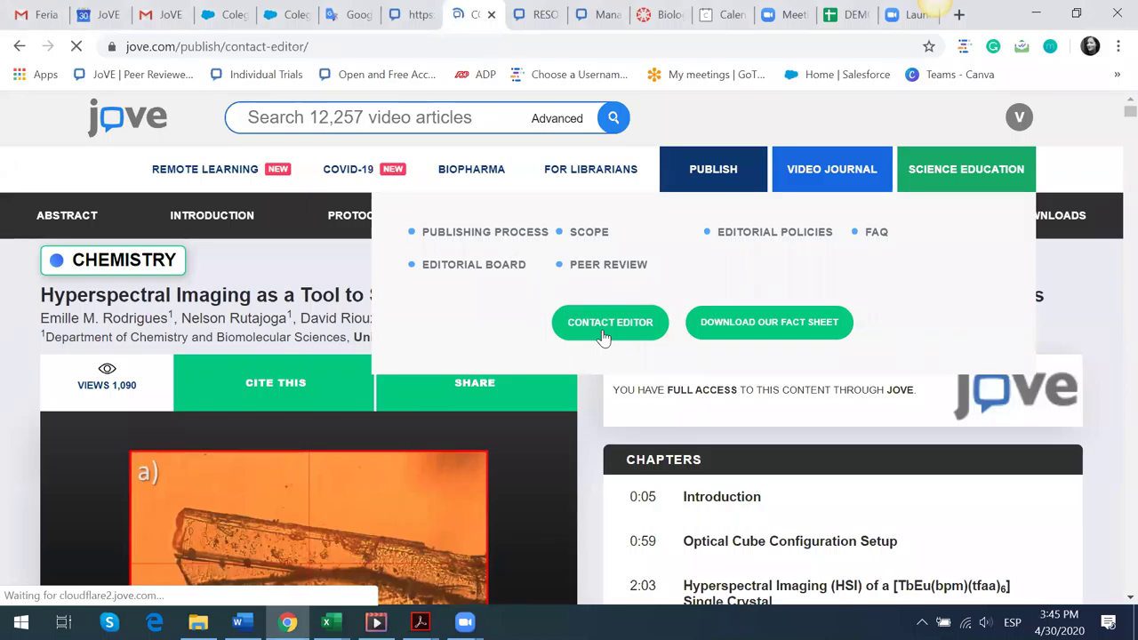
scroll(533, 373, "down", 1)
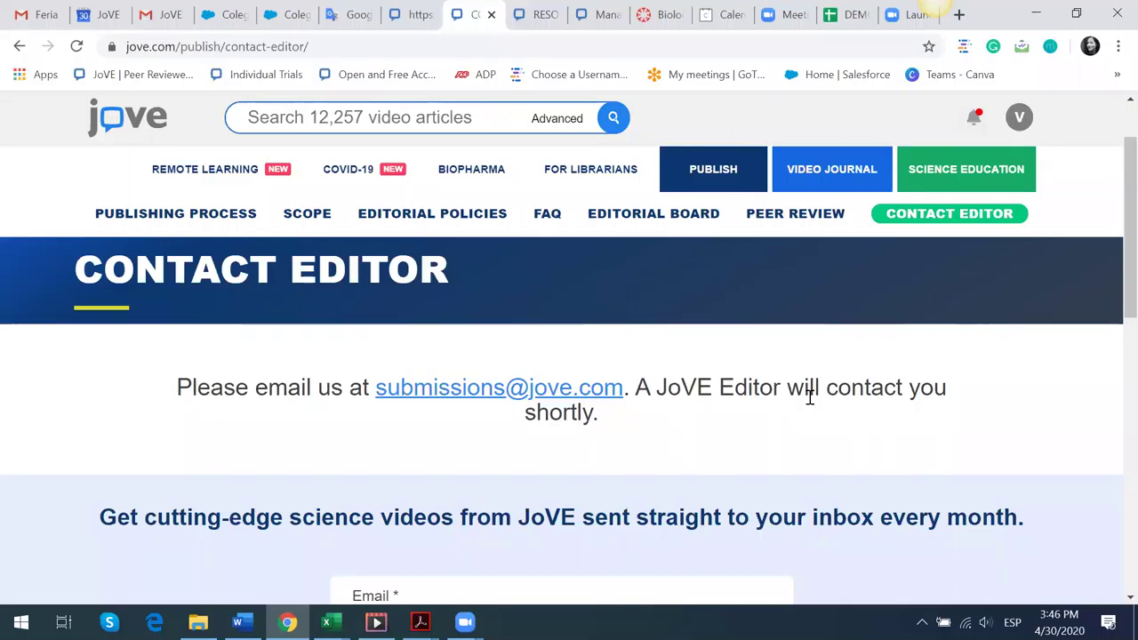
- Open the Lab Manual: Biology collection from the Science Education options
mouse_move(935, 174)
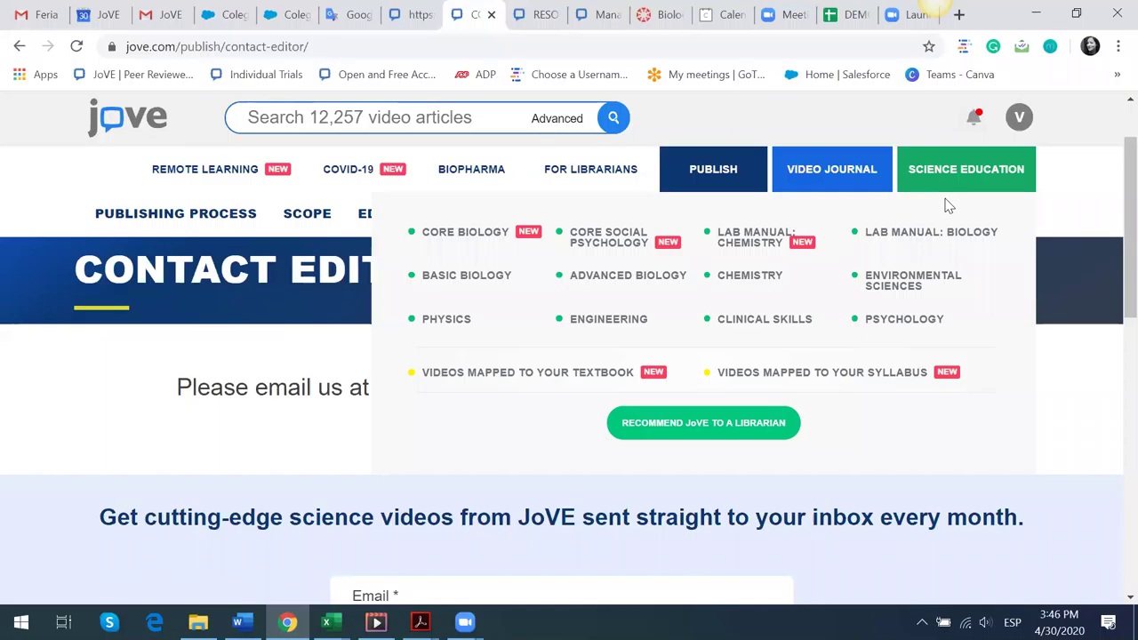
left_click(938, 236)
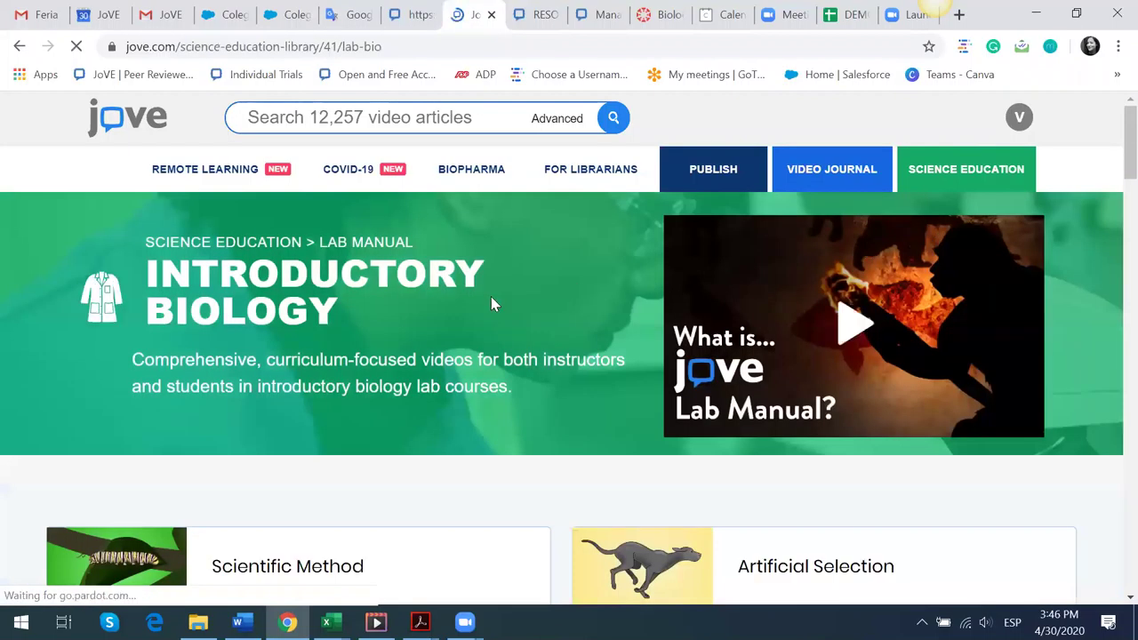
- Open the Science Education library and highlight its subject list from Basic Biology to Psychology
left_click(946, 178)
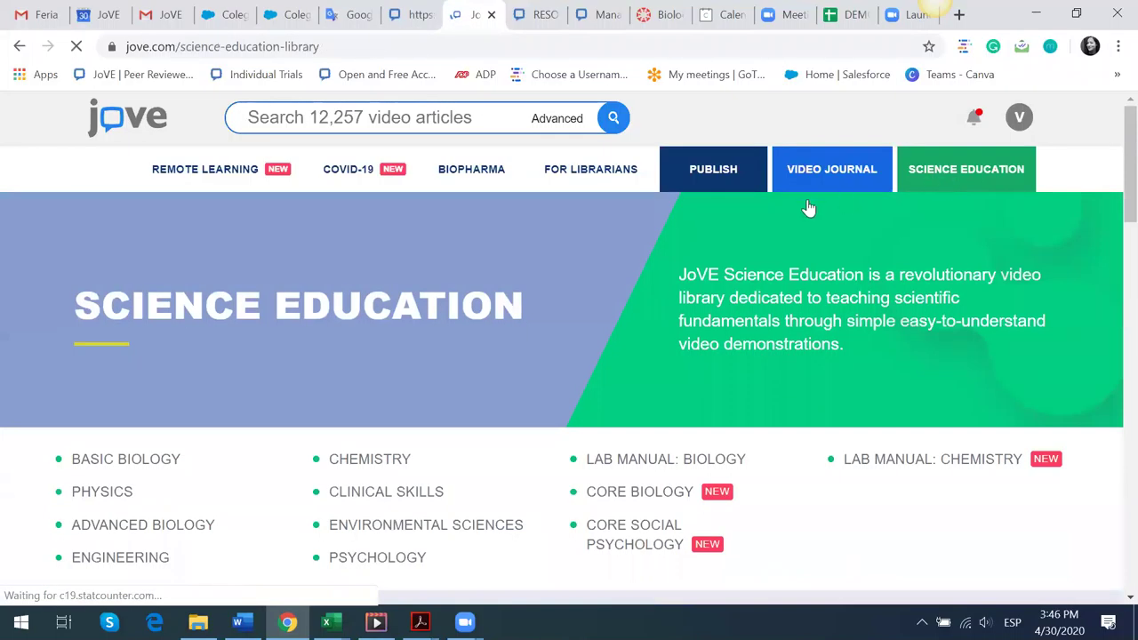
scroll(61, 282, "down", 2)
left_click_drag(61, 275, 467, 397)
left_click(469, 394)
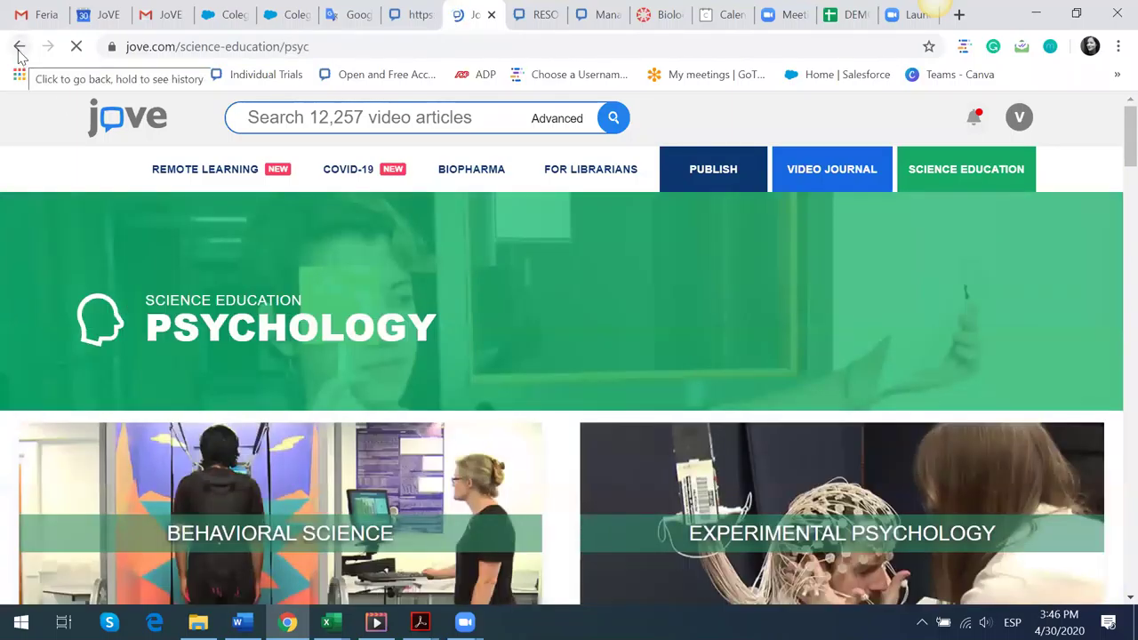
left_click(19, 49)
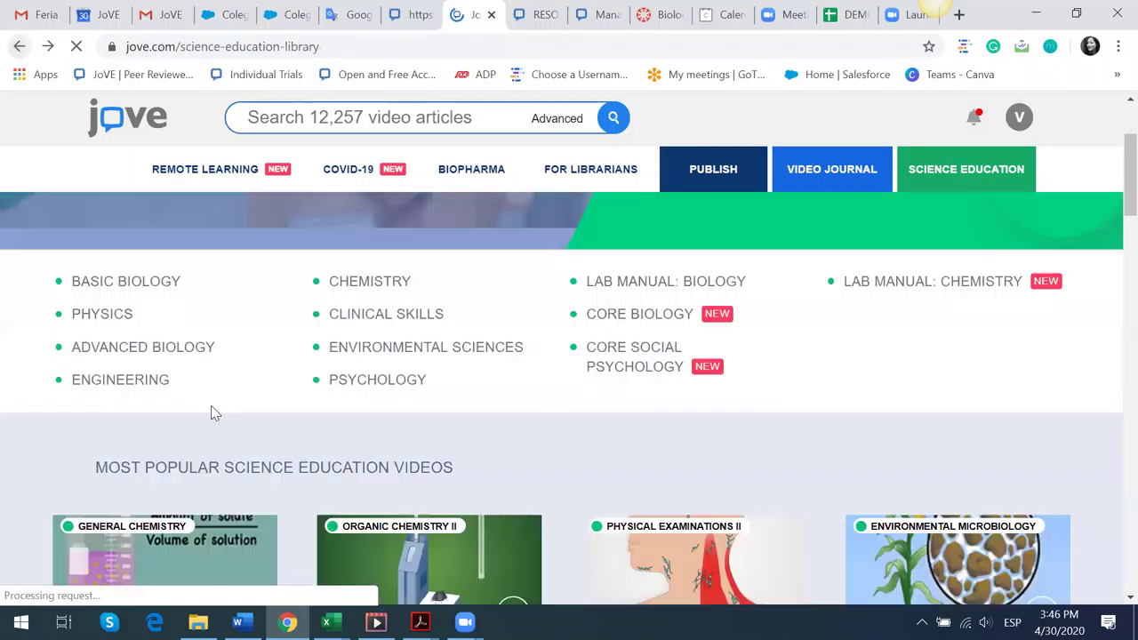
left_click_drag(36, 264, 427, 394)
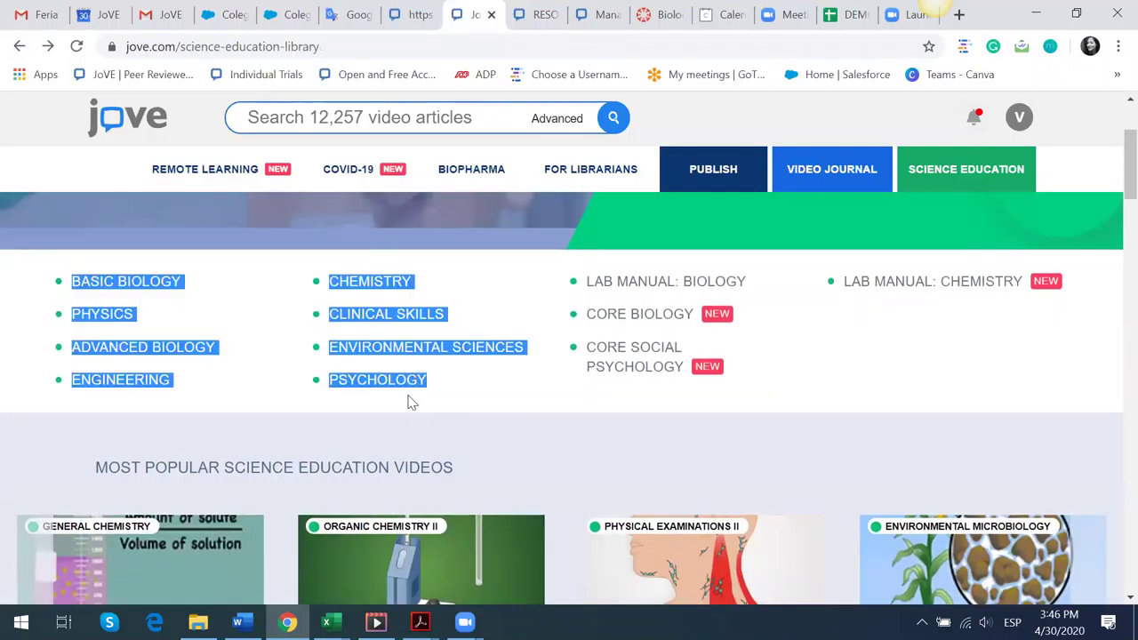
- Open the video An Introduction to Learning and Memory from the Behavioral Science collection under Psychology
left_click(381, 386)
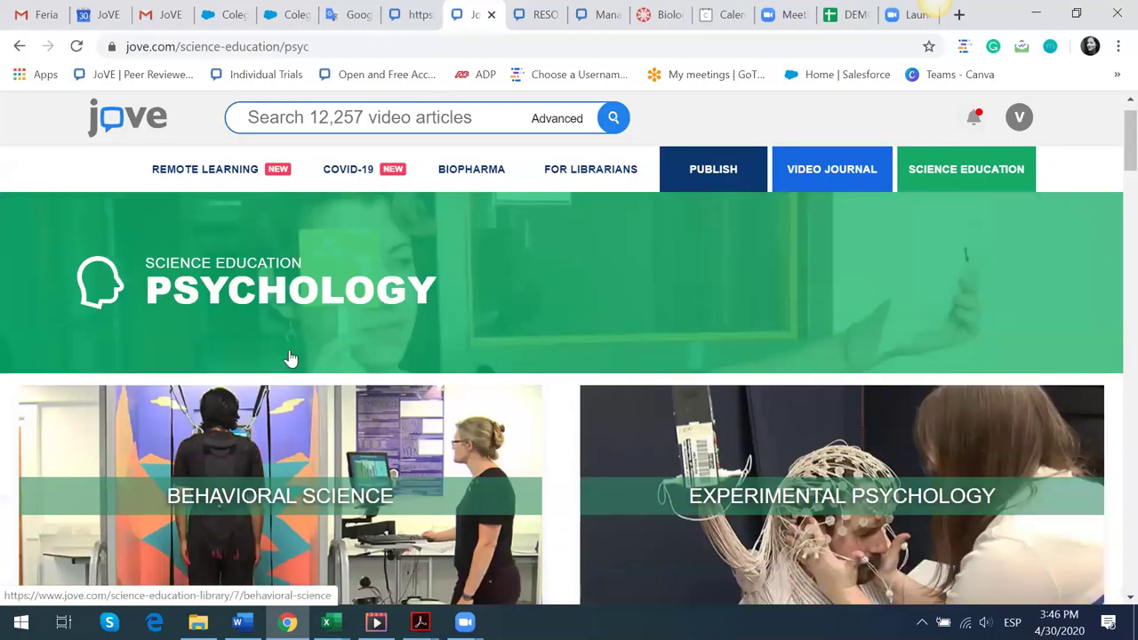
scroll(290, 359, "down", 2)
left_click(296, 356)
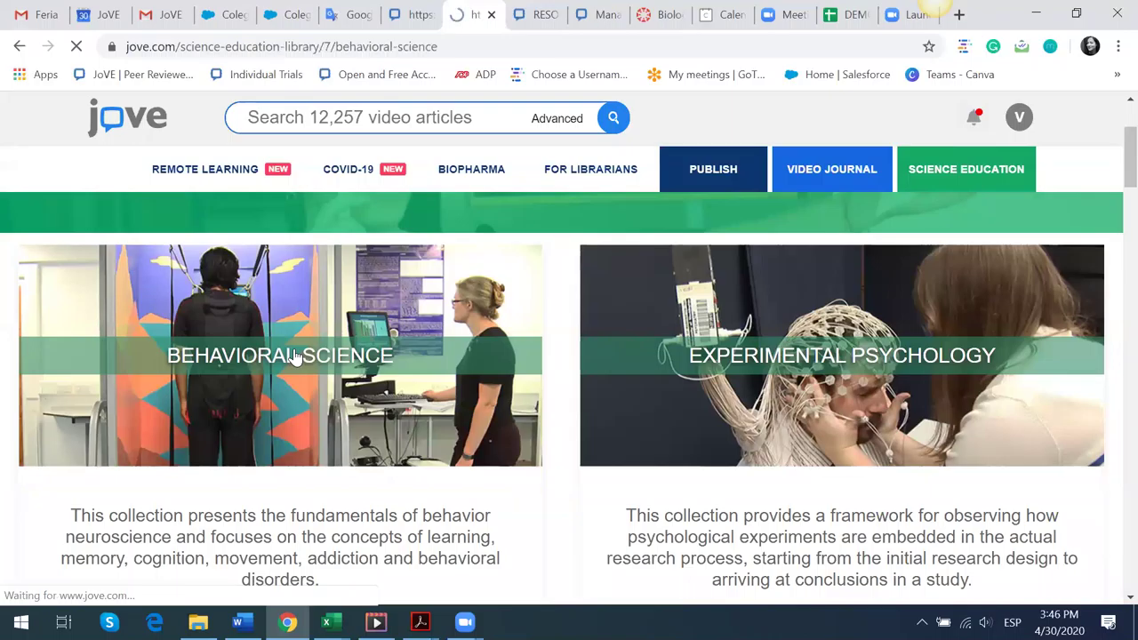
scroll(483, 362, "down", 1)
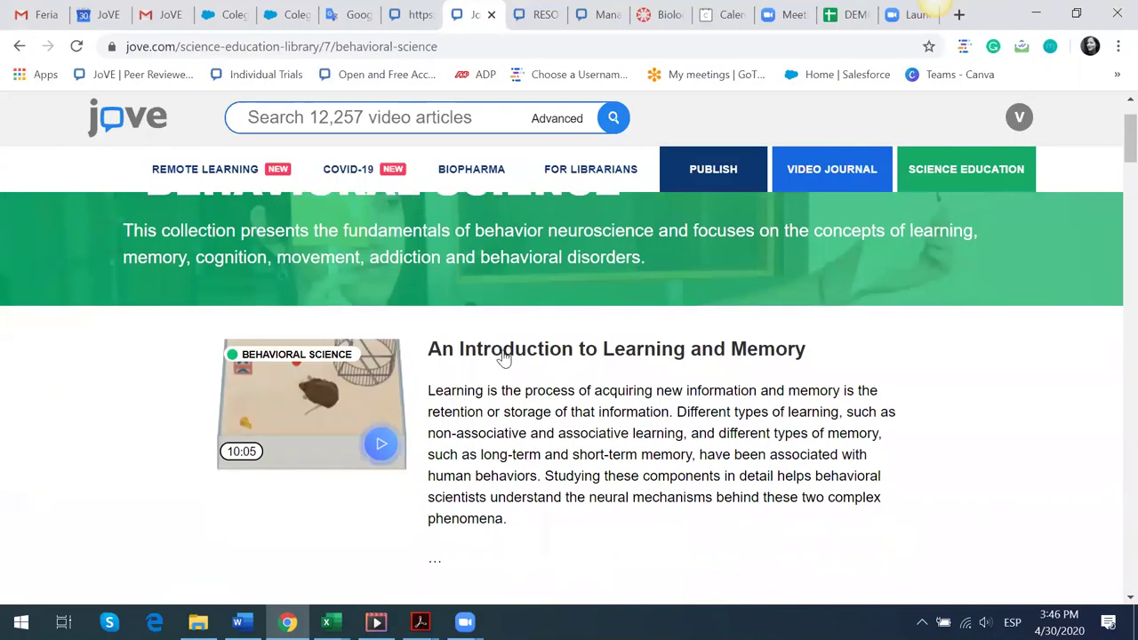
left_click(505, 352)
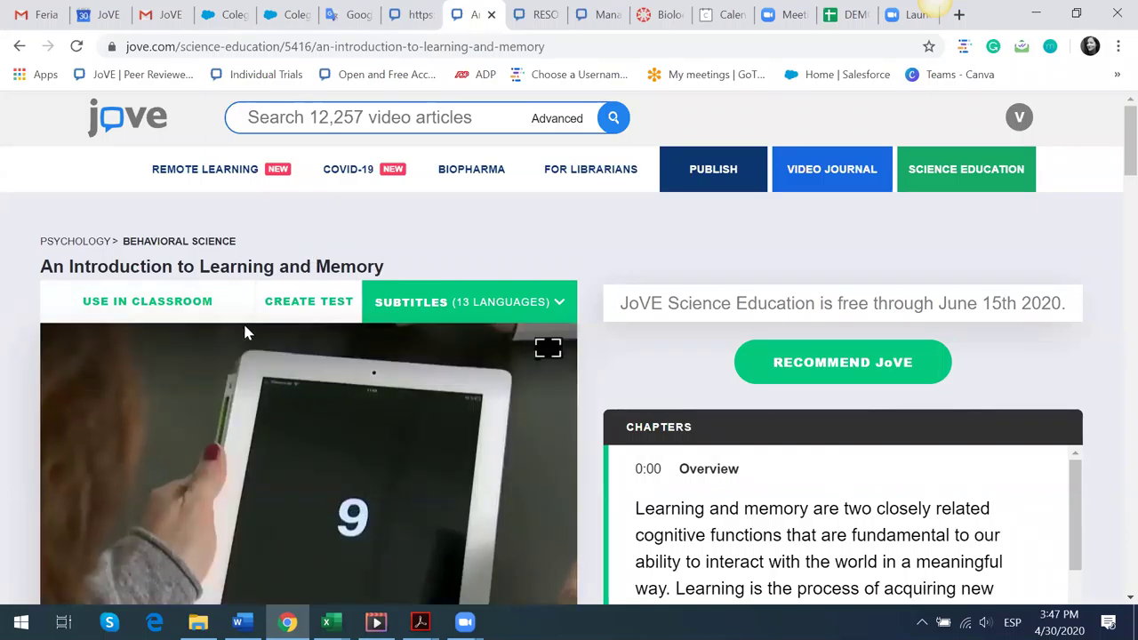
- Create a test from the Learning and Memory video and name it EXAMEN
left_click(325, 302)
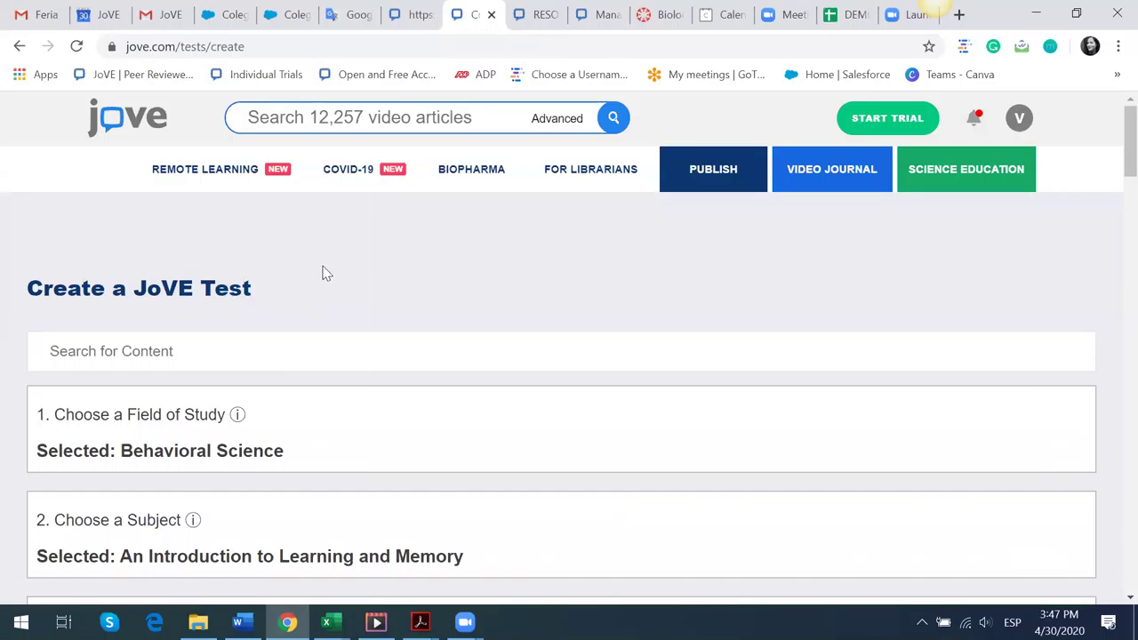
scroll(311, 347, "down", 4)
left_click(135, 325)
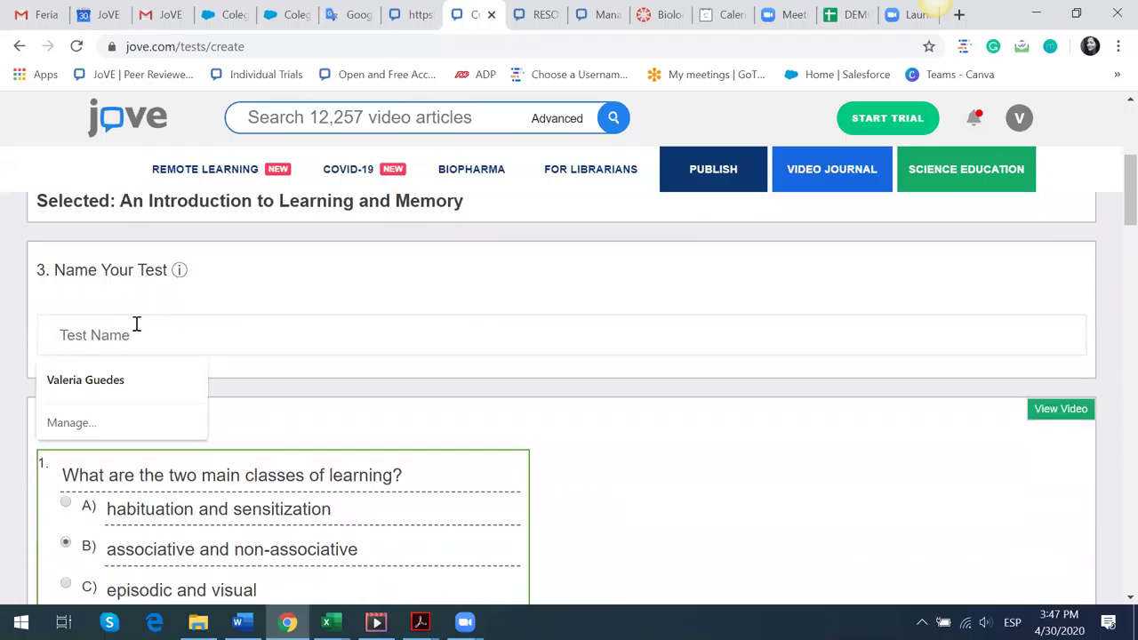
key("Caps_Lock")
type("EXAMEN")
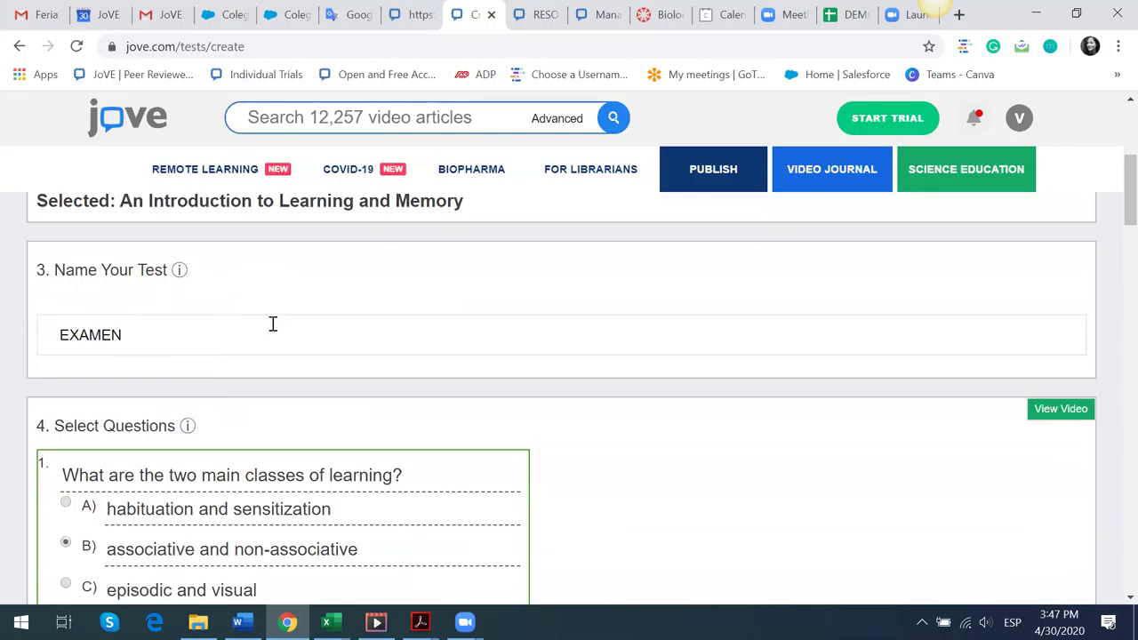
- Replace the text of question 1 with "español" and set the question to Don't Use
scroll(258, 334, "down", 2)
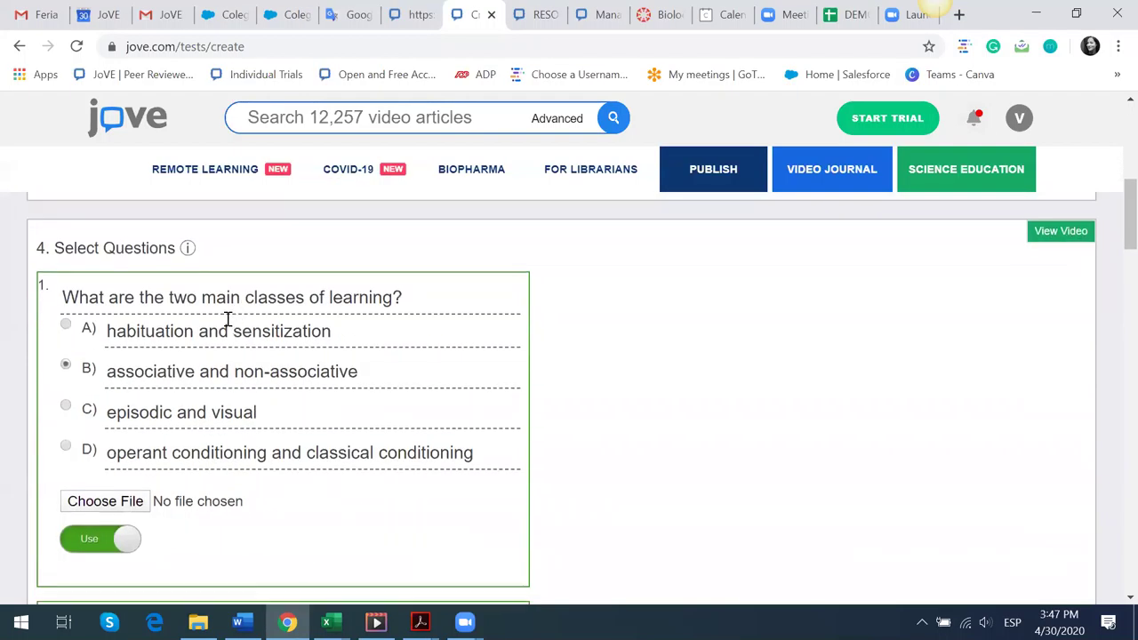
scroll(234, 420, "down", 1)
scroll(404, 281, "up", 1)
left_click_drag(416, 299, 4, 301)
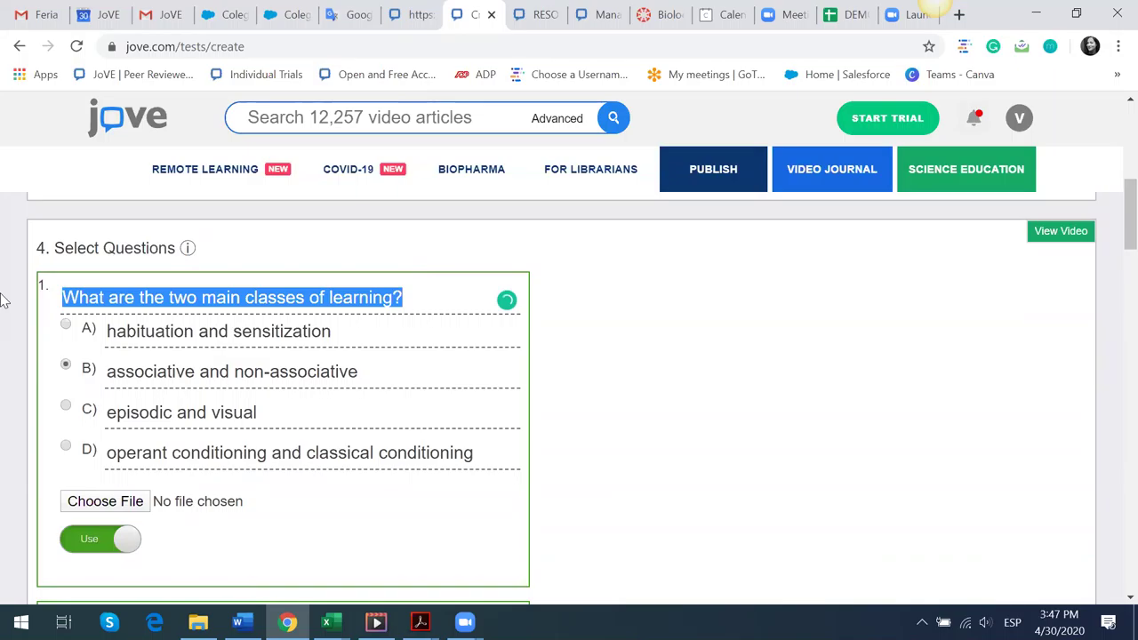
type("español")
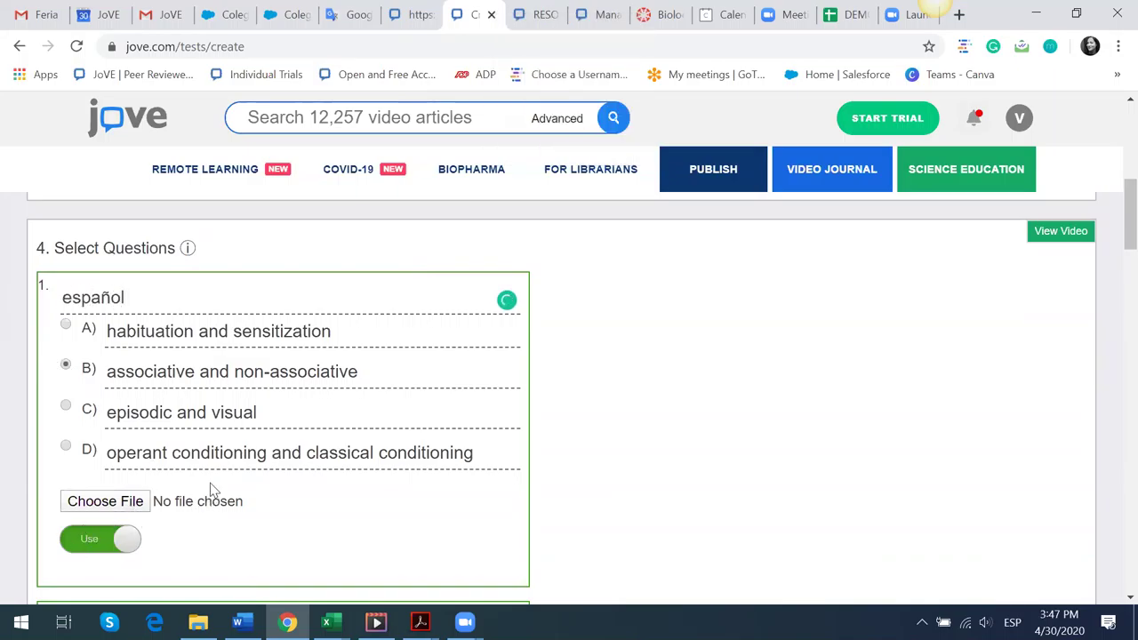
scroll(211, 491, "down", 1)
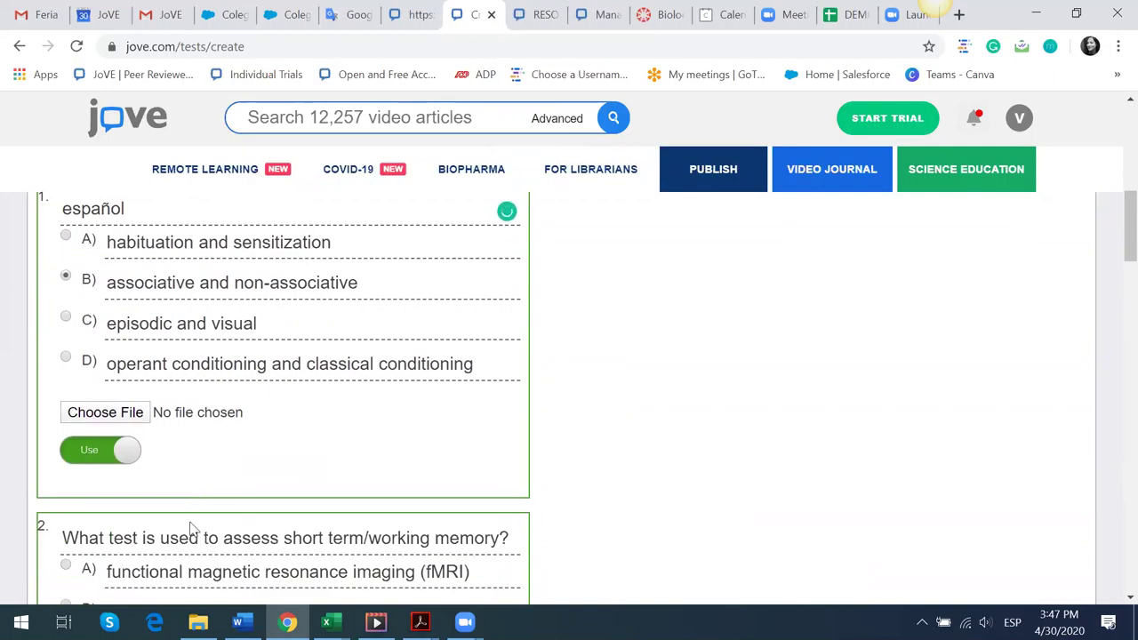
left_click(89, 451)
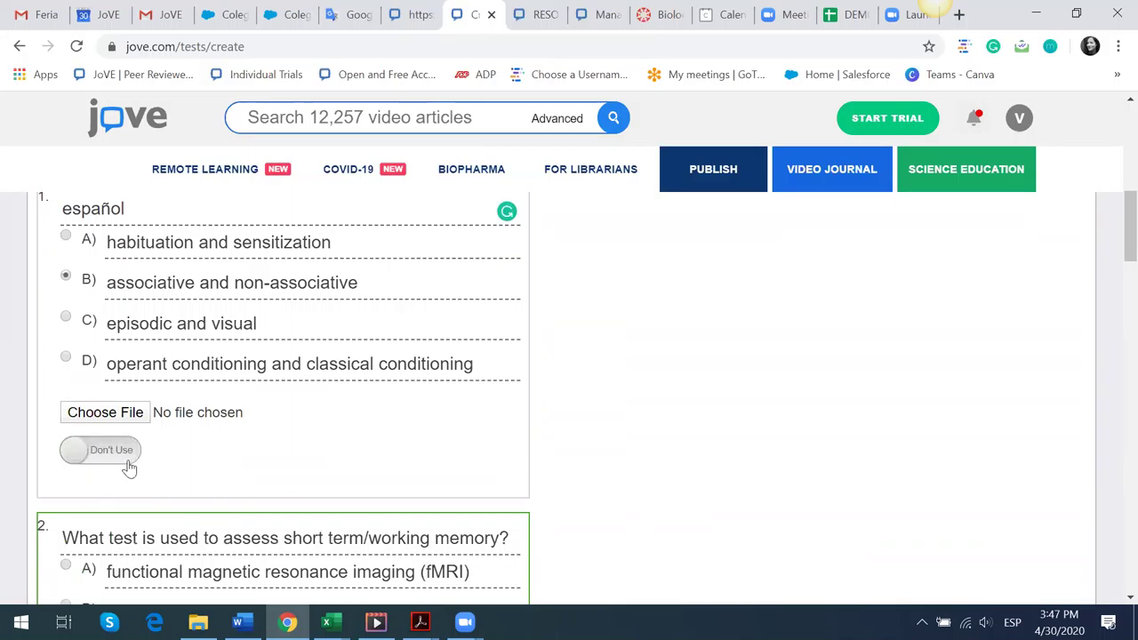
- Look through the remaining test questions and add a new question with the text PREGUNTA
scroll(592, 431, "down", 10)
scroll(587, 424, "up", 1)
scroll(587, 424, "up", 1)
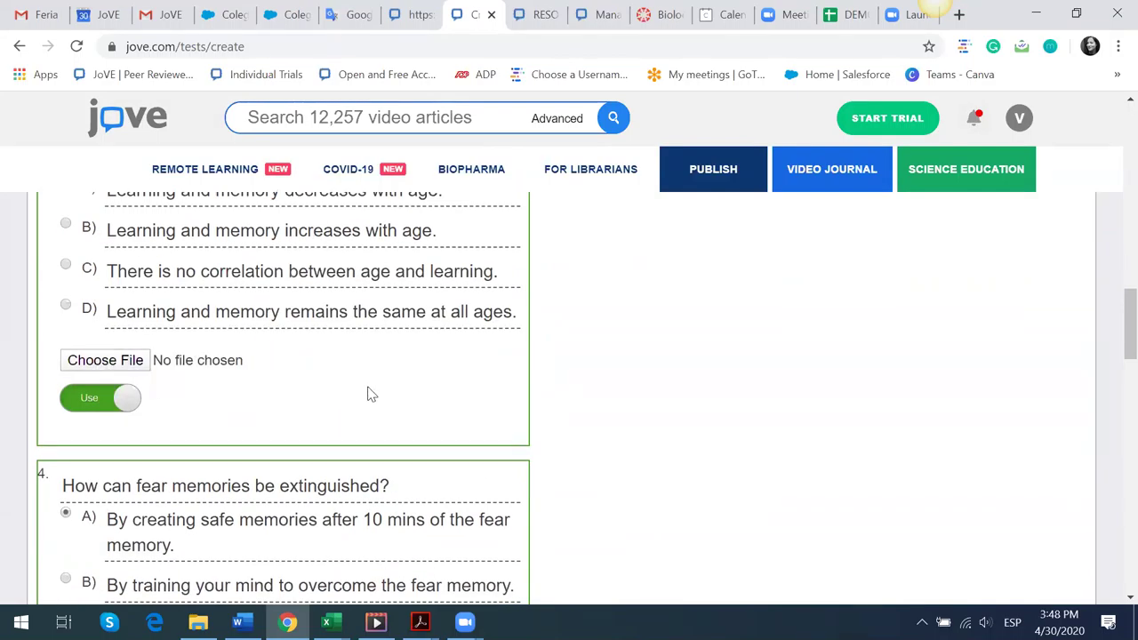
scroll(371, 395, "up", 3)
scroll(372, 396, "down", 8)
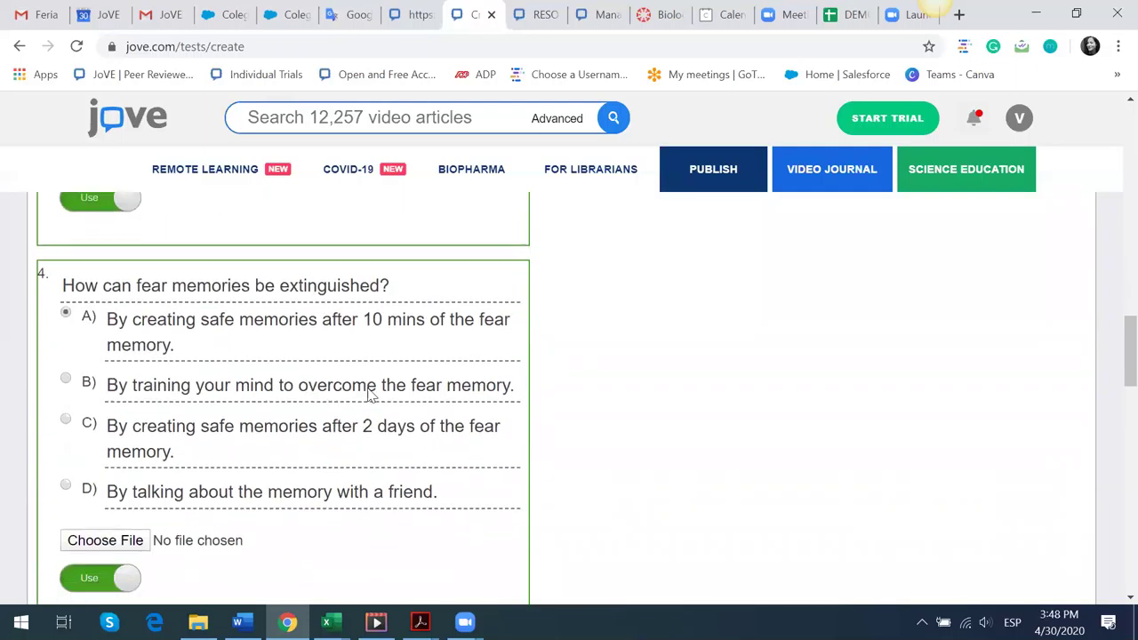
scroll(372, 396, "down", 3)
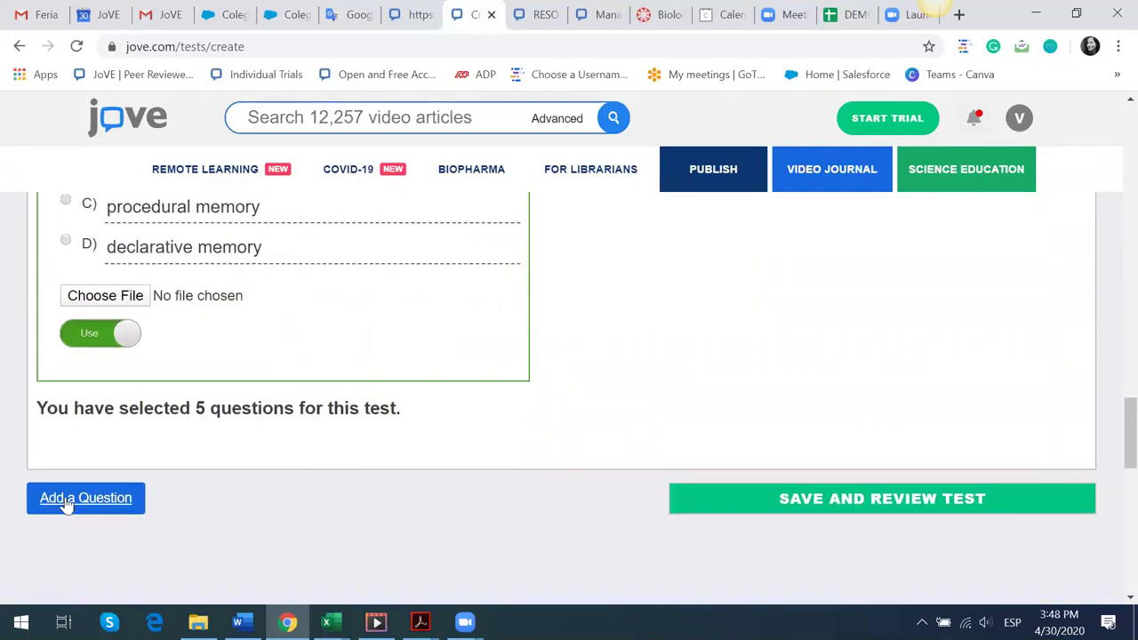
scroll(569, 457, "up", 6)
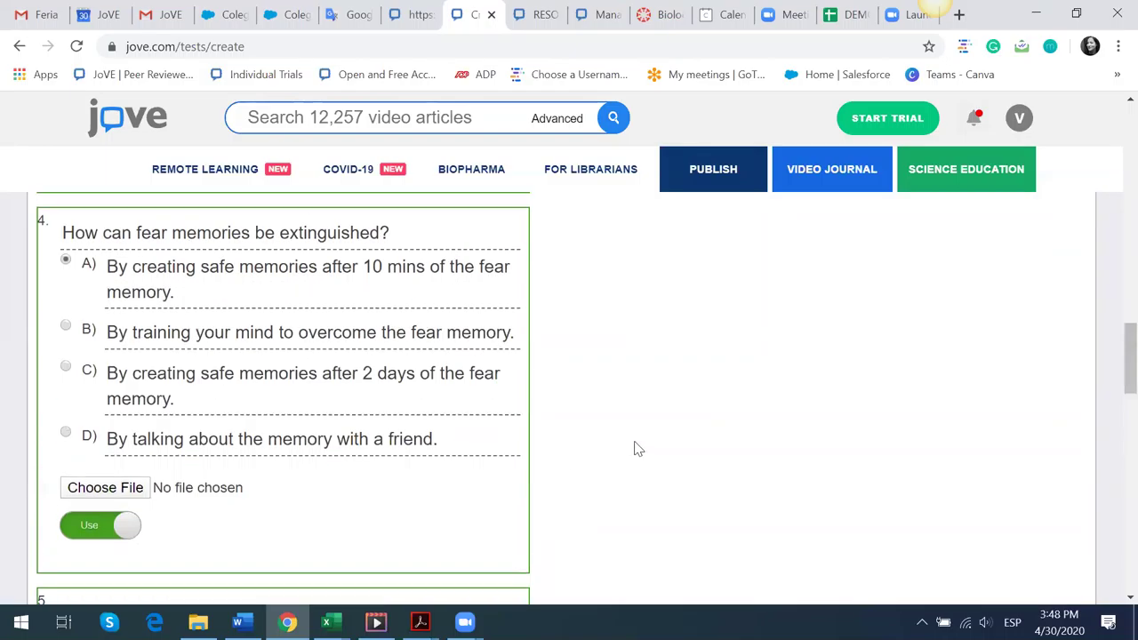
scroll(634, 448, "up", 10)
left_click(672, 308)
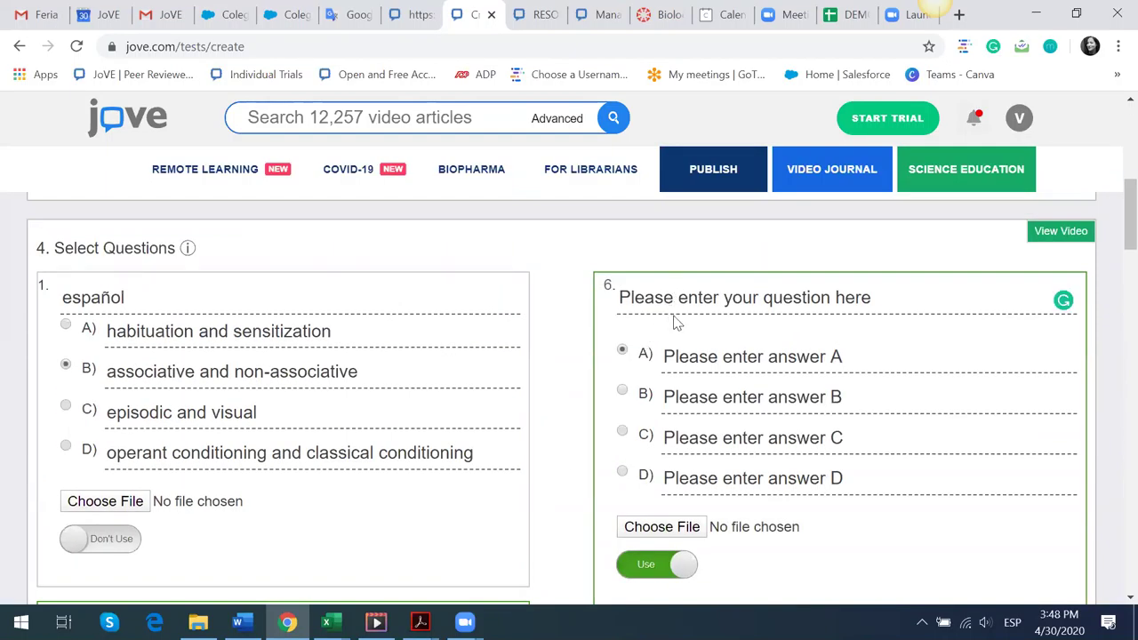
key("Caps_Lock")
type("PREGUNTA")
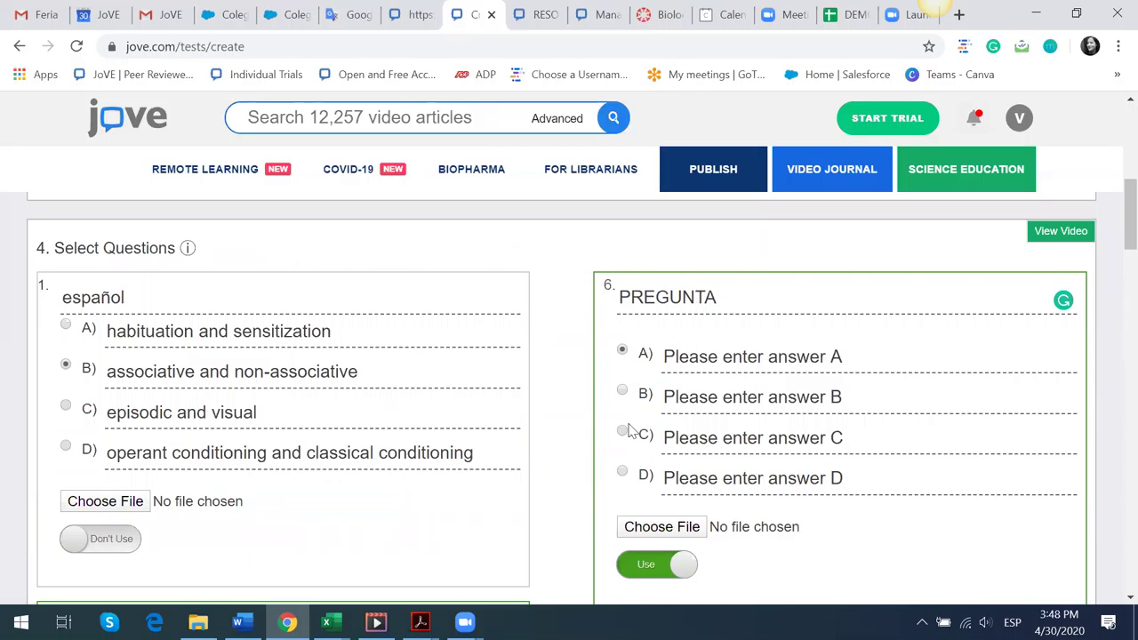
- Mark answer C as the correct one for the new question and enter CORRECTA as its text
left_click(622, 432)
left_click(729, 442)
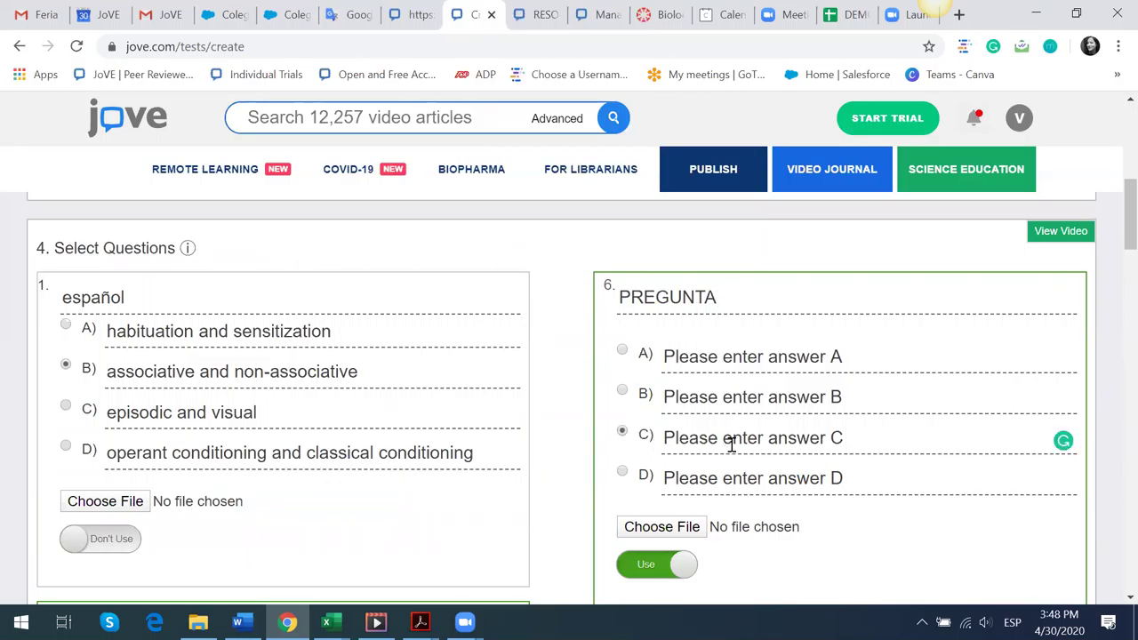
type("CORRECTA")
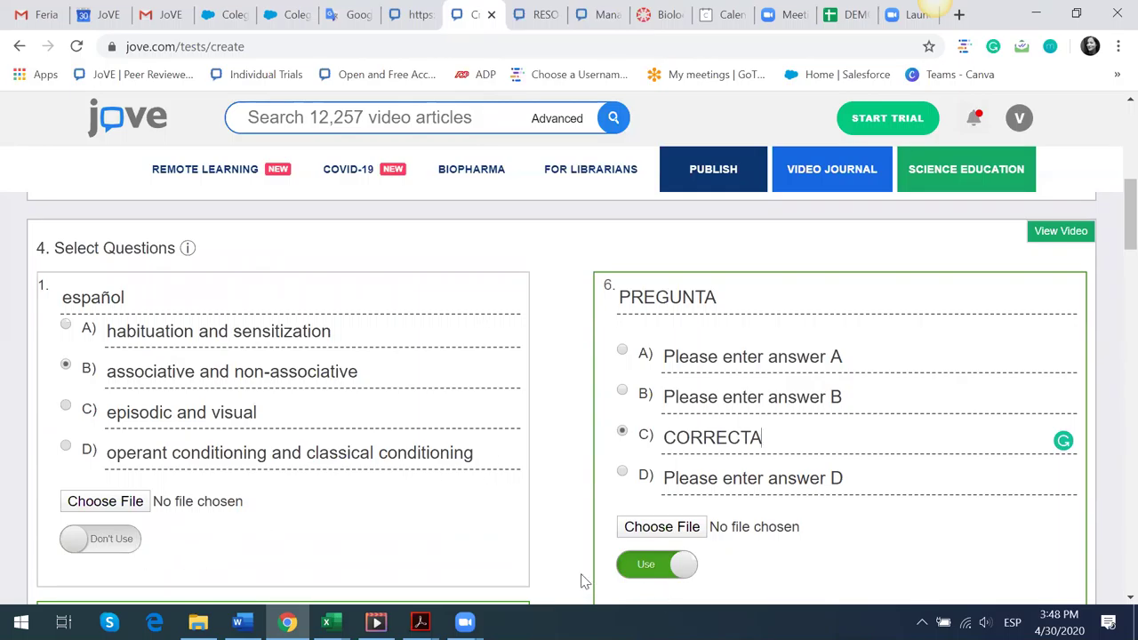
- Set the added question 6 to Don't Use and set question 1 back to Use
left_click(649, 571)
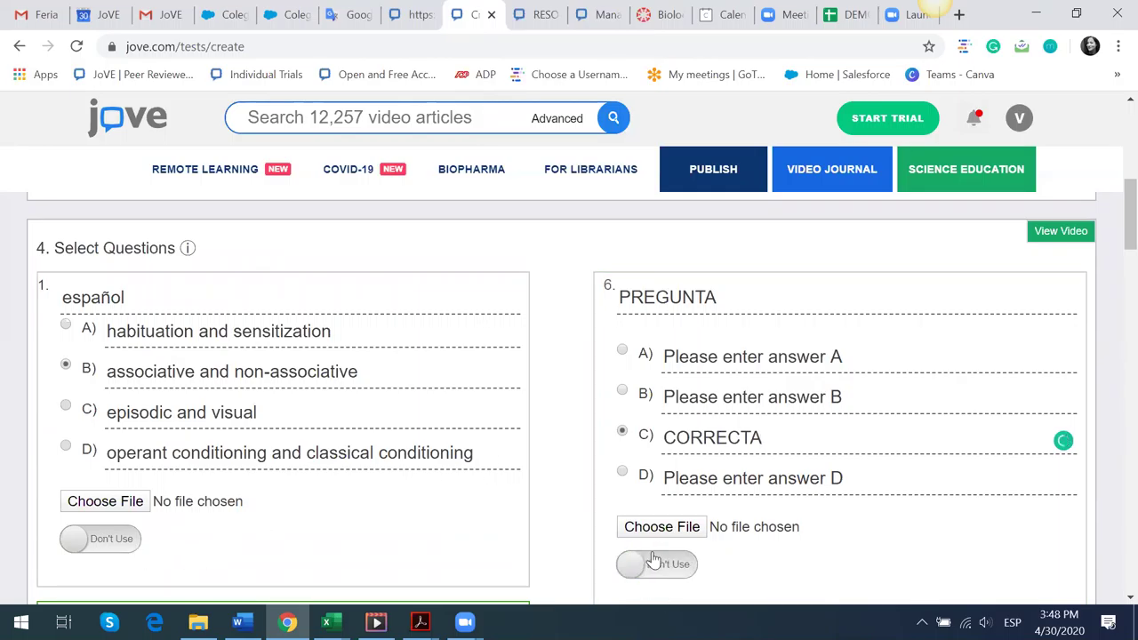
scroll(655, 546, "down", 1)
left_click(130, 450)
scroll(508, 522, "up", 3)
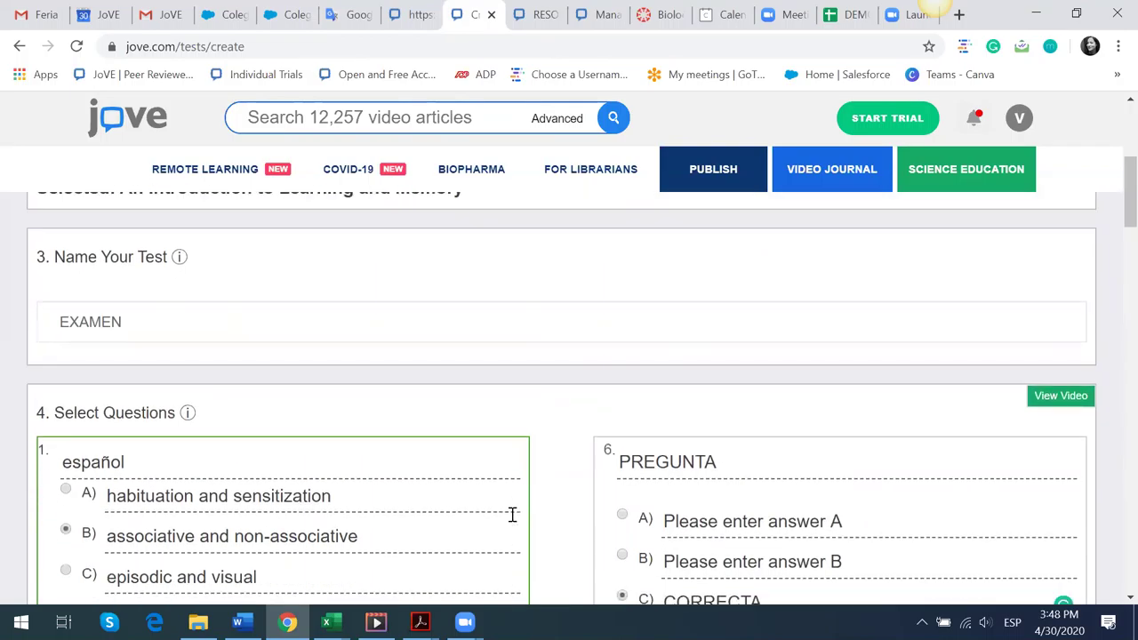
- Save the EXAMEN test and proceed to its review
scroll(512, 516, "down", 18)
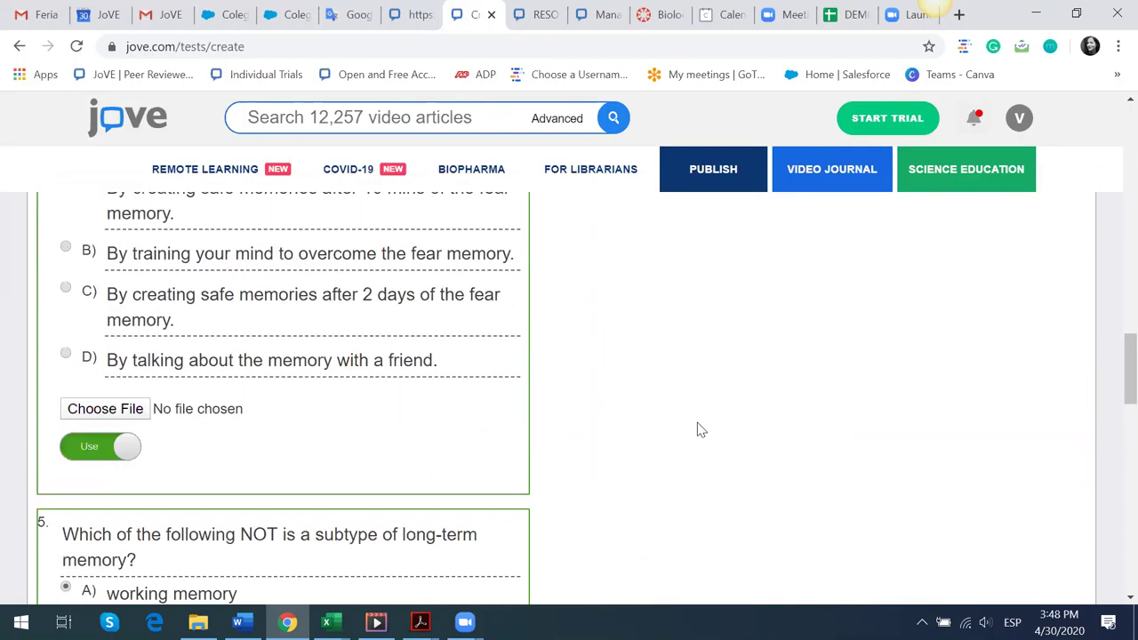
scroll(729, 399, "down", 5)
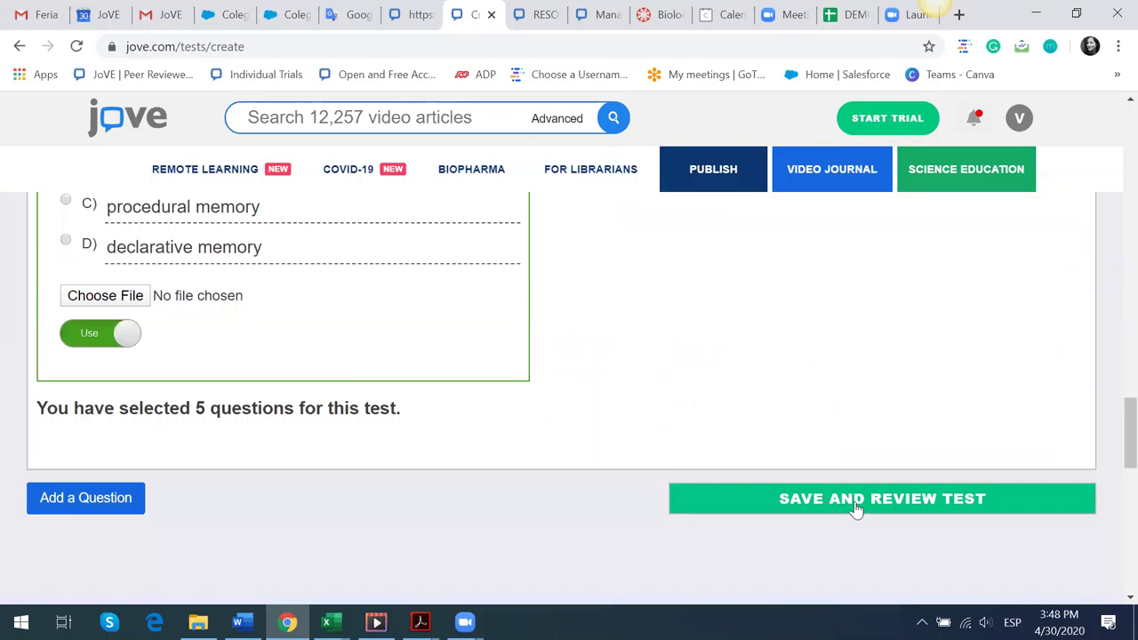
left_click(856, 505)
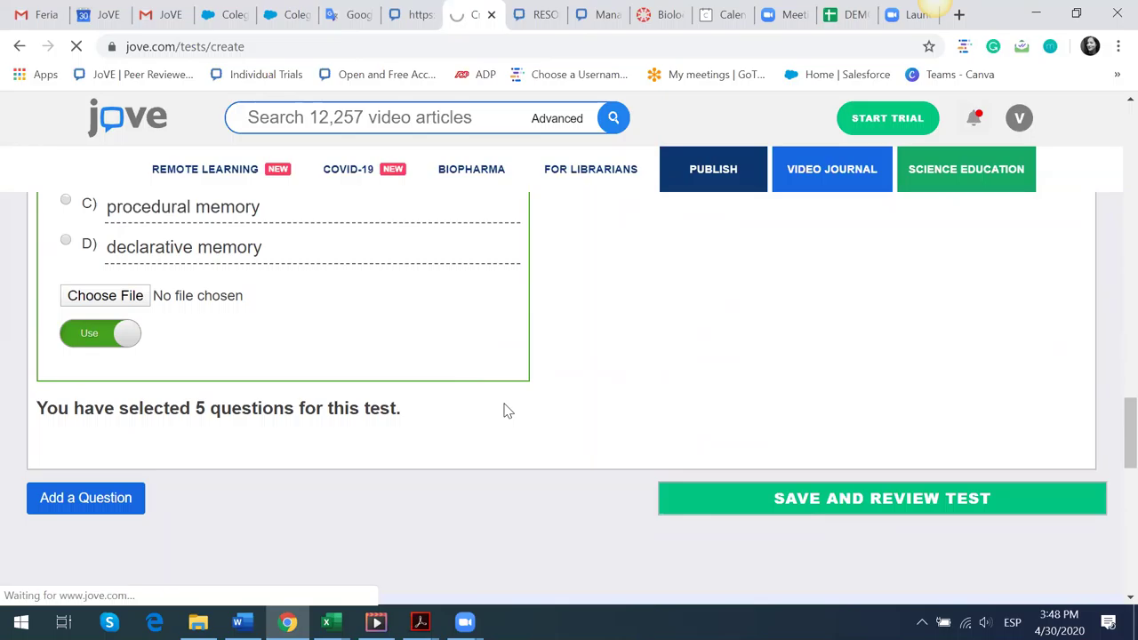
- Look over the questions on the review page, then save and approve the test
scroll(551, 383, "down", 2)
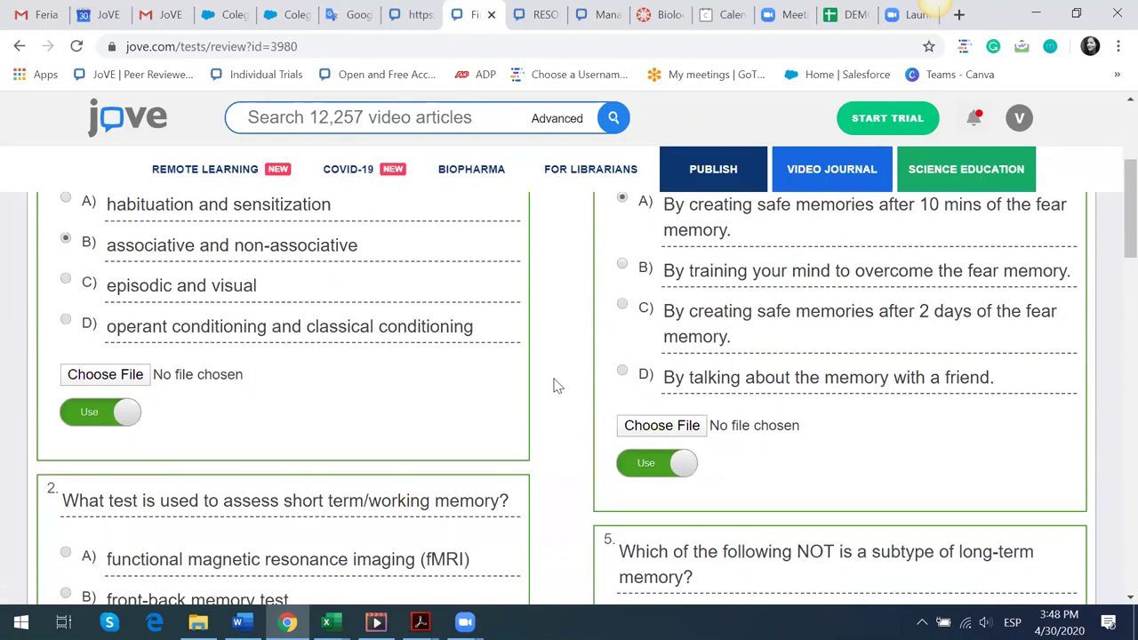
scroll(553, 384, "down", 10)
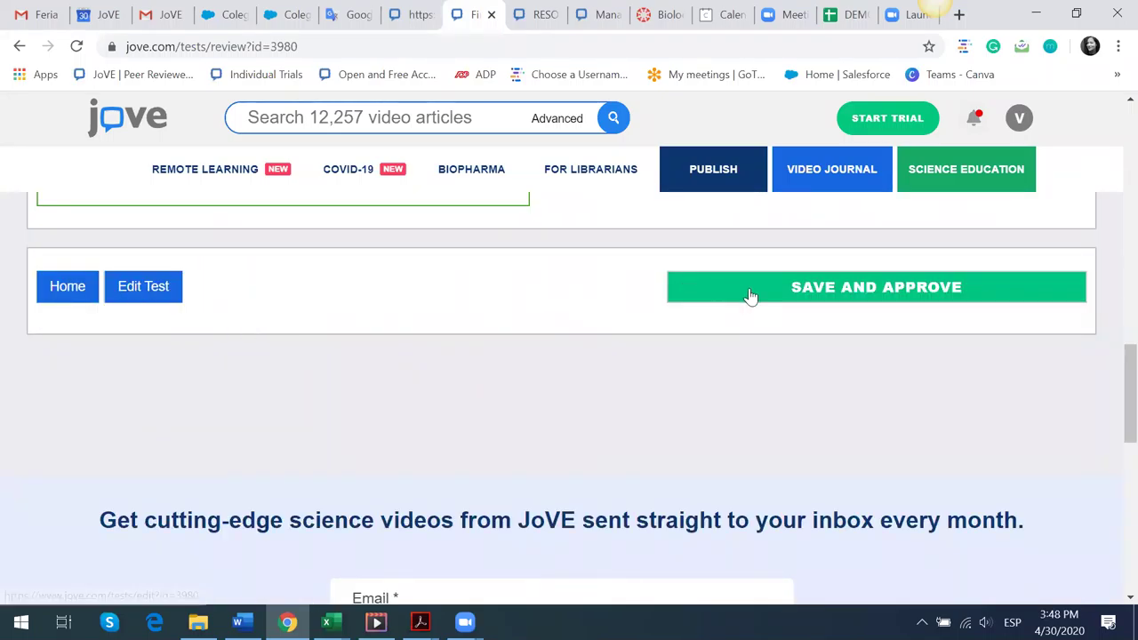
left_click(826, 293)
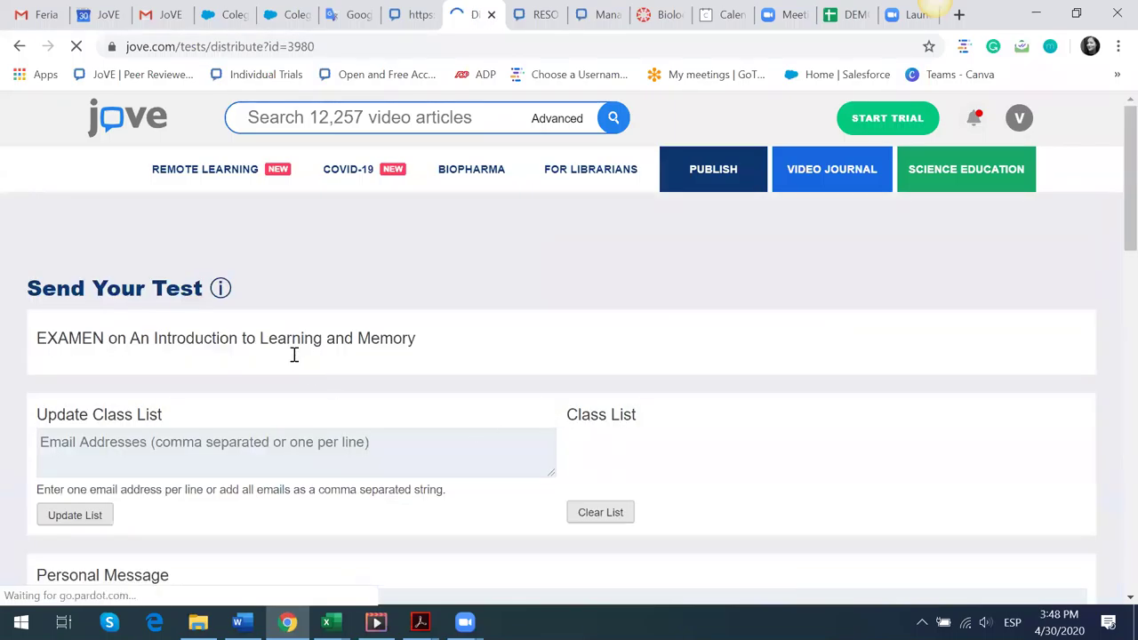
- Examine the class list e-mail field and the personal message field for sending the test
scroll(293, 355, "down", 1)
left_click(80, 359)
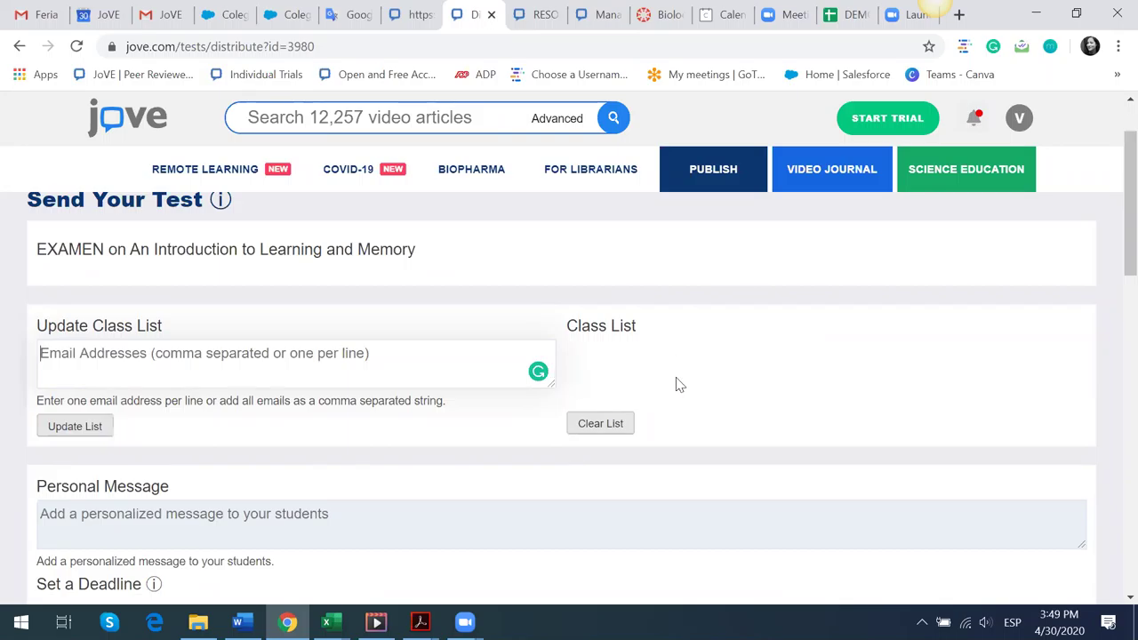
scroll(407, 351, "down", 2)
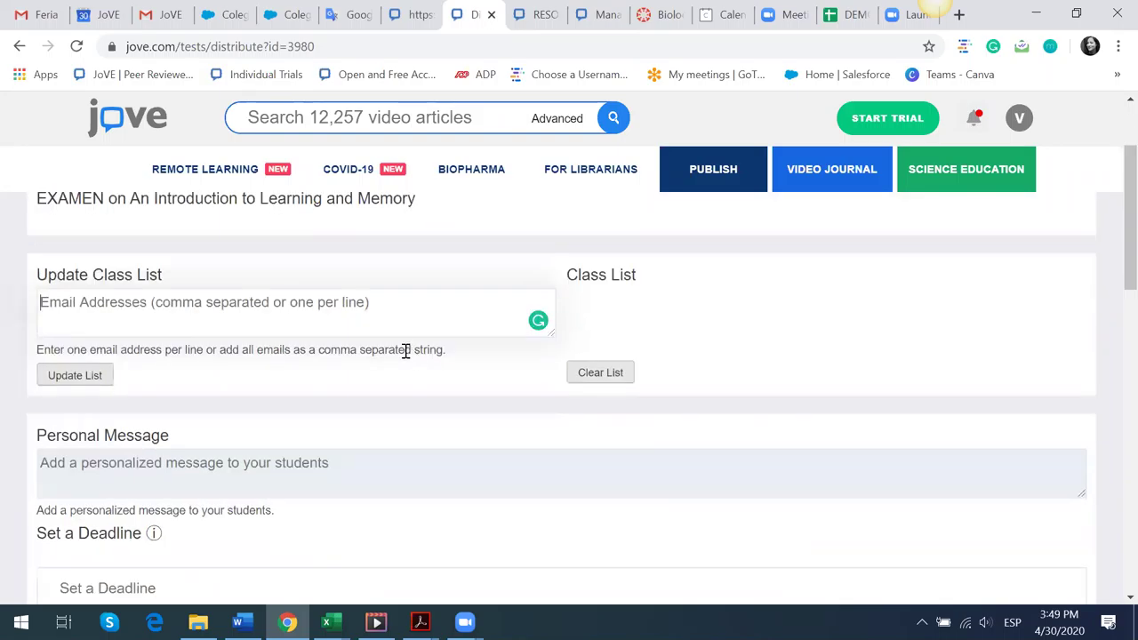
left_click(242, 344)
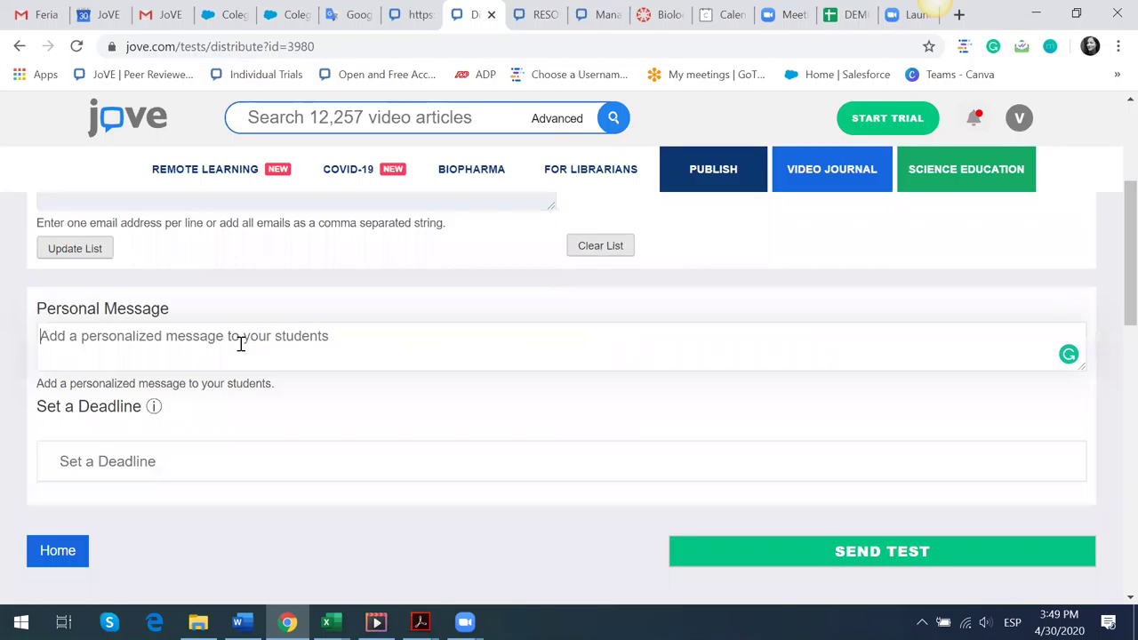
- Enter "mensaje" as the personal message to the students and set the test deadline to 05/07/2020
key("Caps_Lock")
type("mensaje")
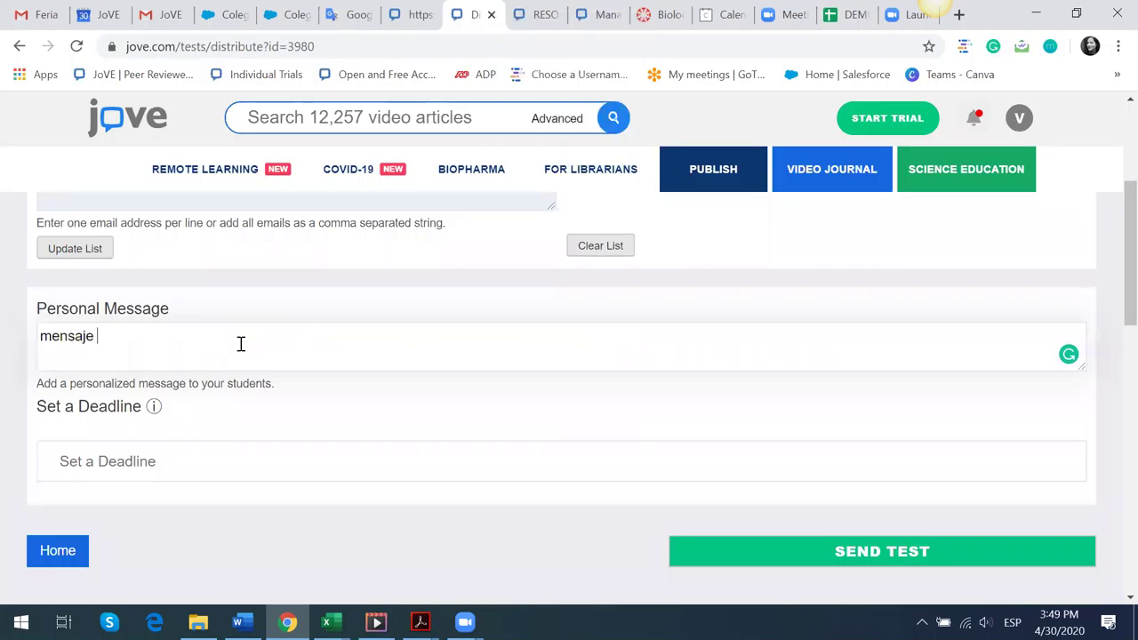
scroll(102, 386, "down", 1)
left_click(123, 376)
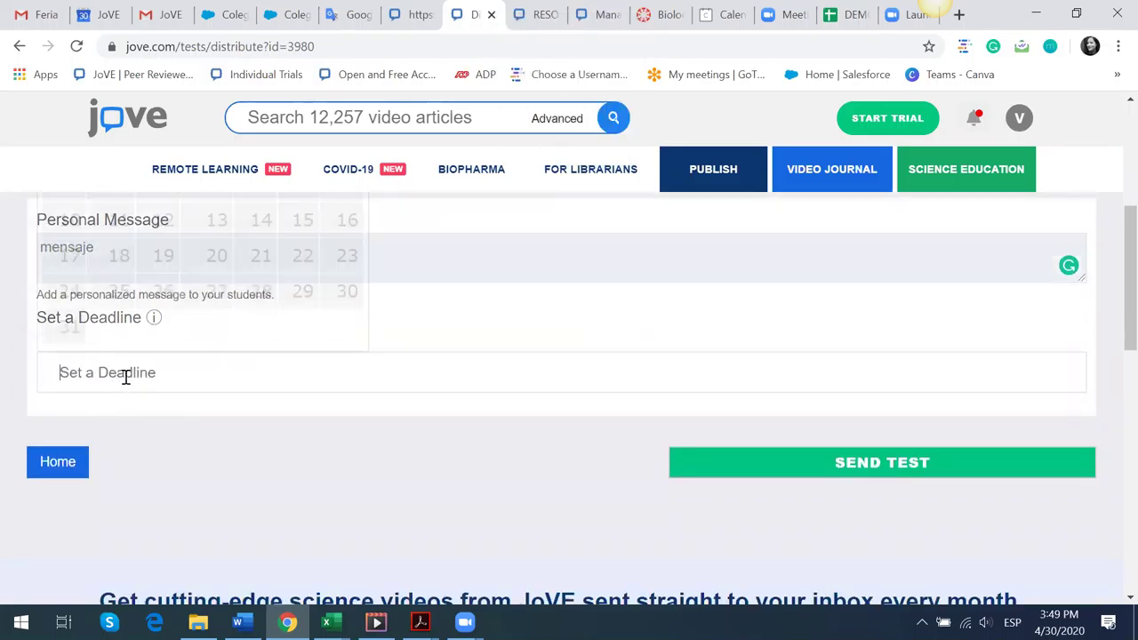
scroll(131, 377, "up", 1)
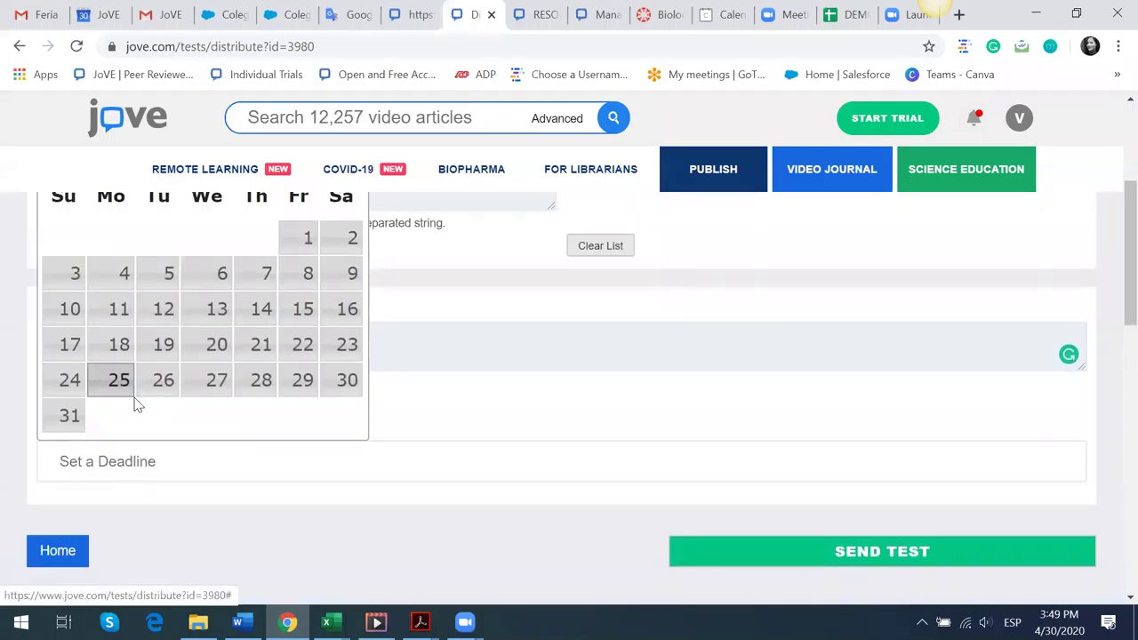
scroll(142, 403, "up", 1)
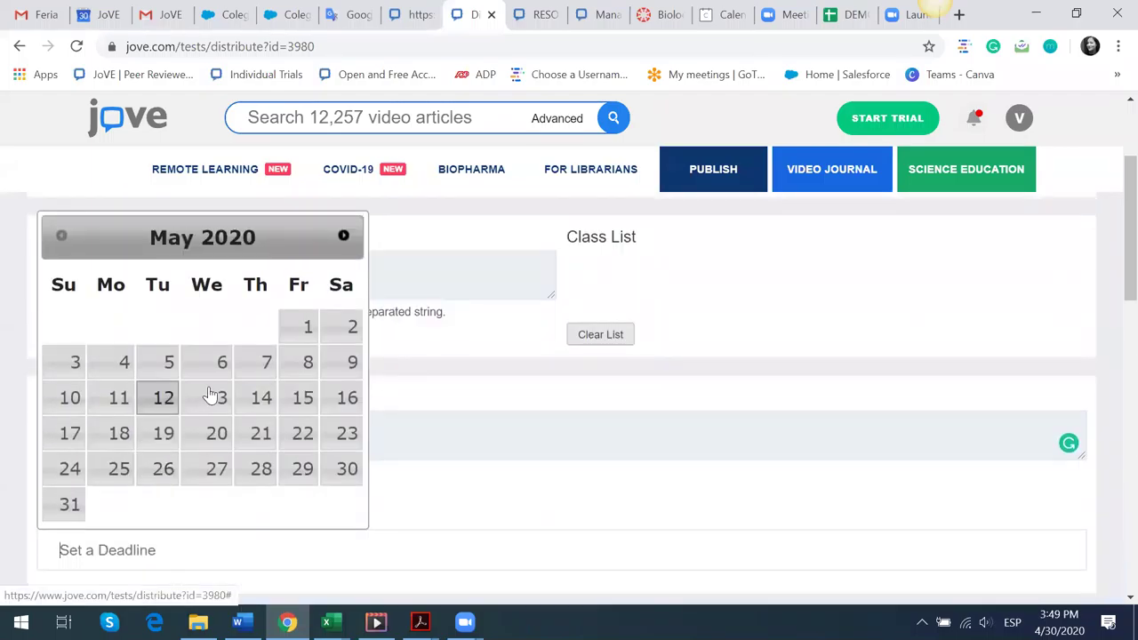
left_click(259, 366)
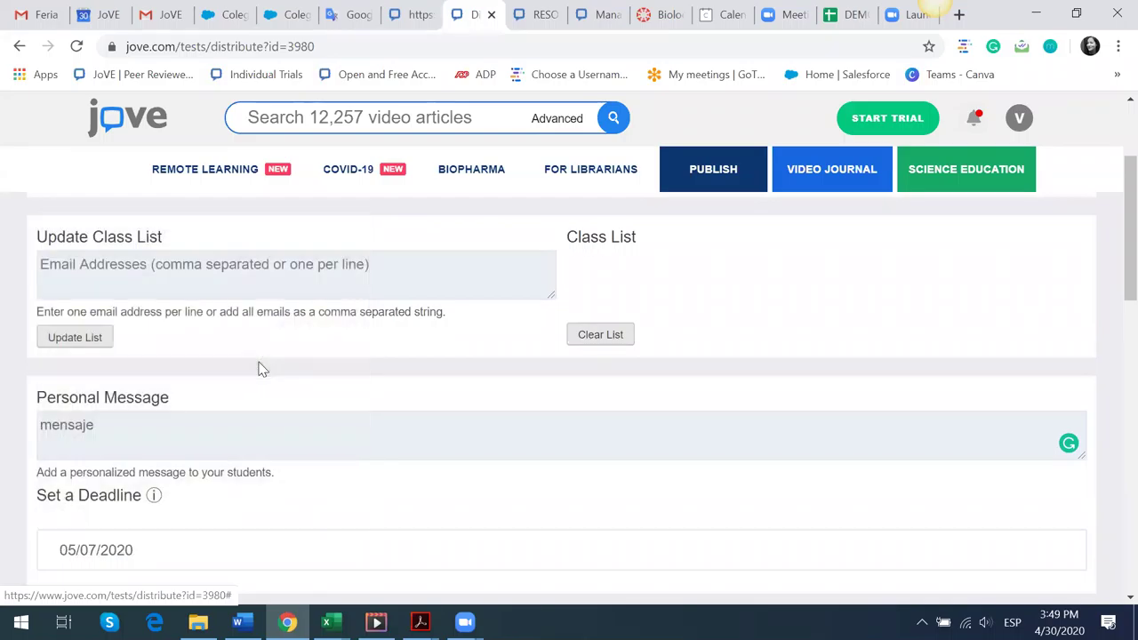
scroll(230, 397, "down", 1)
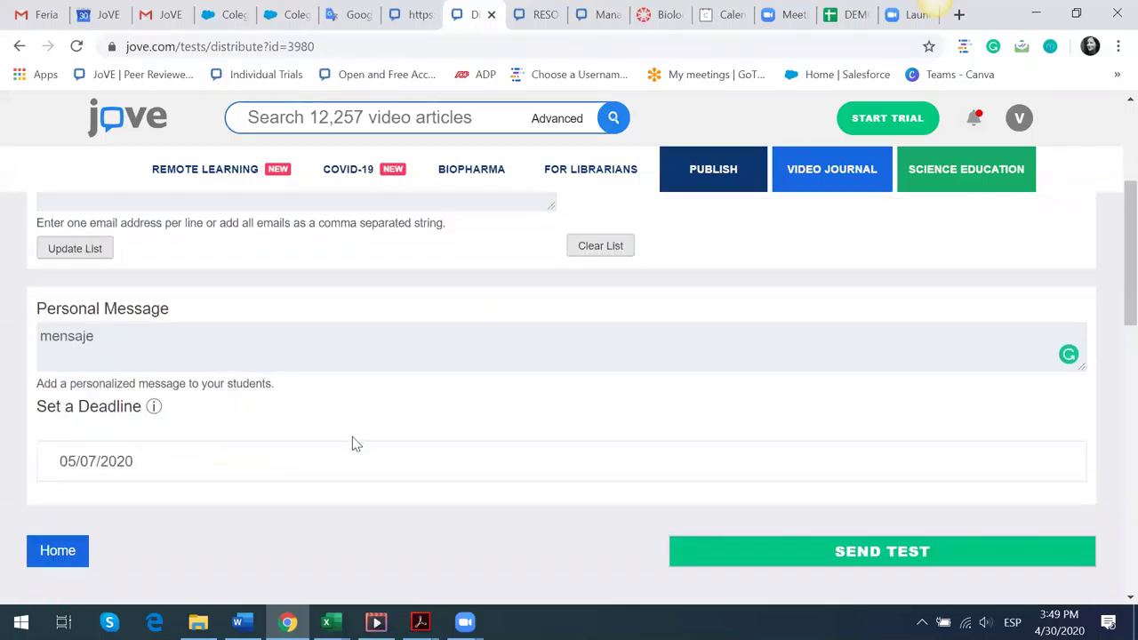
- Try to send the EXAMEN test and go back to its review page
left_click(879, 553)
scroll(133, 311, "up", 3)
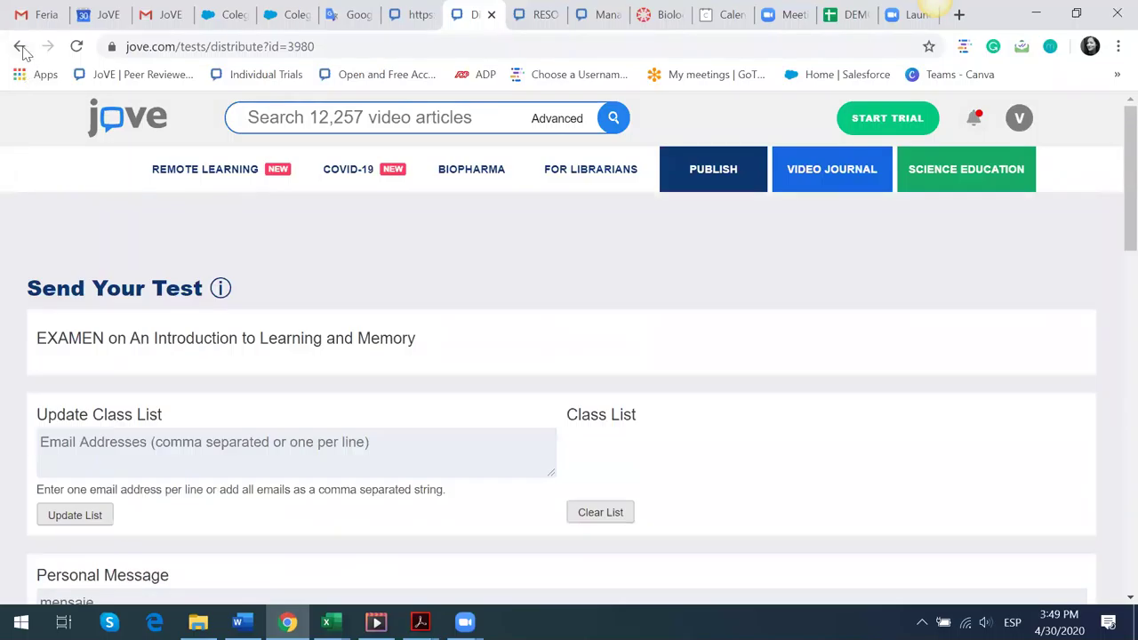
left_click(20, 46)
left_click(19, 49)
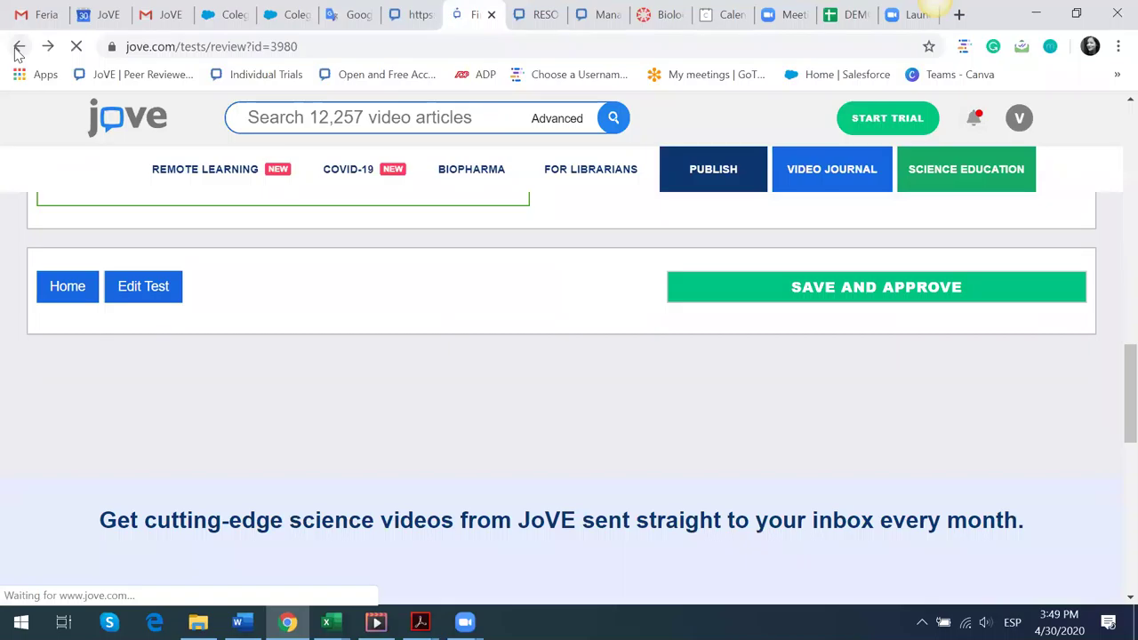
scroll(355, 556, "up", 6)
scroll(133, 218, "up", 1)
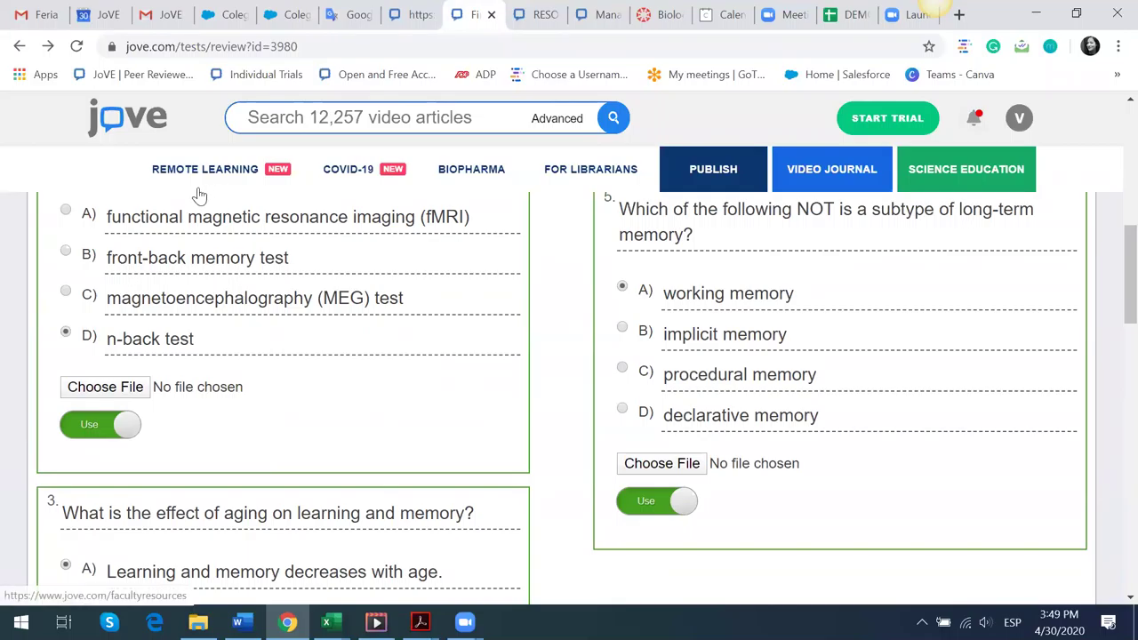
- Switch to the already open page at jove.com/tests that lists the designed tests
left_click(416, 15)
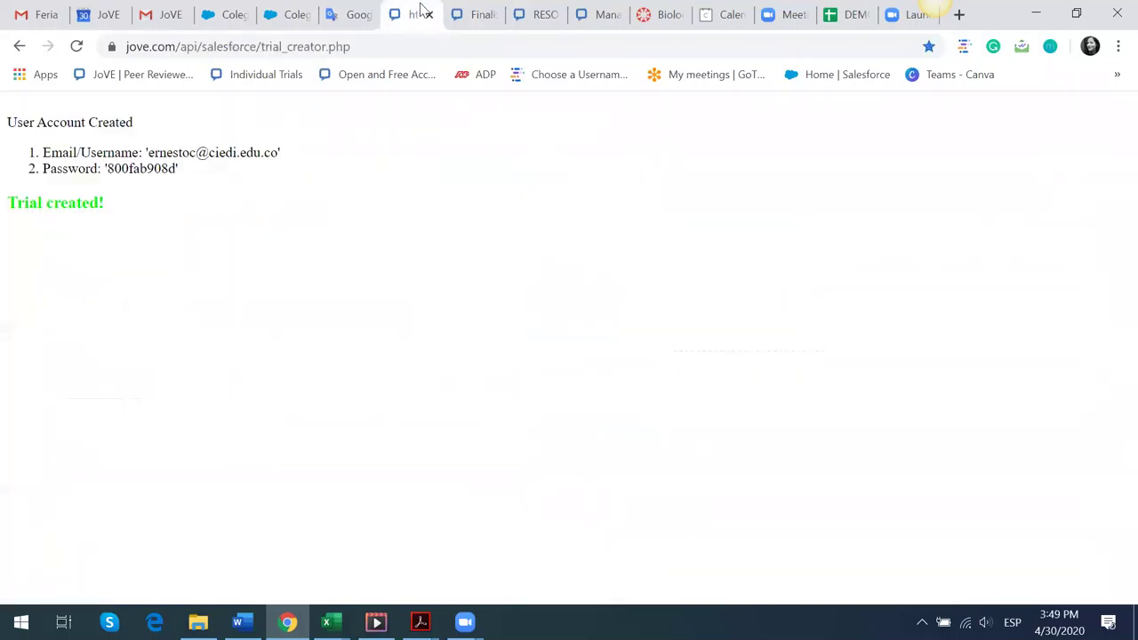
left_click(540, 15)
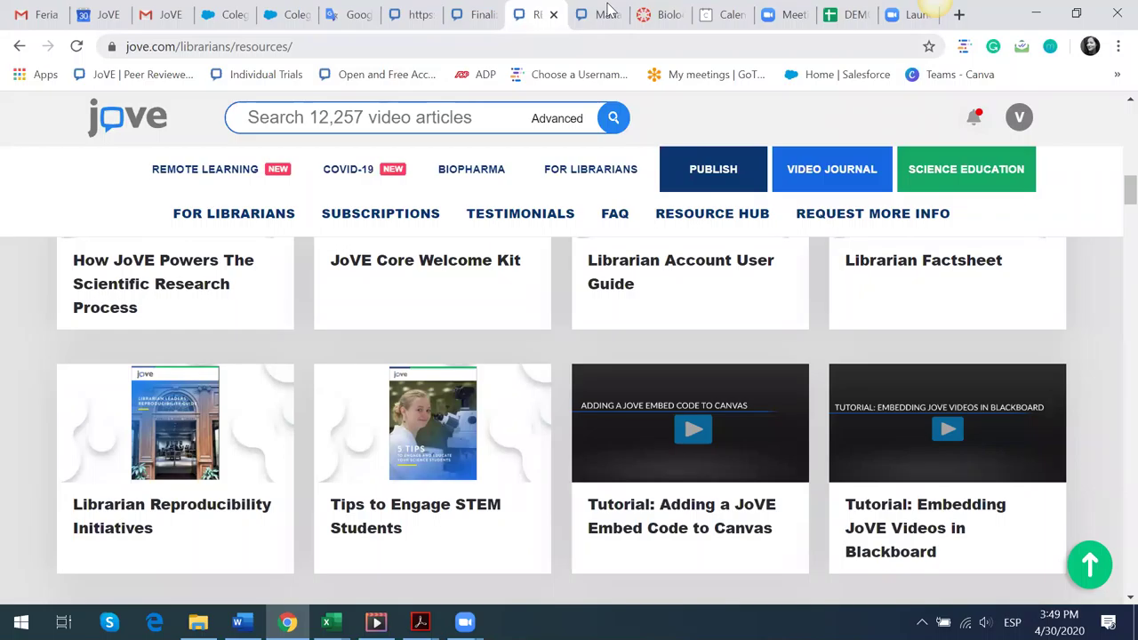
left_click(576, 14)
left_click(155, 46)
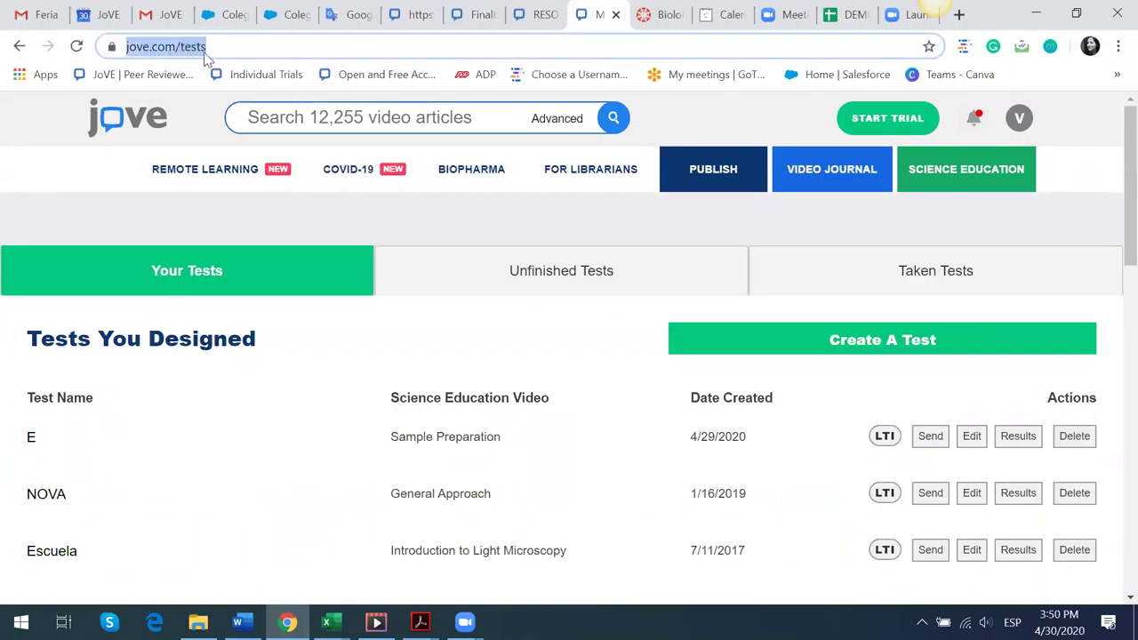
- Open the account's profile page, look over its options including LTI Admin, and return to the tests list
left_click(1020, 125)
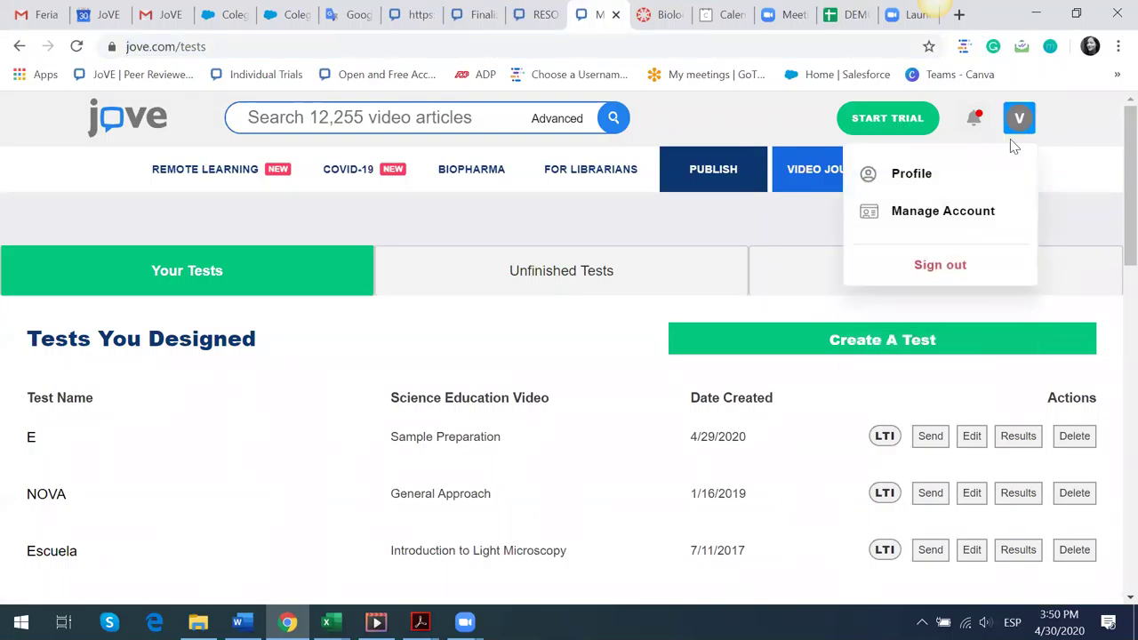
left_click(906, 181)
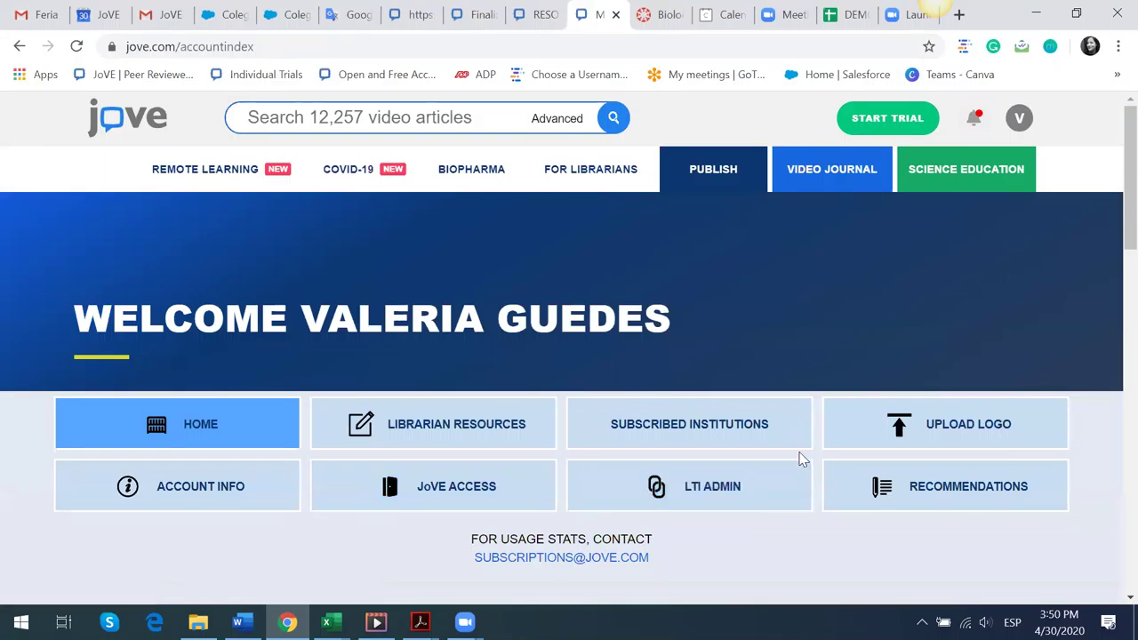
scroll(798, 453, "down", 1)
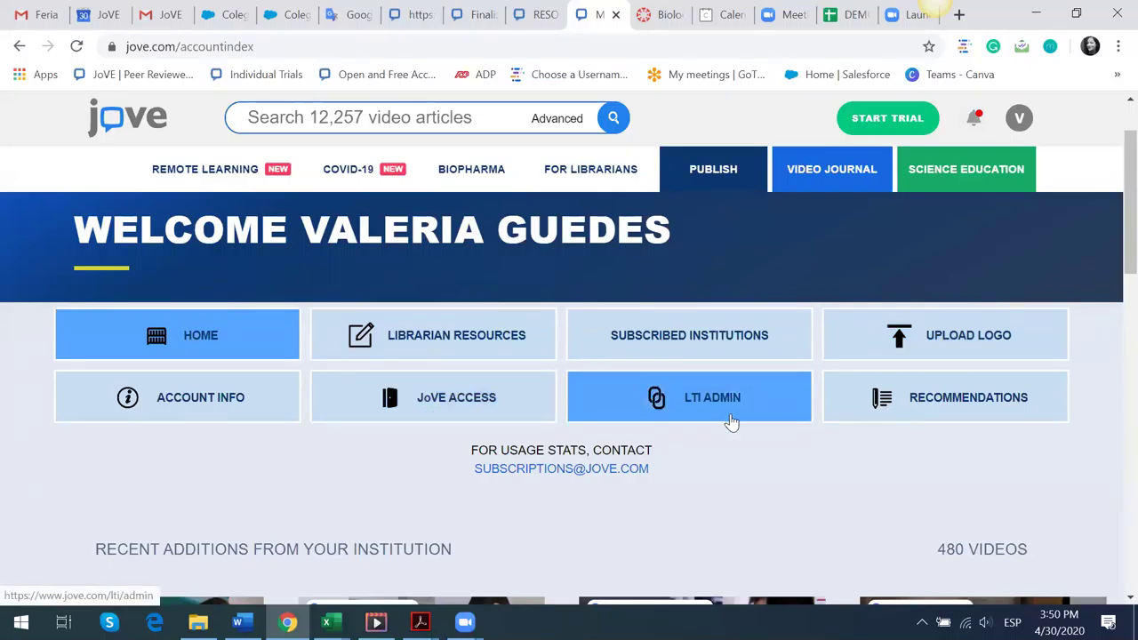
left_click(18, 49)
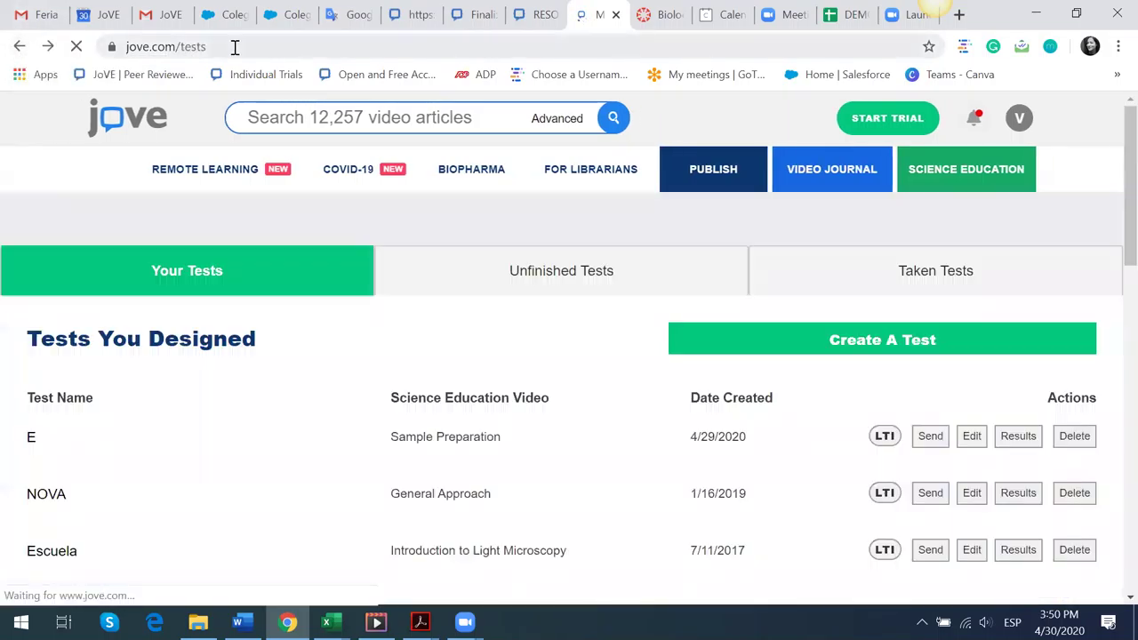
- Open the results of the Escuela test and inspect the student's answers to individual questions
left_click(174, 49)
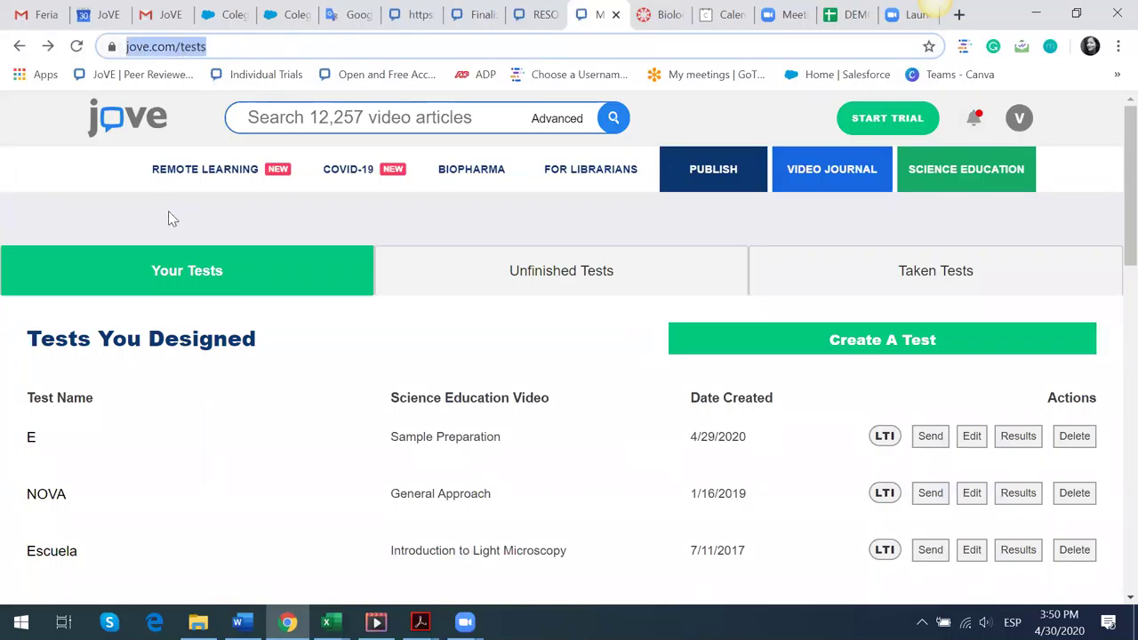
scroll(168, 214, "down", 2)
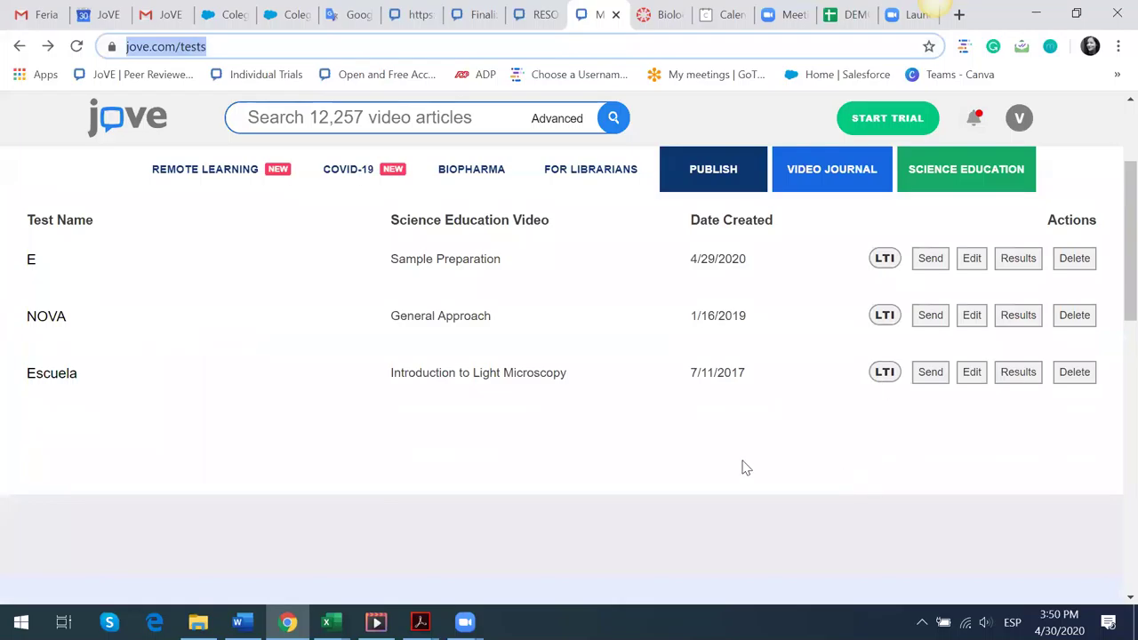
left_click(1019, 374)
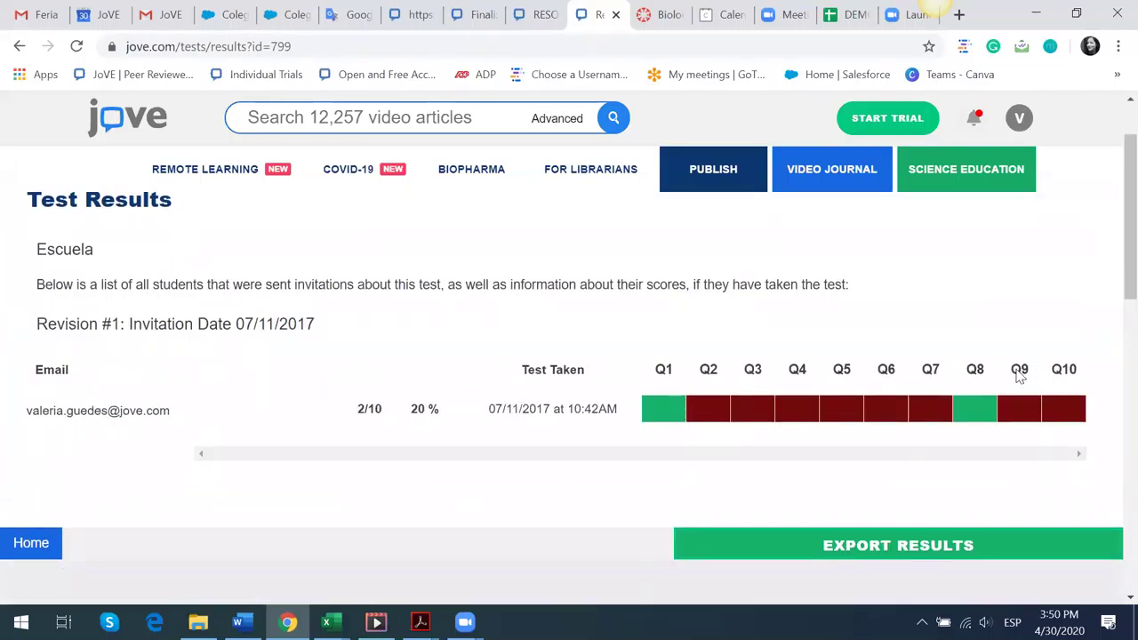
mouse_move(719, 412)
scroll(605, 294, "down", 1)
mouse_move(649, 322)
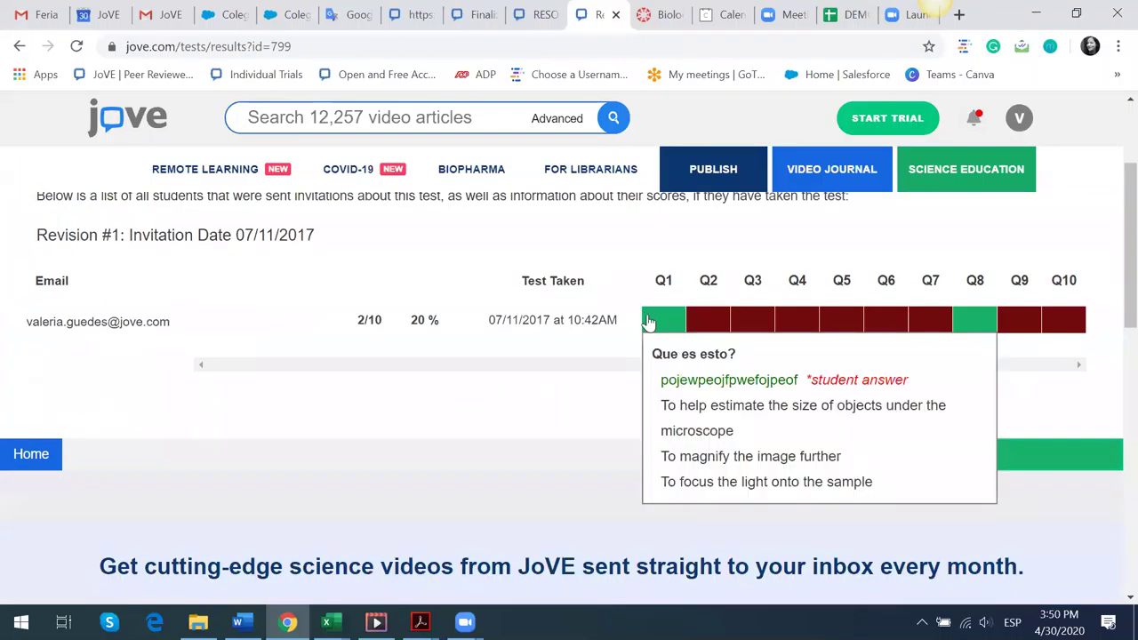
mouse_move(978, 324)
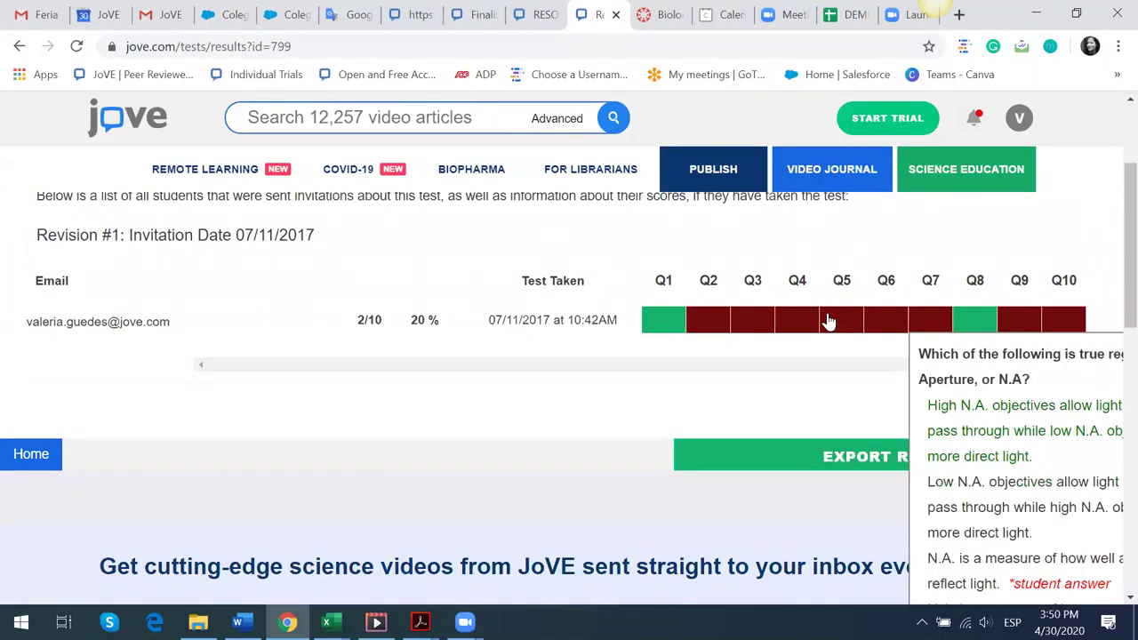
mouse_move(803, 325)
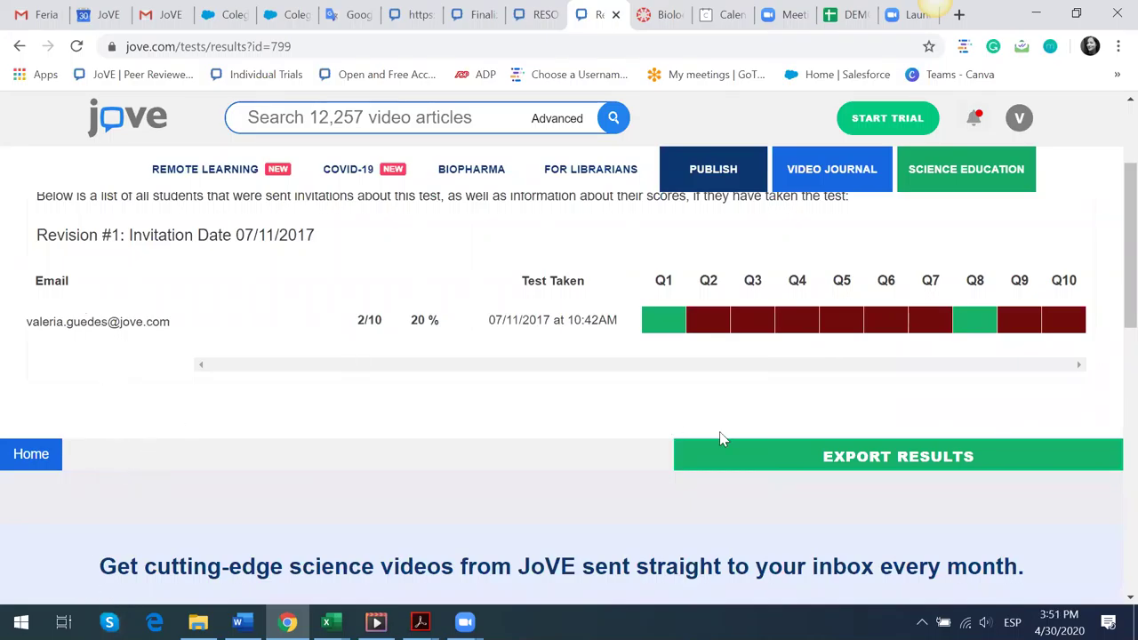
- Examine the student's score, percentage and test-taken date in the Escuela results
scroll(590, 381, "down", 1)
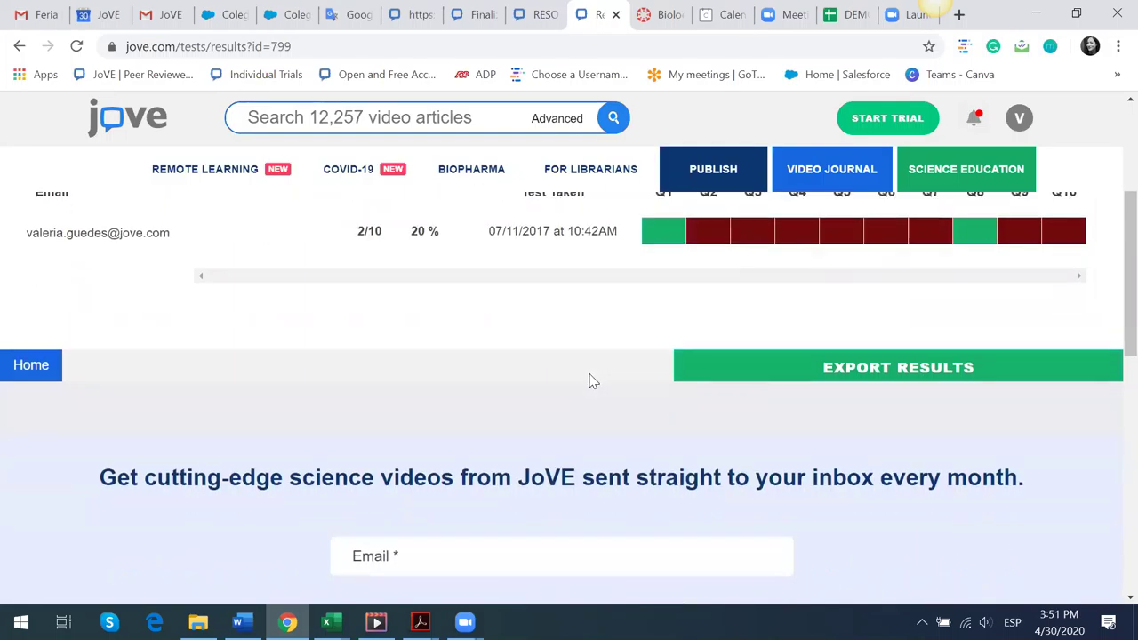
left_click_drag(359, 235, 363, 228)
left_click(358, 233)
left_click_drag(411, 232, 450, 236)
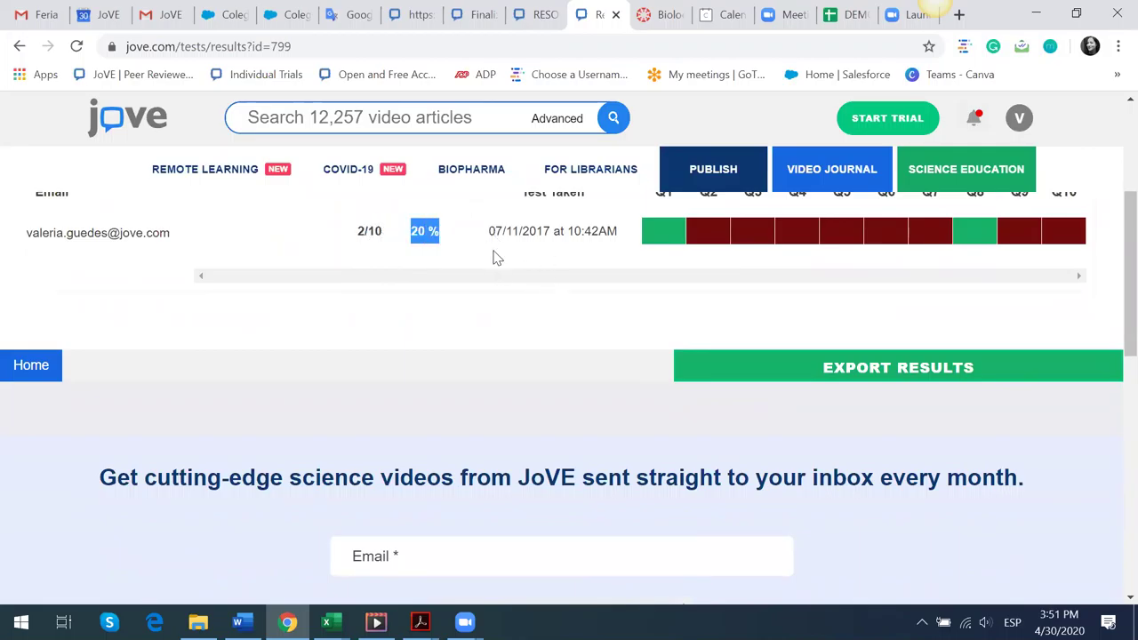
scroll(493, 257, "up", 1)
left_click_drag(489, 320, 629, 324)
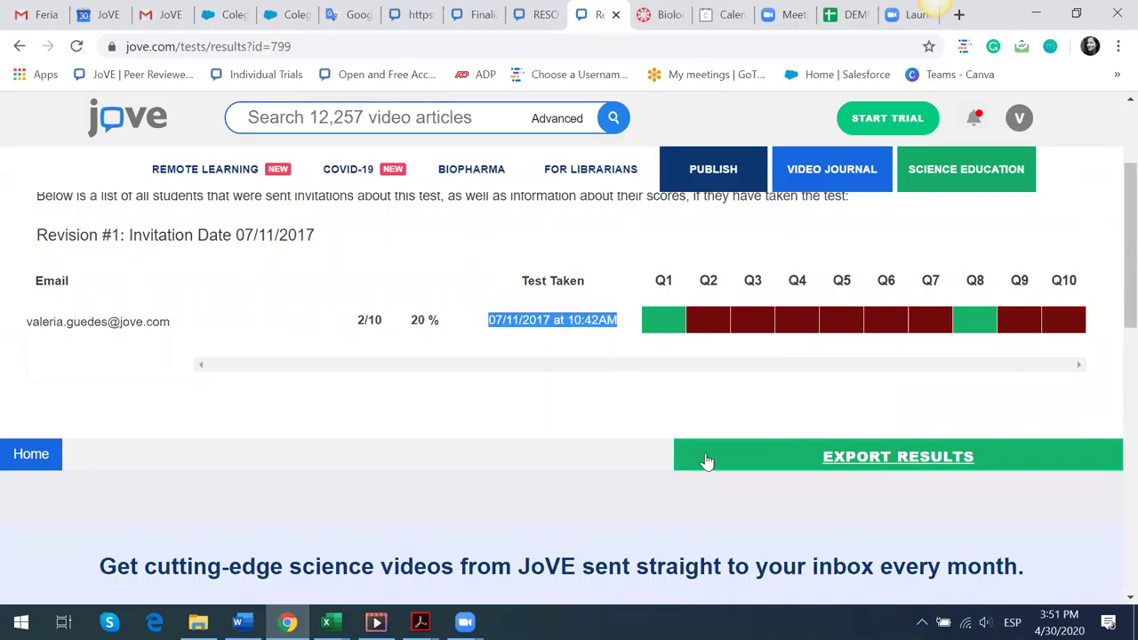
- Export the Escuela test results, open the downloaded CSV in Excel and fit column A to its contents
left_click(852, 464)
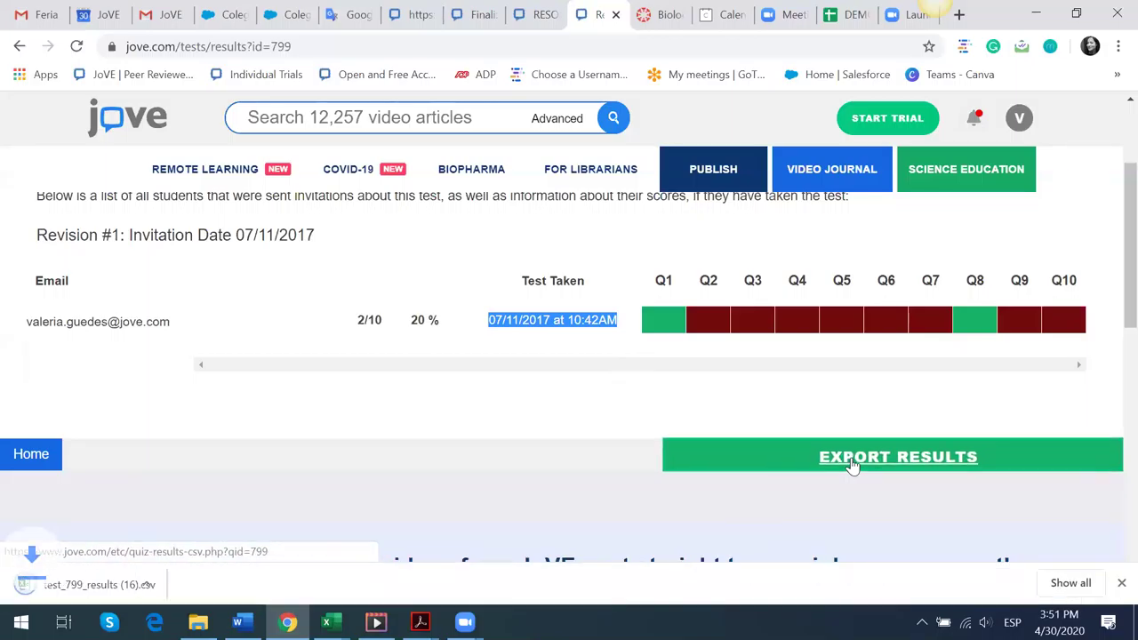
left_click(67, 587)
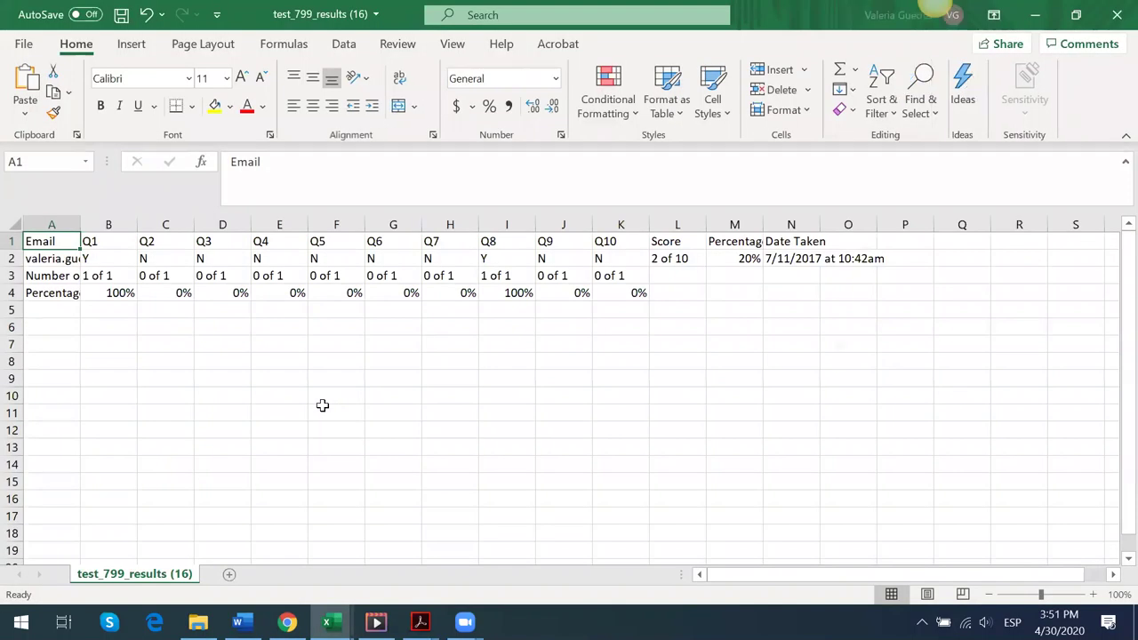
double_click(80, 223)
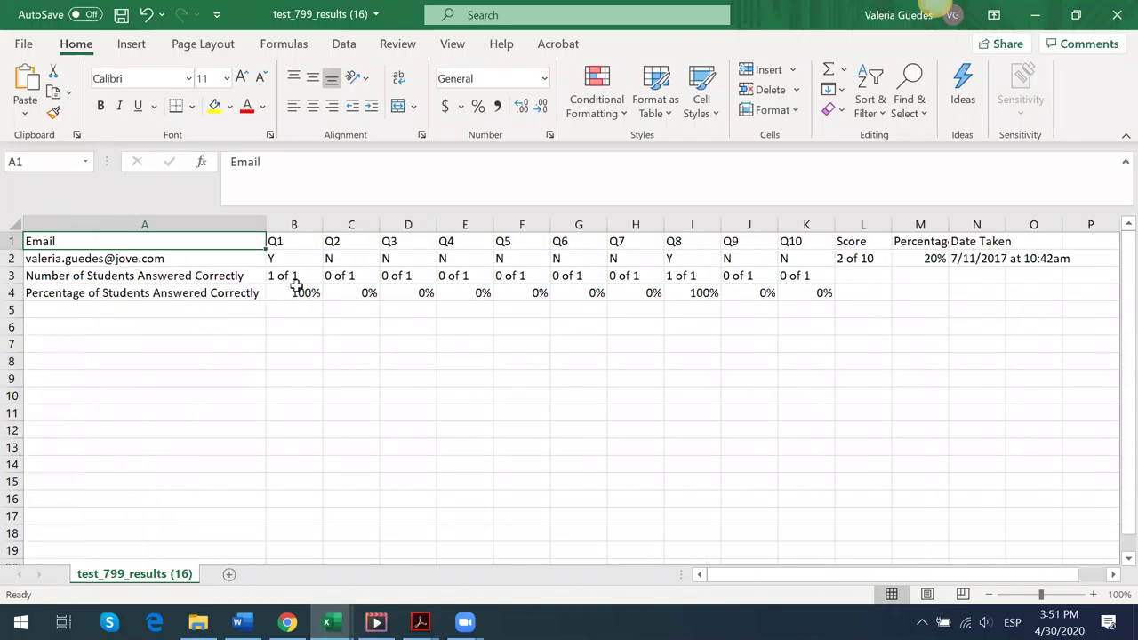
- Check the Q1 and Q2 answers, score and percentage in the exported sheet, and return to the results page in Chrome
left_click(320, 258)
left_click(347, 257)
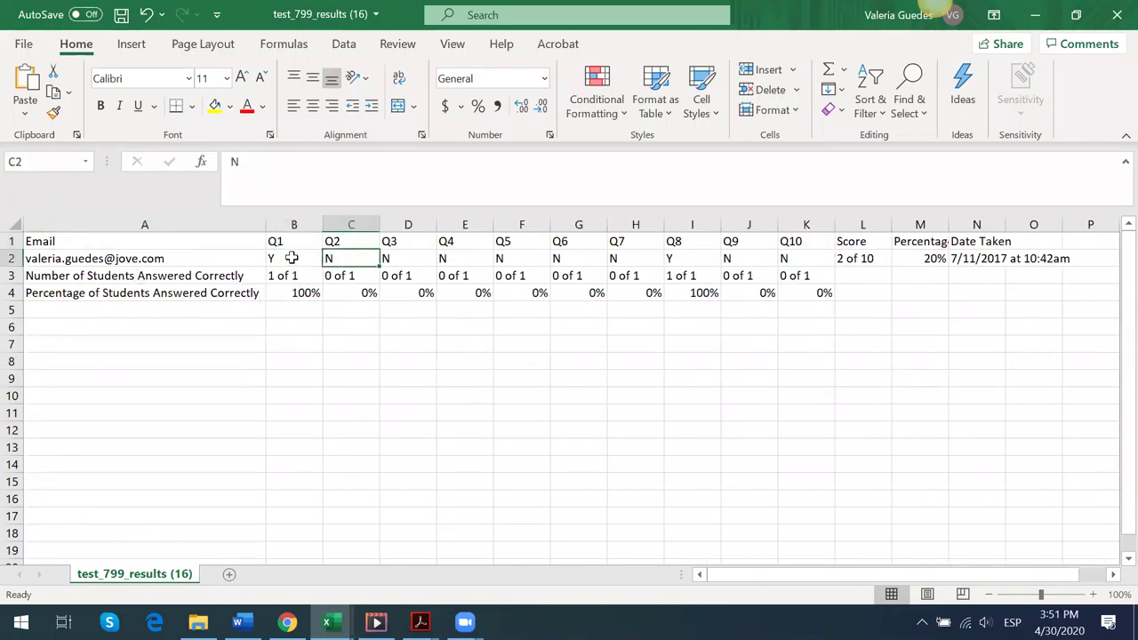
left_click(293, 257)
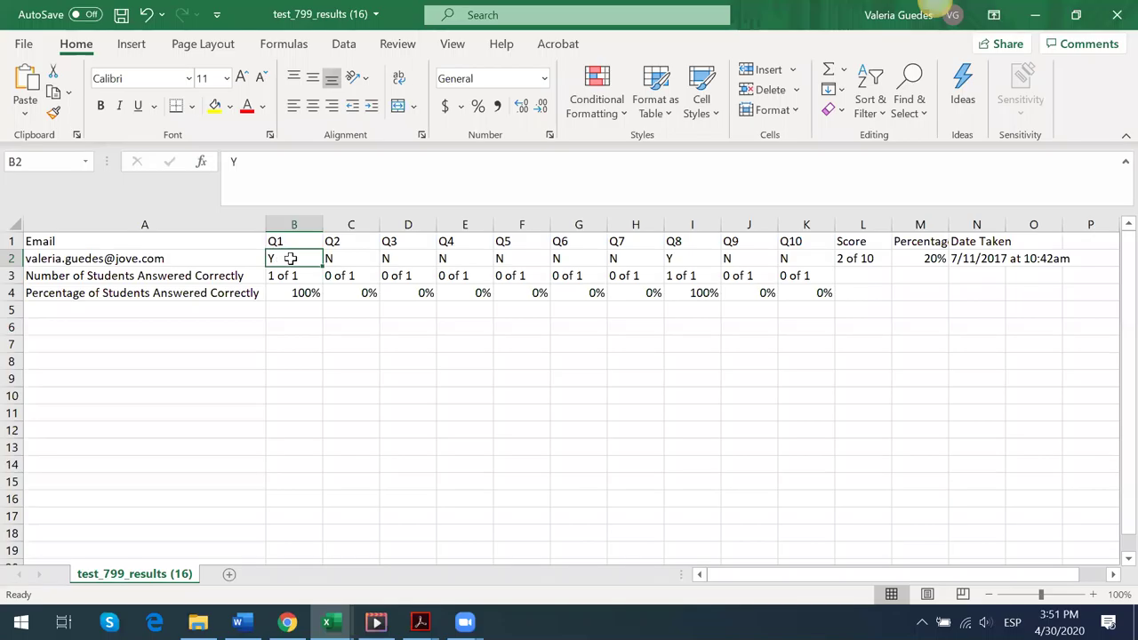
left_click(351, 257)
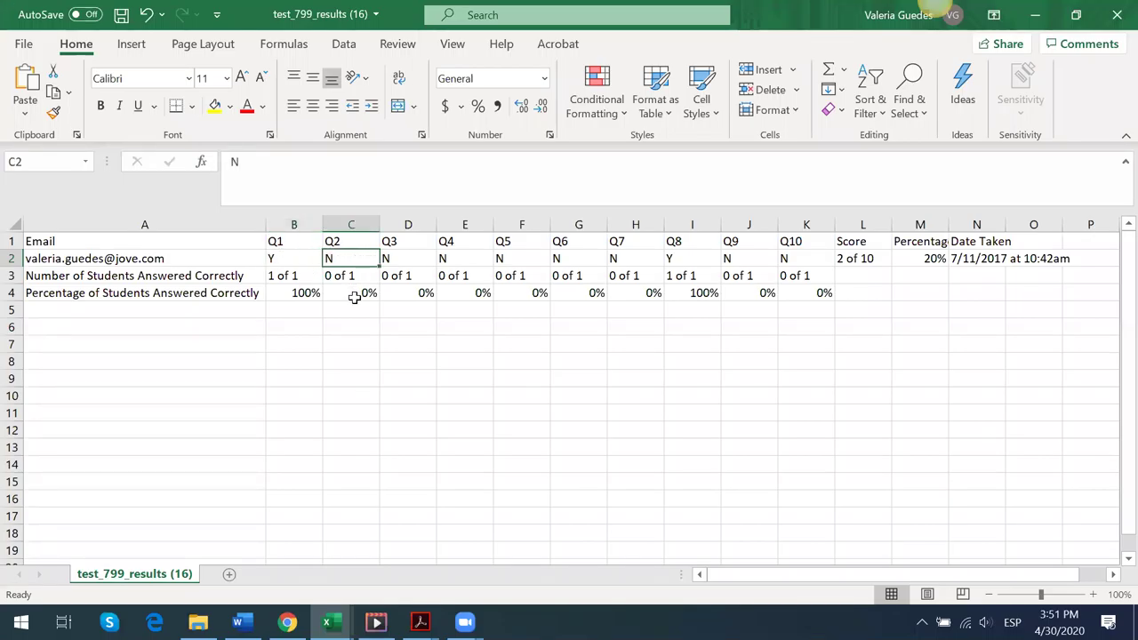
left_click(867, 258)
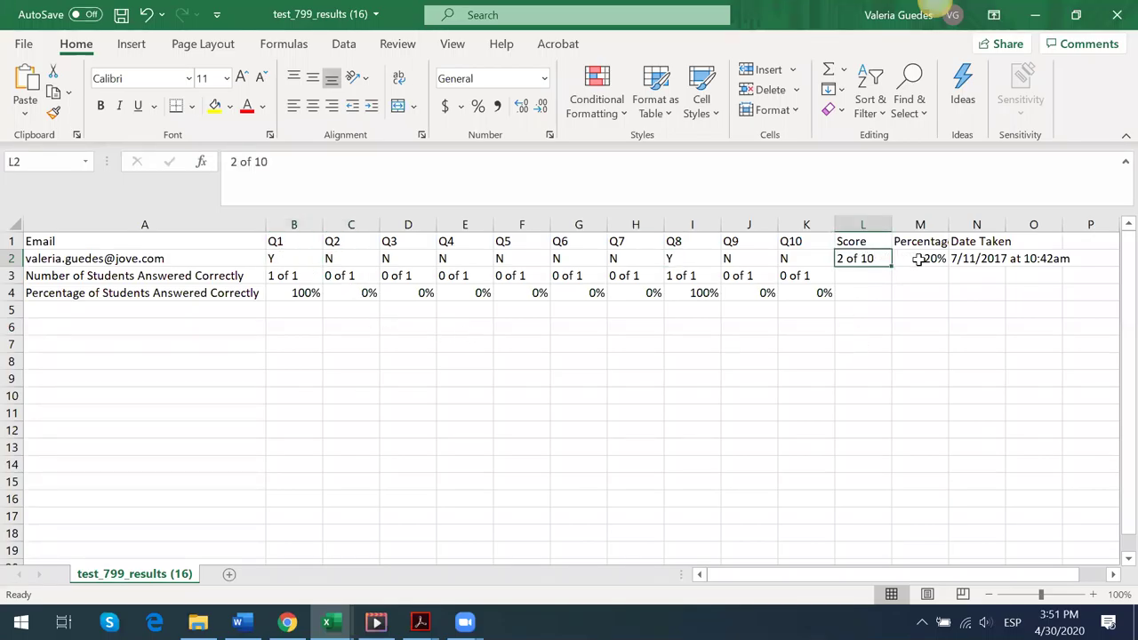
left_click(920, 258)
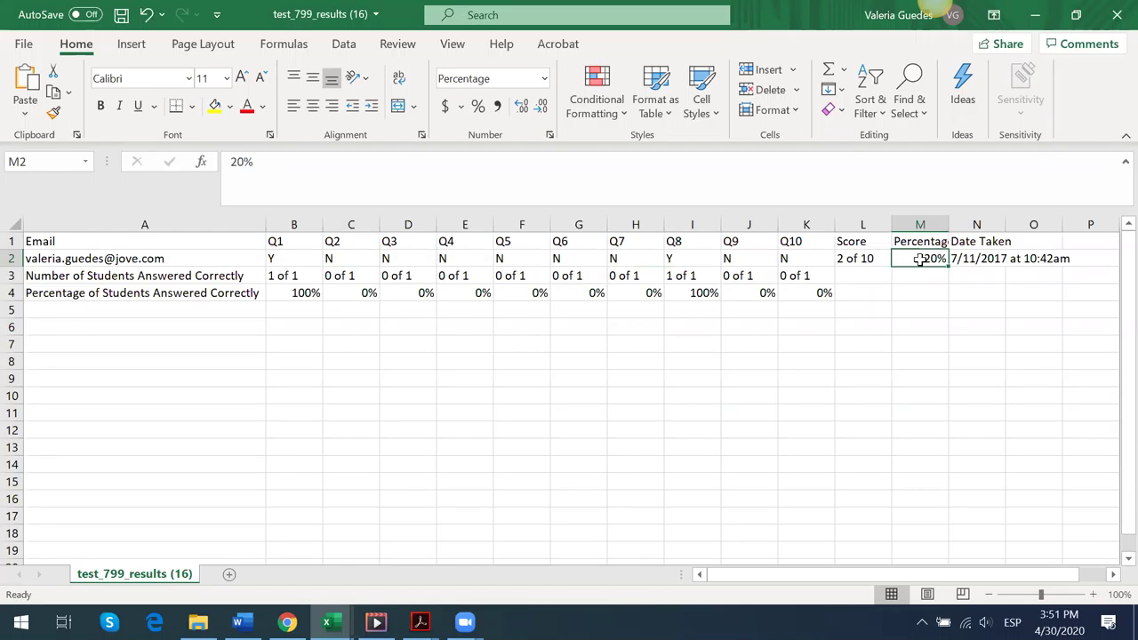
left_click(1033, 15)
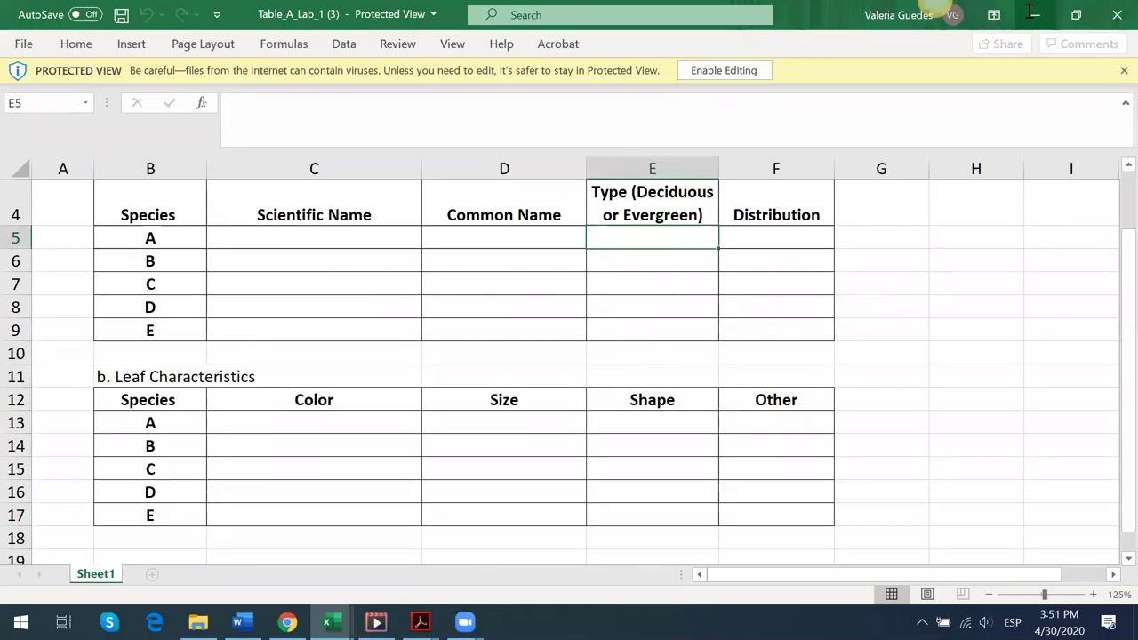
left_click(287, 622)
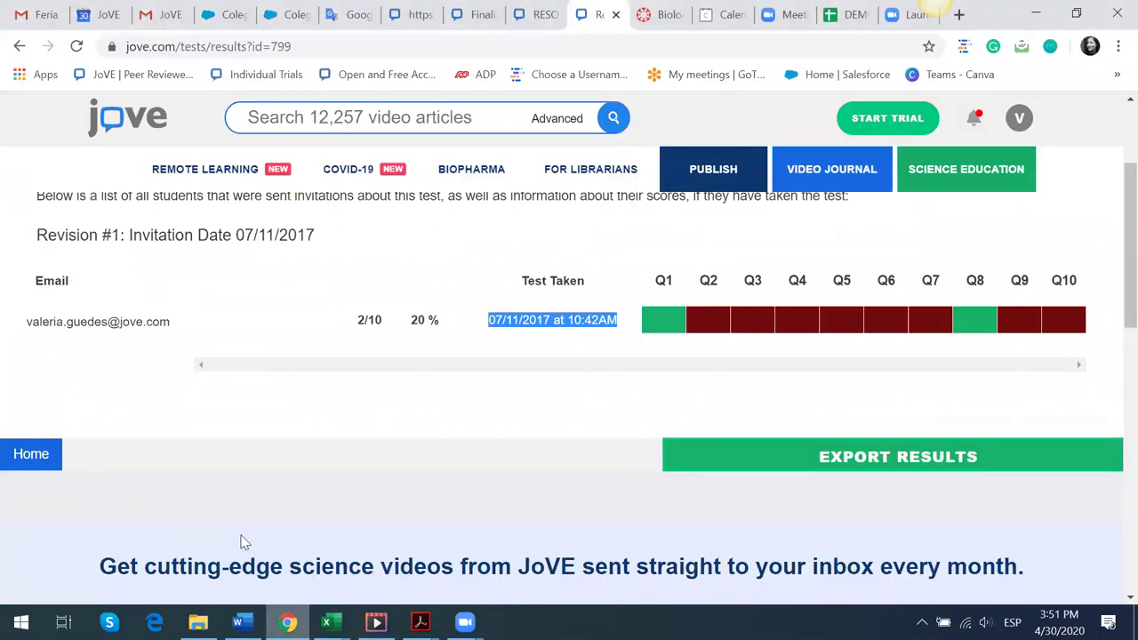
- Sign out of the JoVE account and open the sign-up page for a new account
scroll(459, 480, "up", 2)
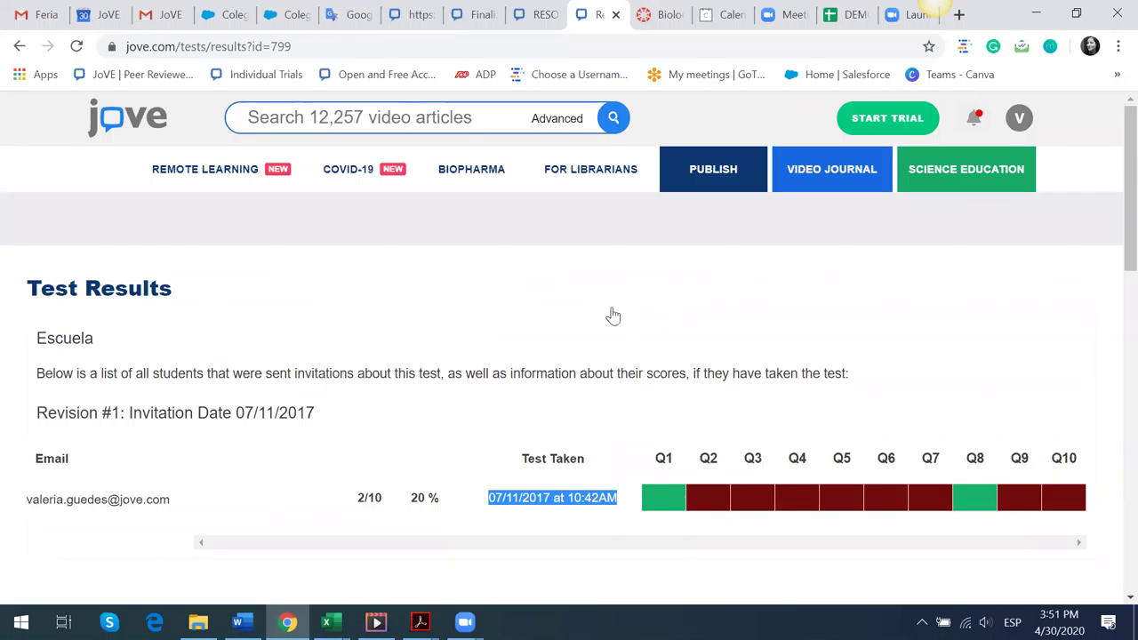
left_click(1016, 126)
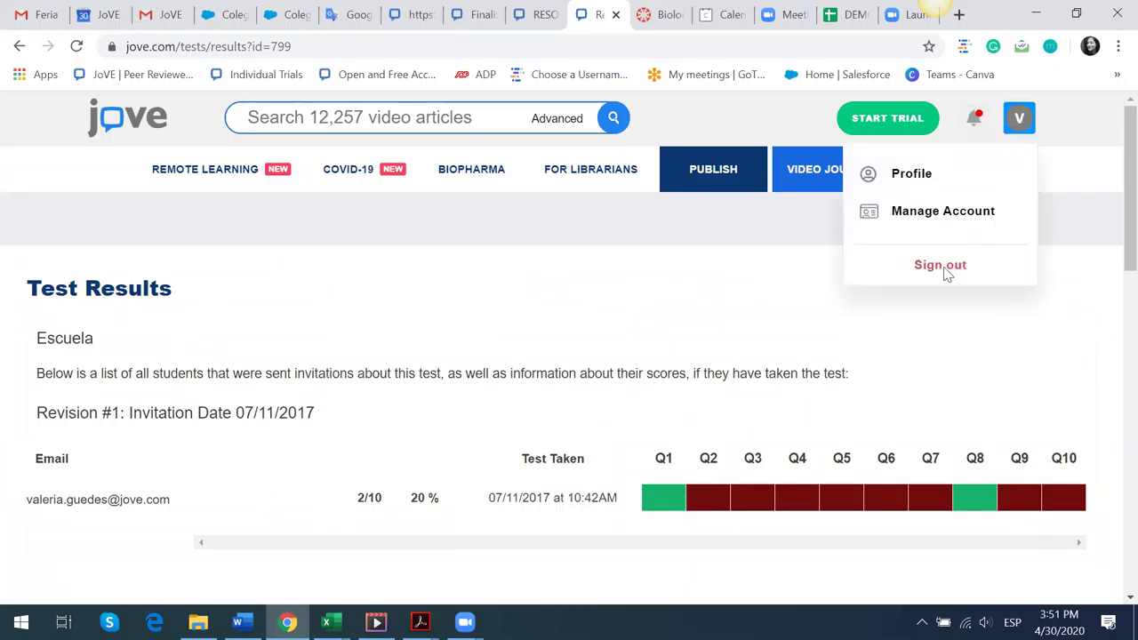
left_click(943, 265)
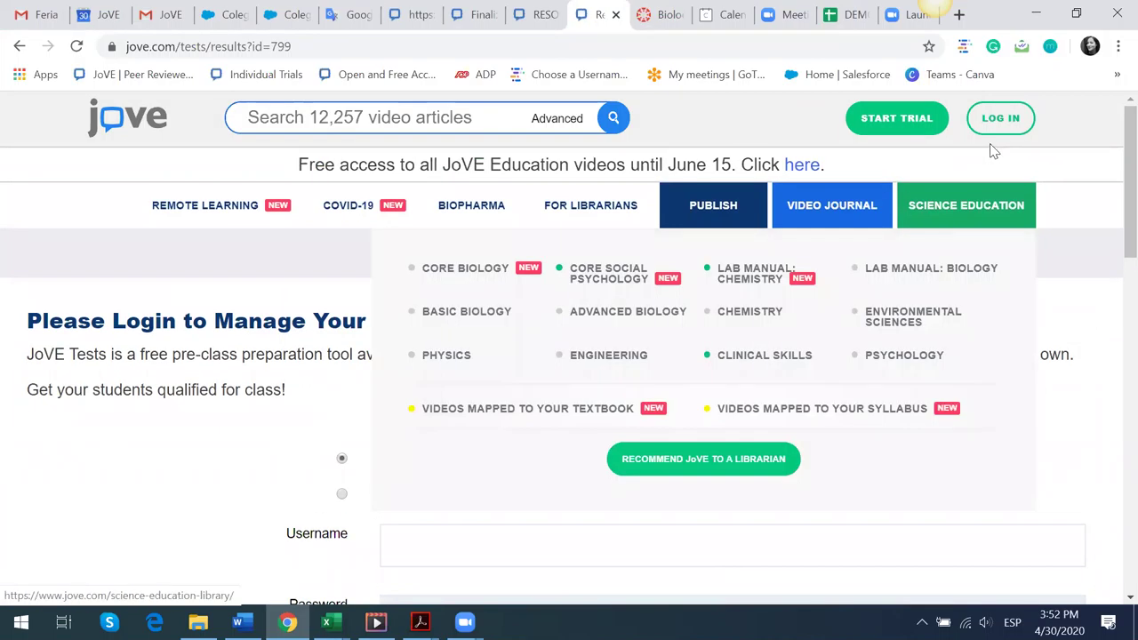
left_click(998, 124)
left_click(905, 447)
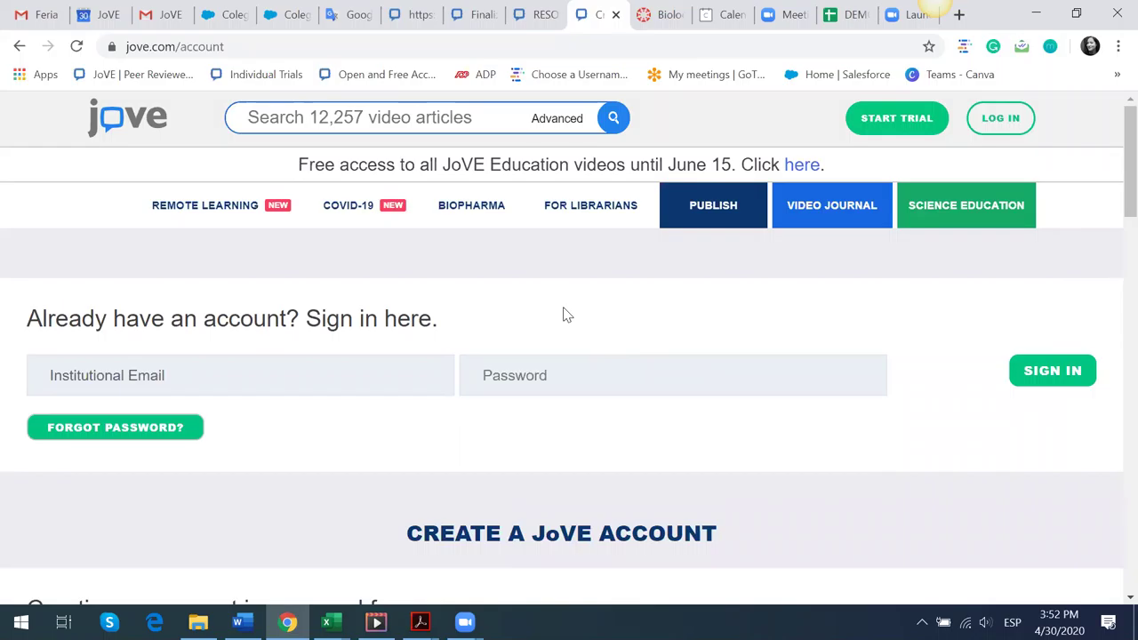
- Look through the account creation form's required fields and set the role to Faculty
scroll(563, 312, "down", 3)
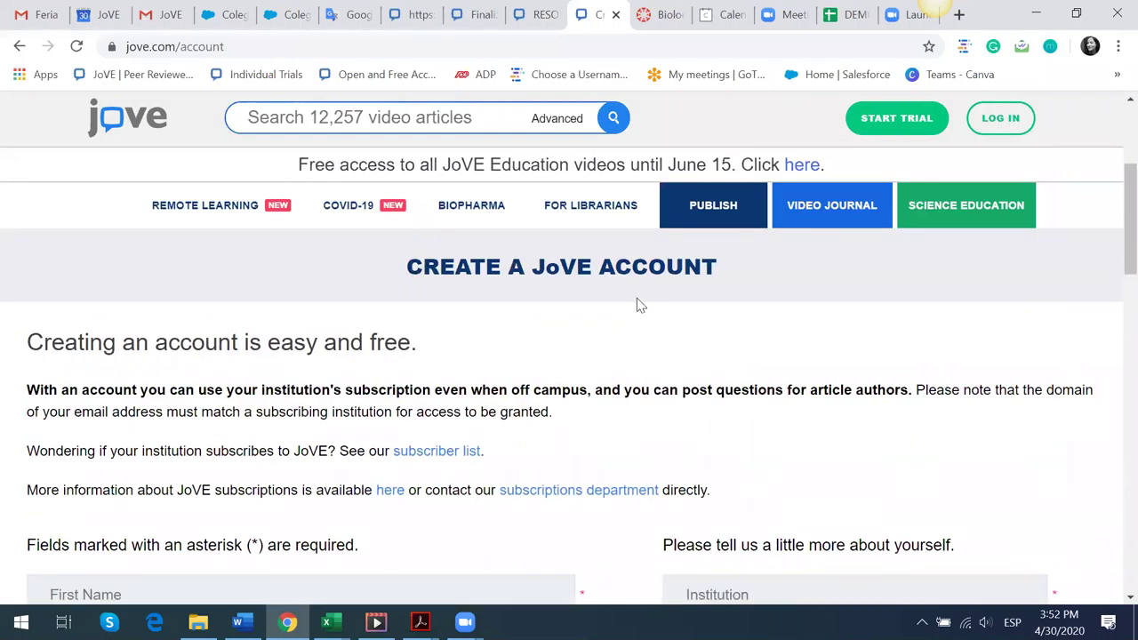
scroll(676, 305, "down", 2)
scroll(294, 374, "down", 2)
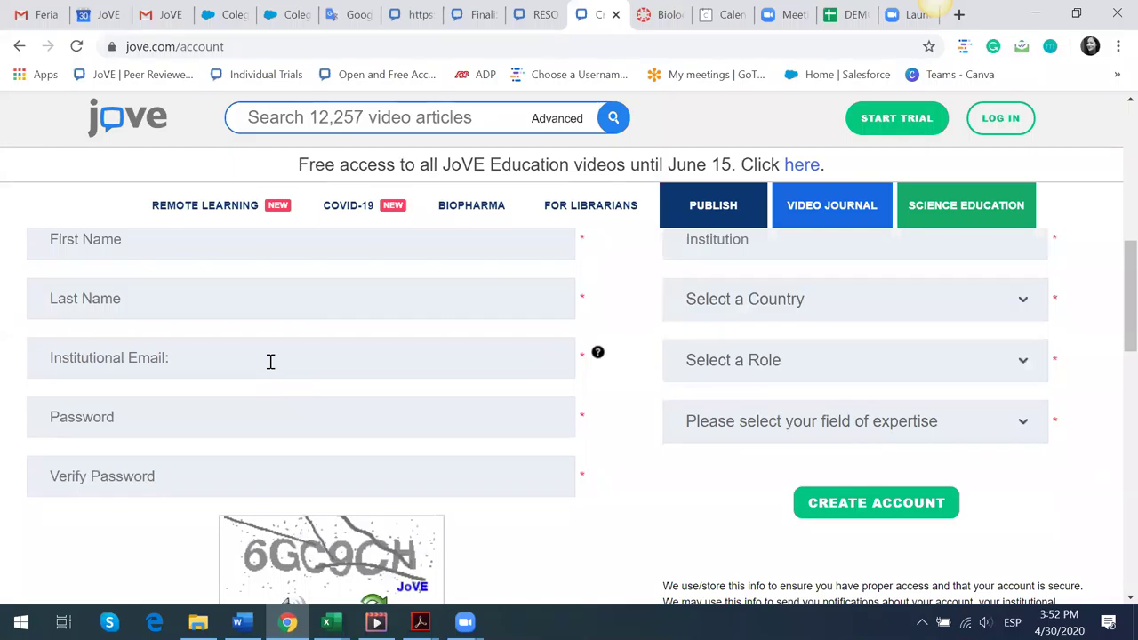
scroll(667, 431, "up", 1)
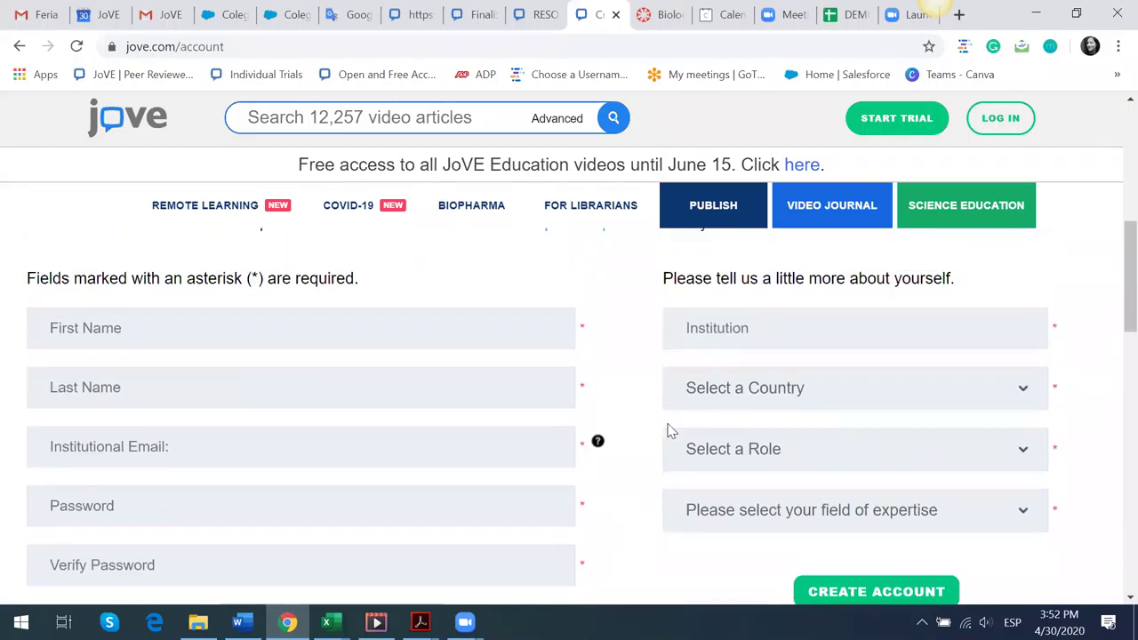
left_click(745, 461)
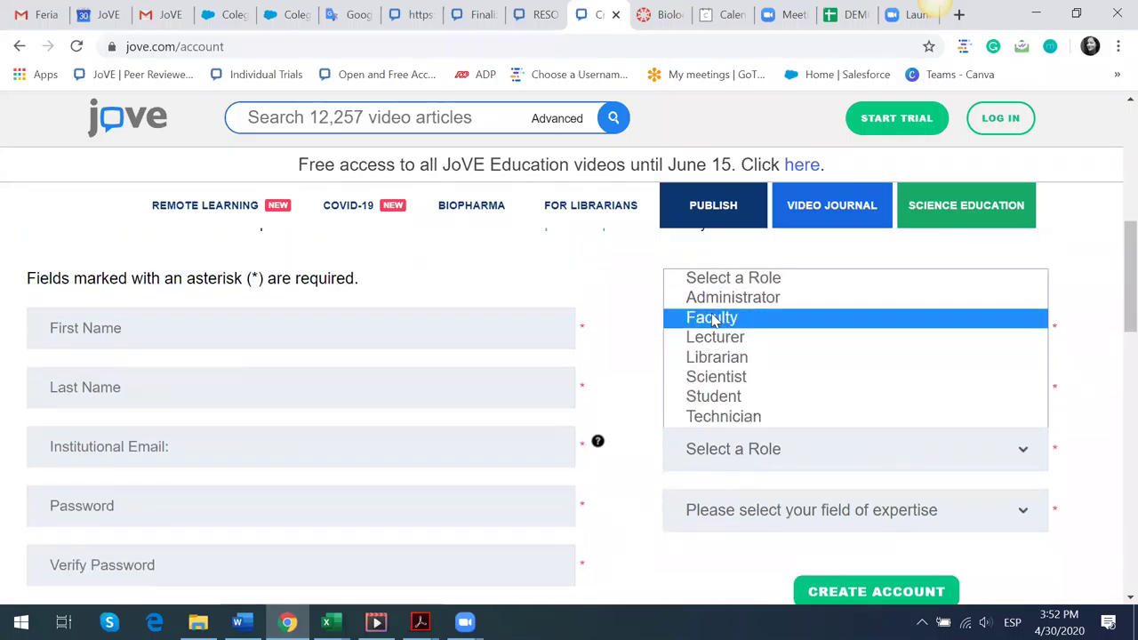
left_click(787, 326)
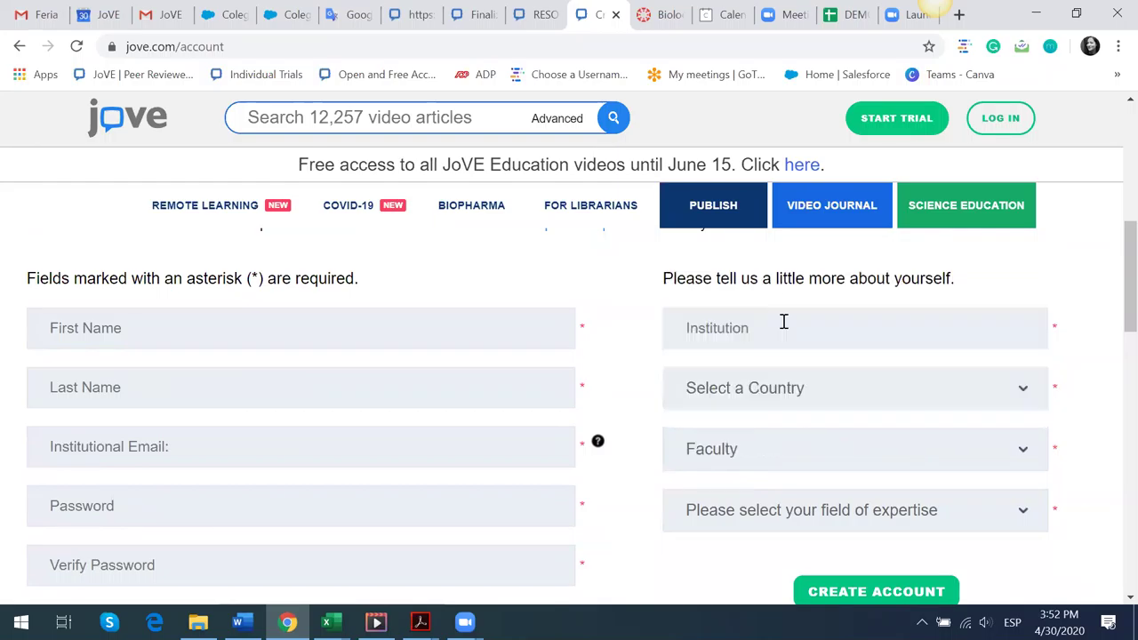
- Switch the role in the account form to Student, and return it to Faculty
left_click(753, 456)
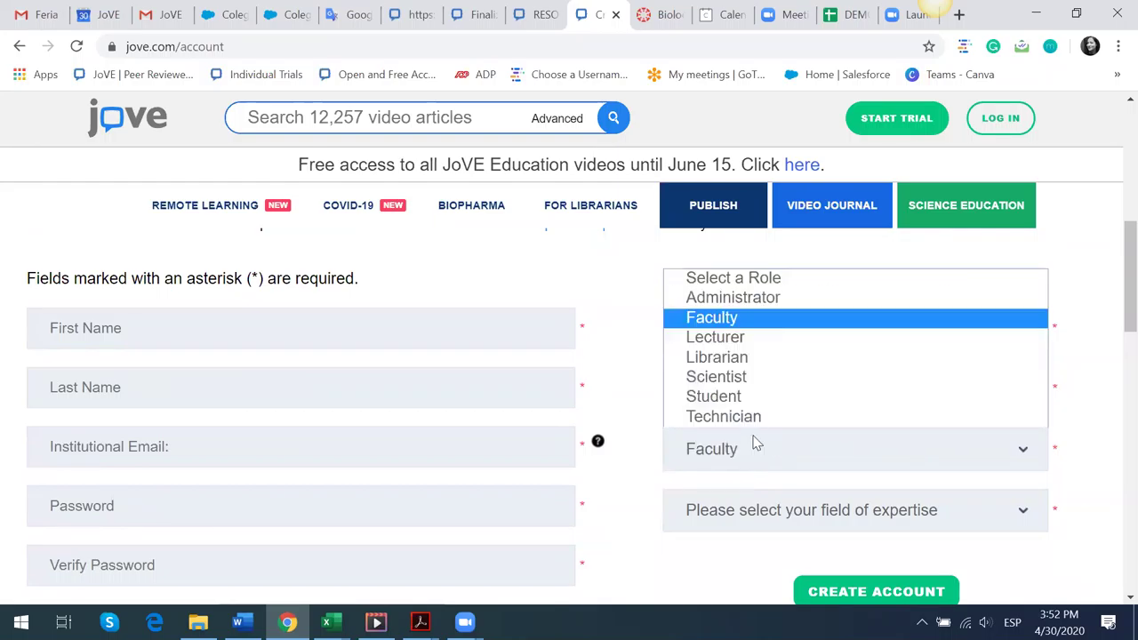
left_click(720, 396)
scroll(654, 487, "down", 1)
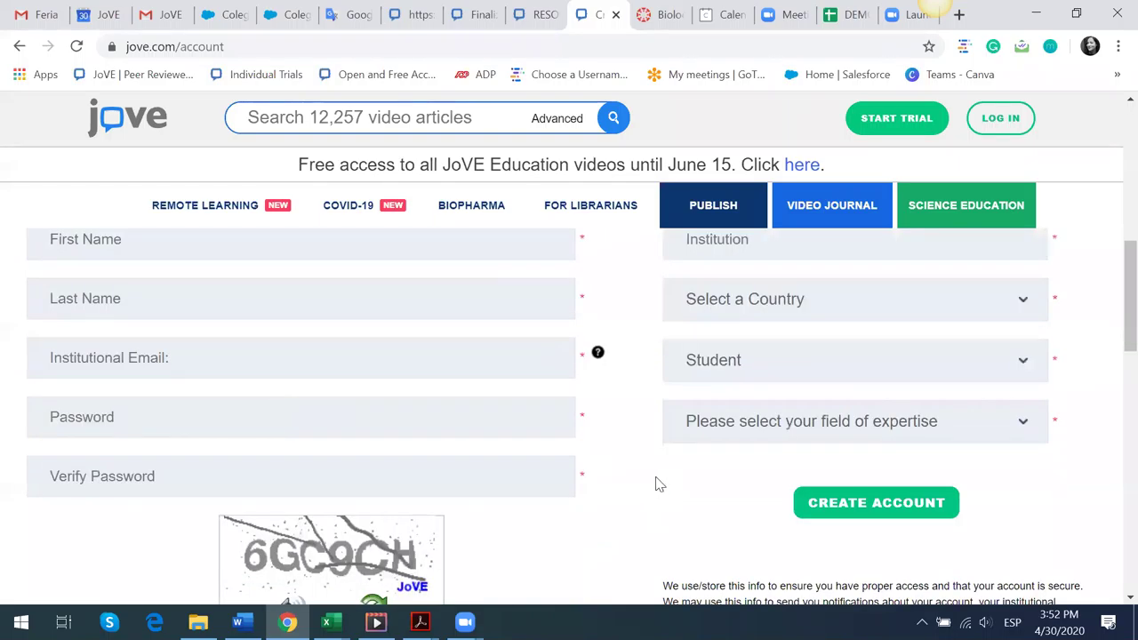
scroll(655, 484, "up", 1)
left_click(750, 451)
left_click(729, 317)
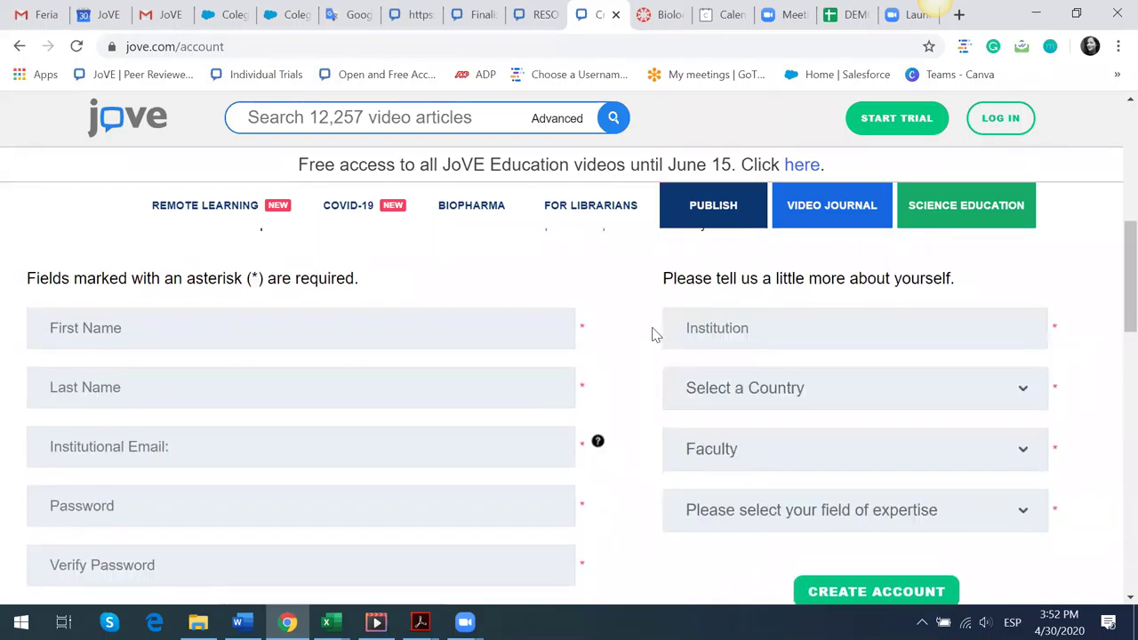
- Log in to JoVE with the account e-mail and the account password
left_click(1001, 118)
left_click(846, 243)
left_click(838, 287)
left_click(837, 296)
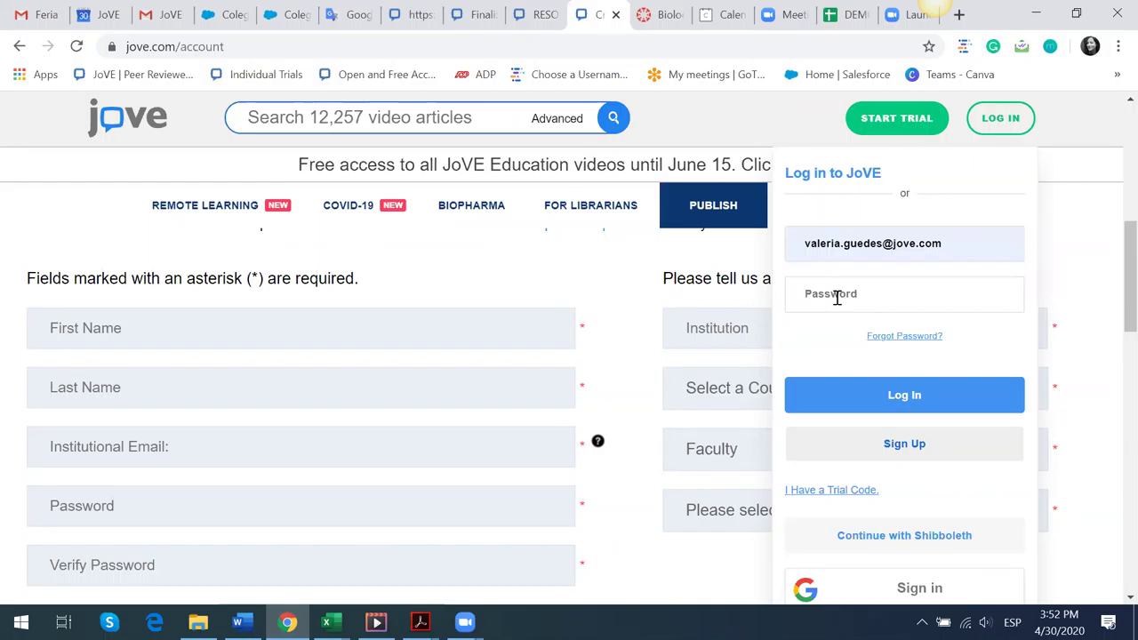
type("••")
key("BackSpace")
type("••••")
key("BackSpace")
key("BackSpace")
key("BackSpace")
key("BackSpace")
type("•••••••")
left_click(925, 409)
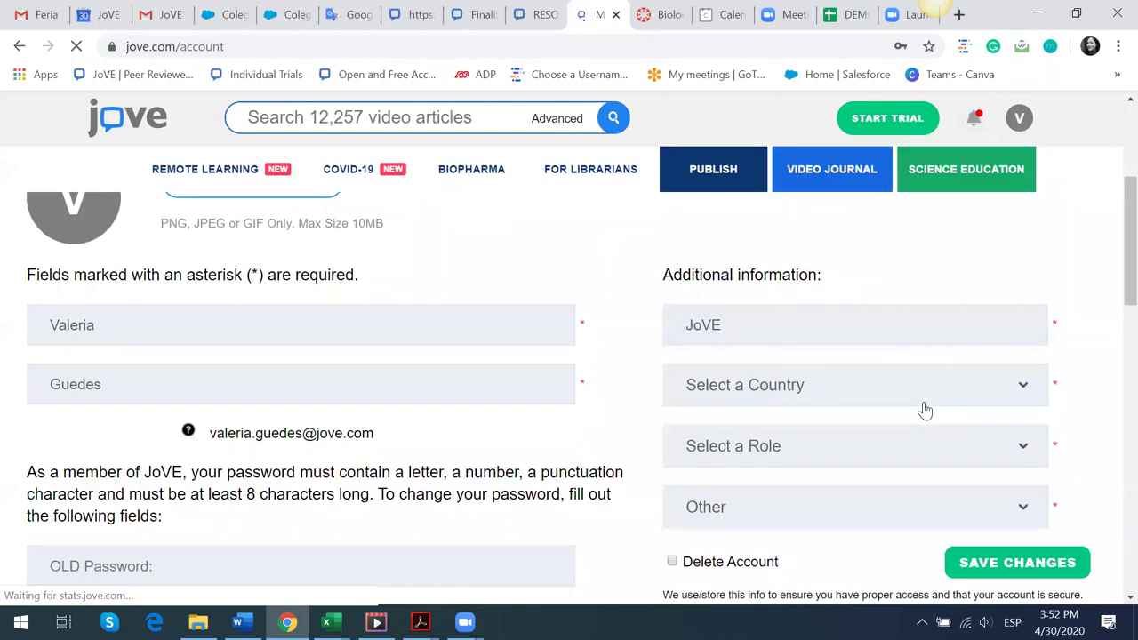
- Review the account's profile and password fields and show the Profile, Manage Account and Sign out options
scroll(925, 409, "down", 3)
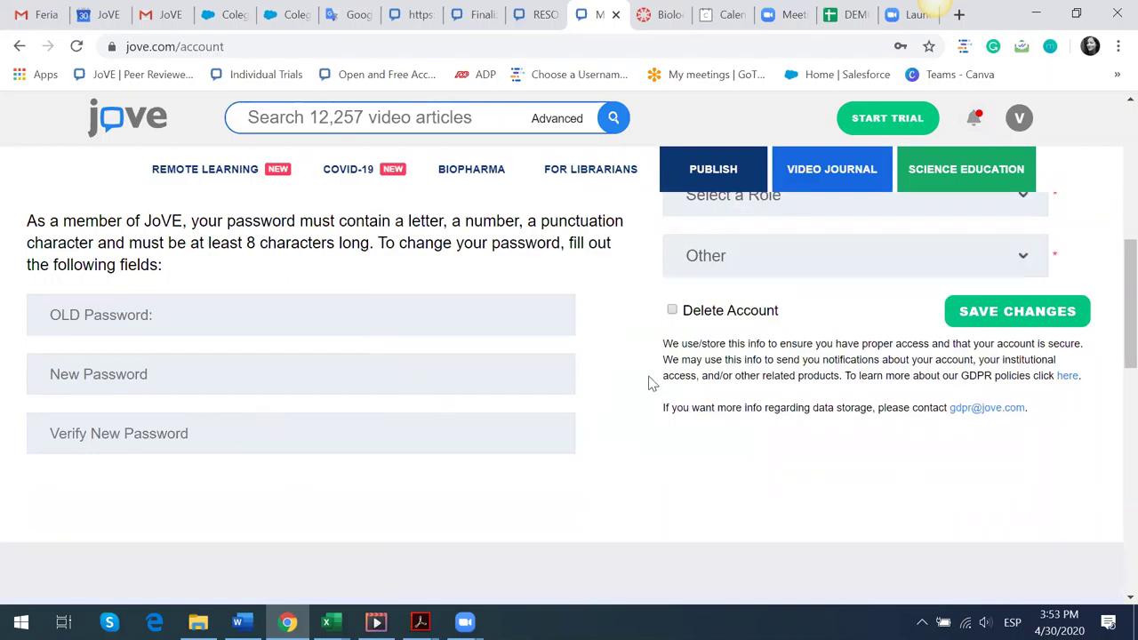
scroll(649, 383, "up", 3)
mouse_move(988, 193)
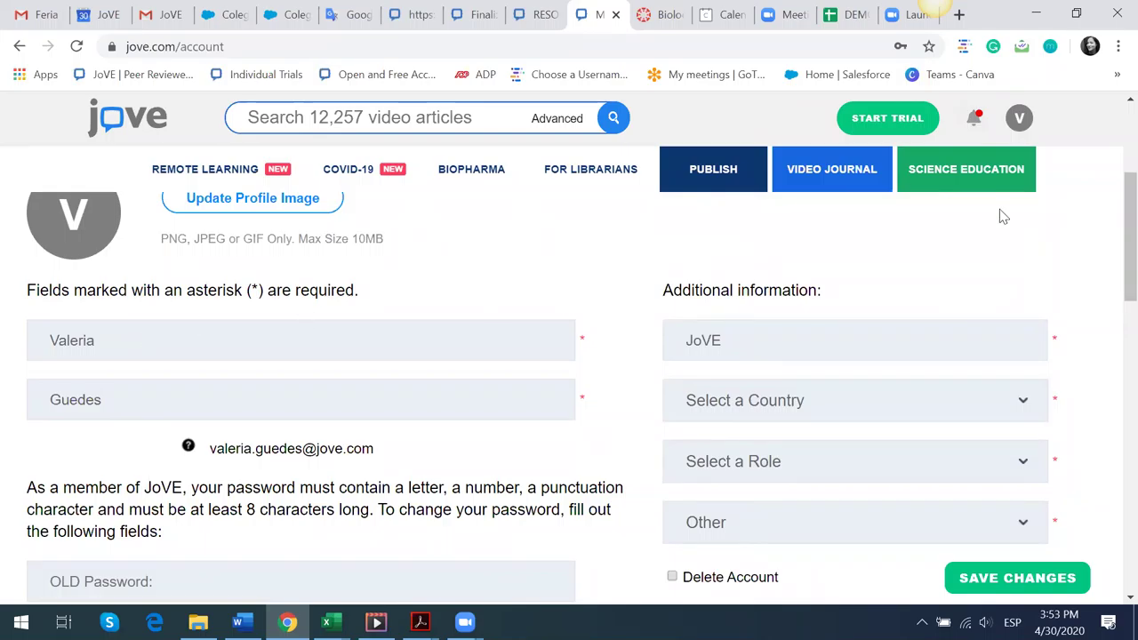
left_click(1020, 122)
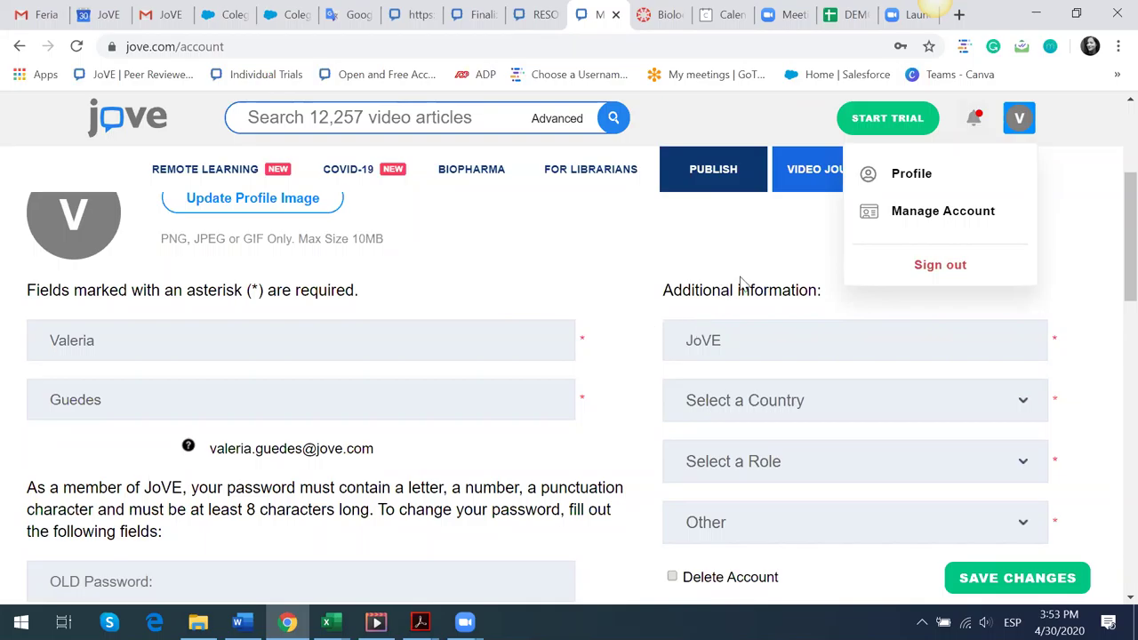
left_click(1018, 118)
left_click(1018, 117)
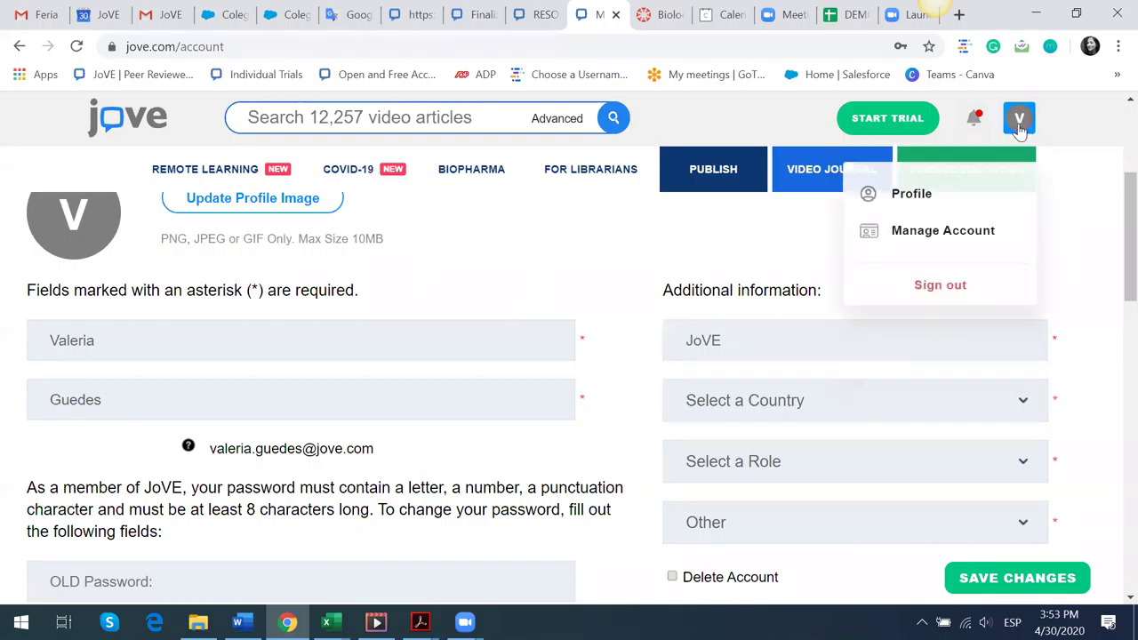
- Open the Video Journal page and show the Publish options, including Contact Editor
left_click(796, 181)
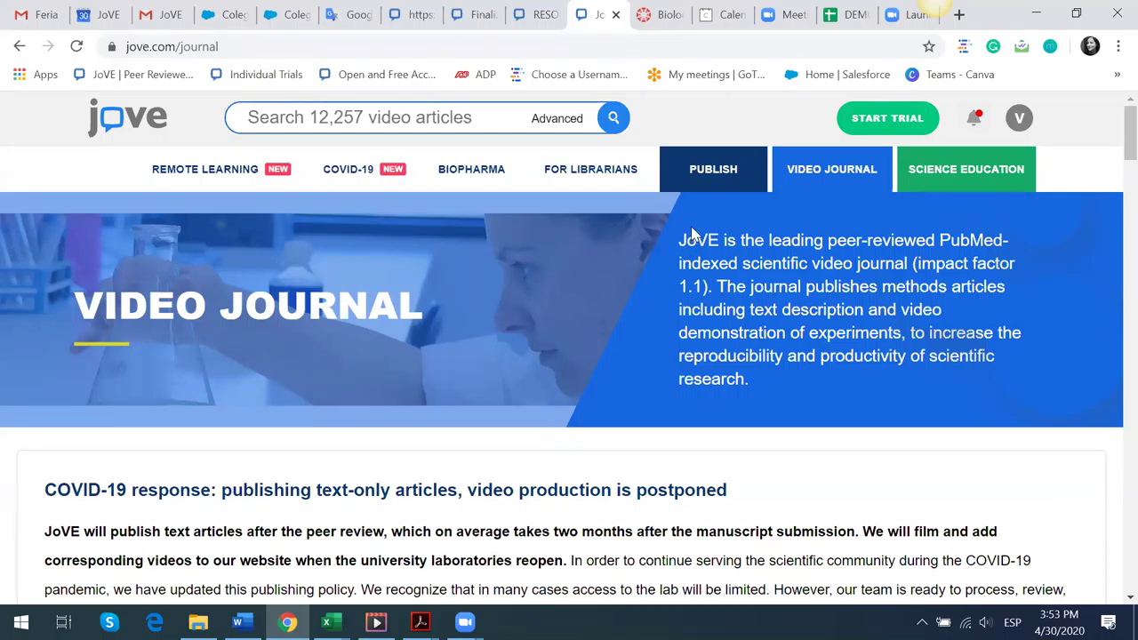
mouse_move(694, 185)
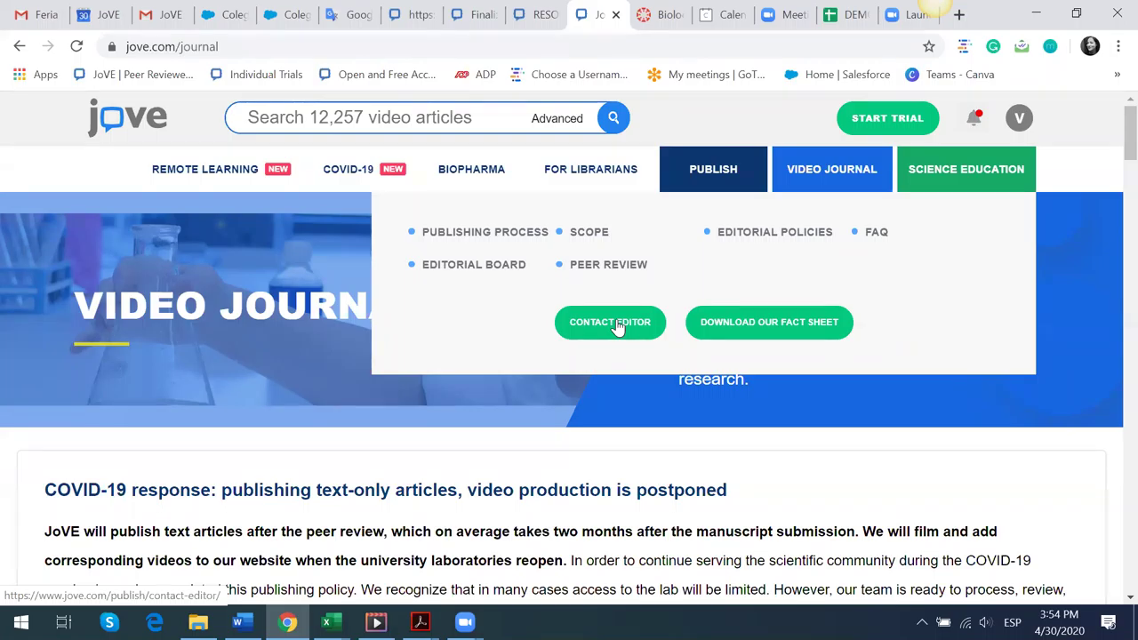
- Switch to the contact document in Word and highlight the first contact's e-mail address and the line "Especialista de Syllabus Académico"
left_click(237, 623)
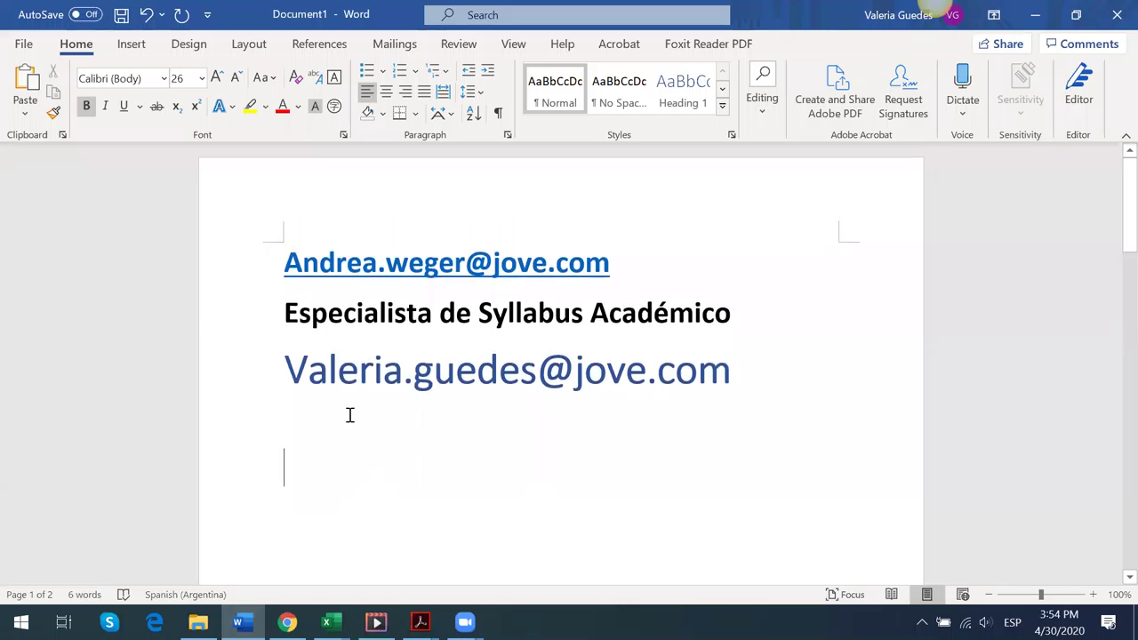
left_click_drag(386, 262, 612, 267)
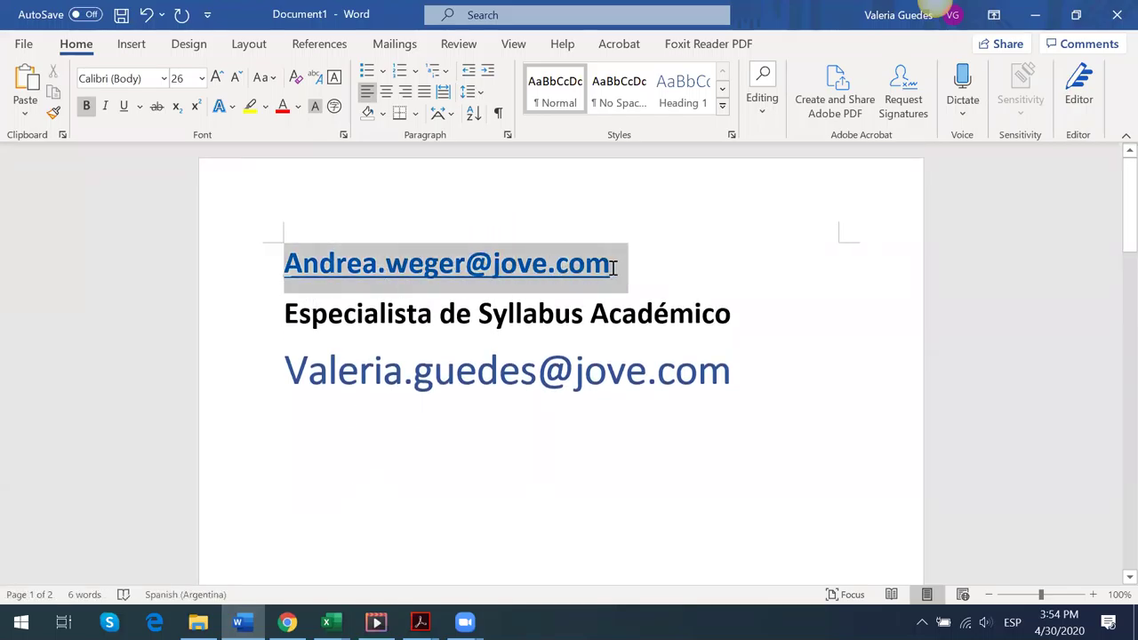
left_click_drag(281, 315, 730, 318)
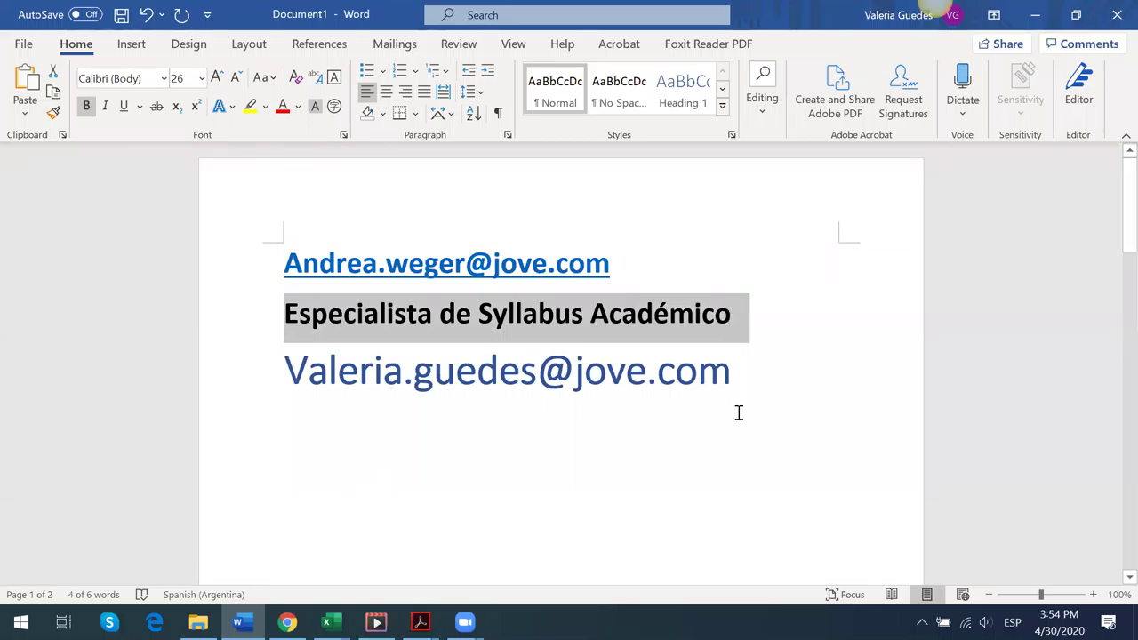